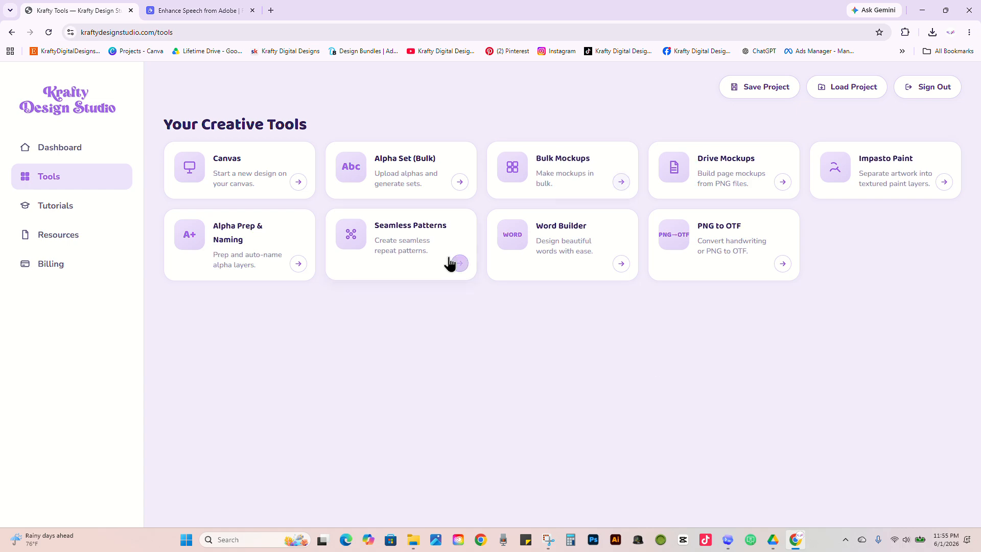
Step: Open the Word Builder tool from the creative tools page
left_click(537, 263)
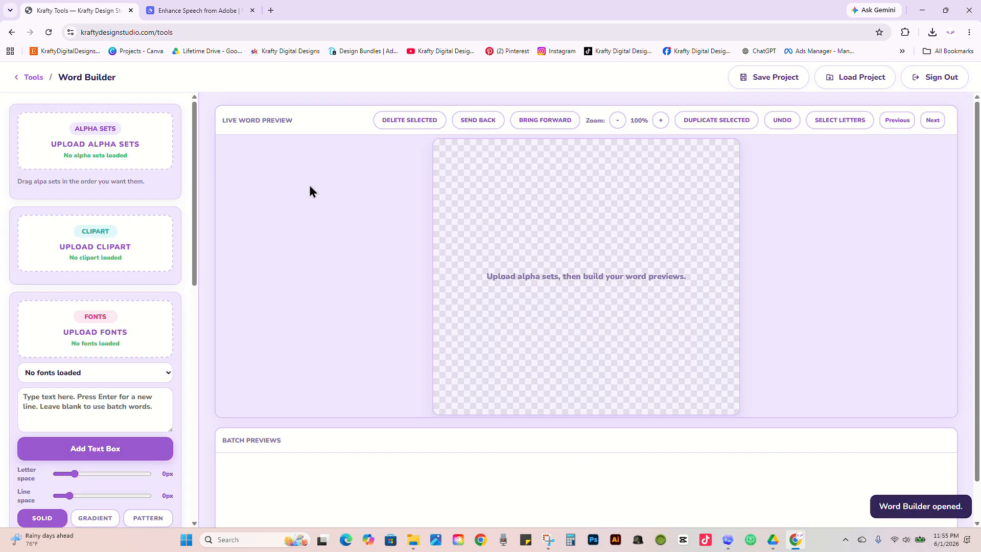
left_click(33, 80)
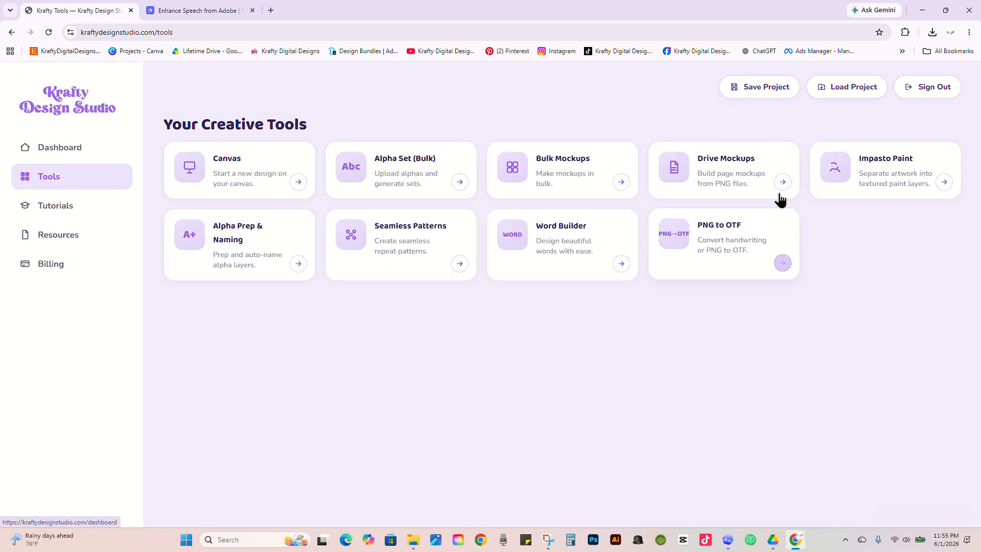
left_click(570, 263)
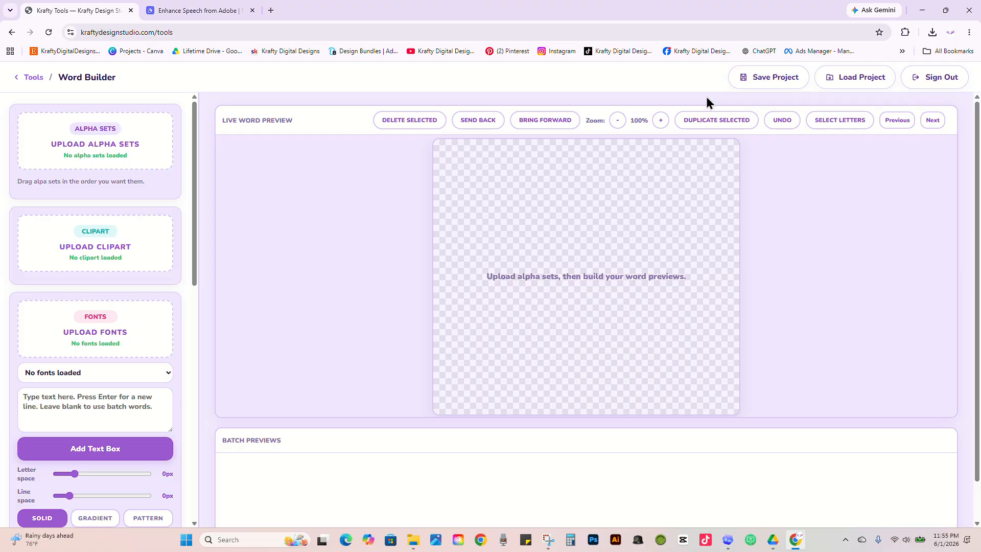
Step: Upload drive-download-20260602T034116Z-3-001.zip from Downloads as an alpha set
left_click(112, 146)
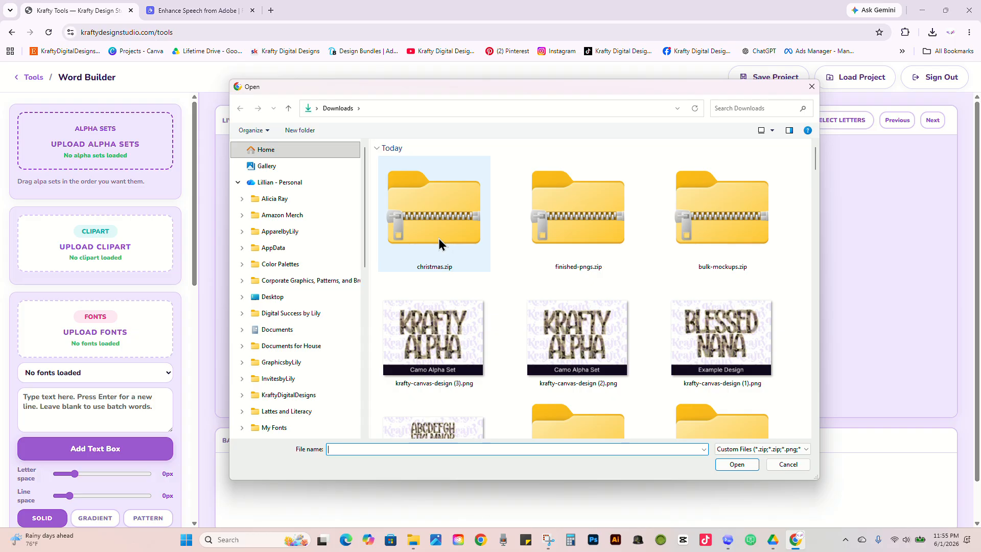
left_click_drag(814, 165, 819, 184)
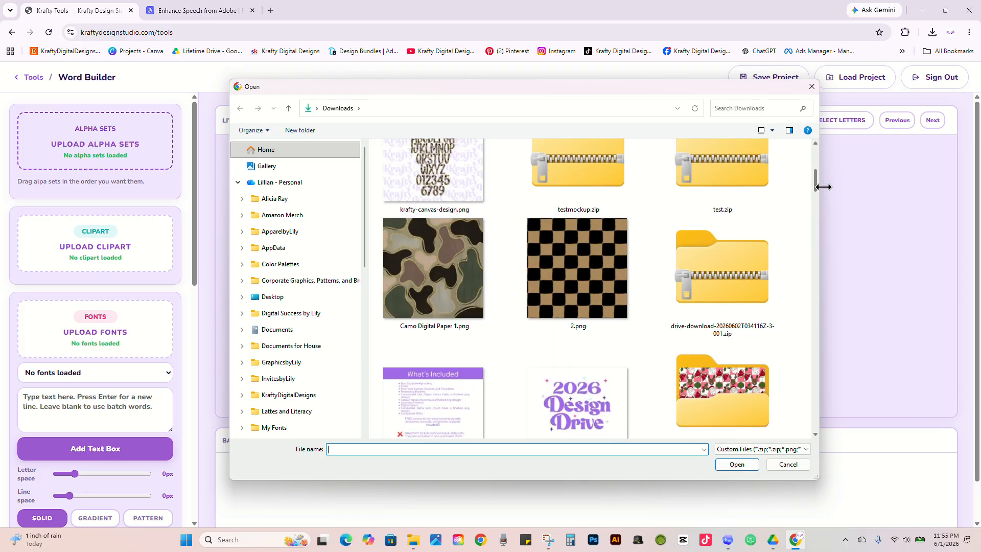
left_click(734, 275)
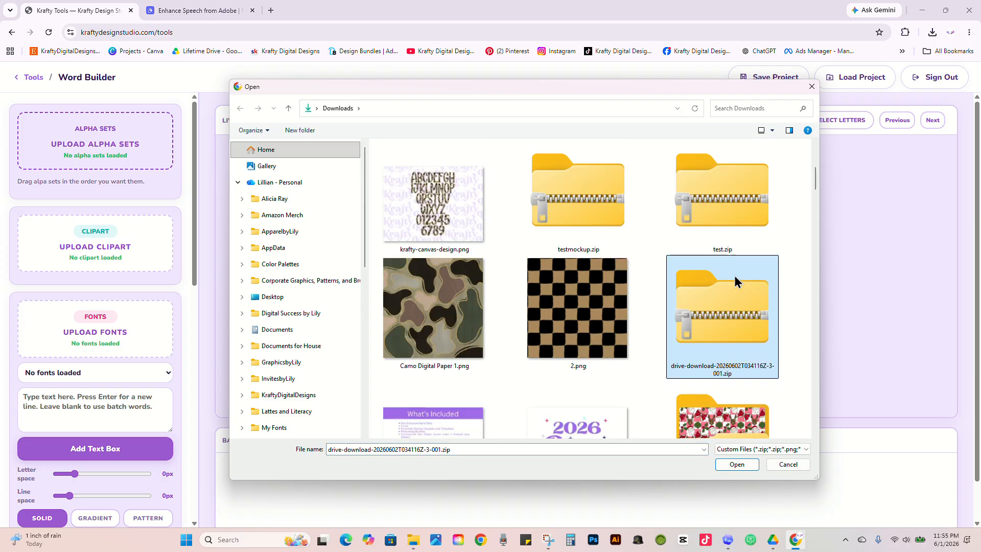
scroll(734, 274, "up", 2)
left_click(734, 274)
left_click(736, 465)
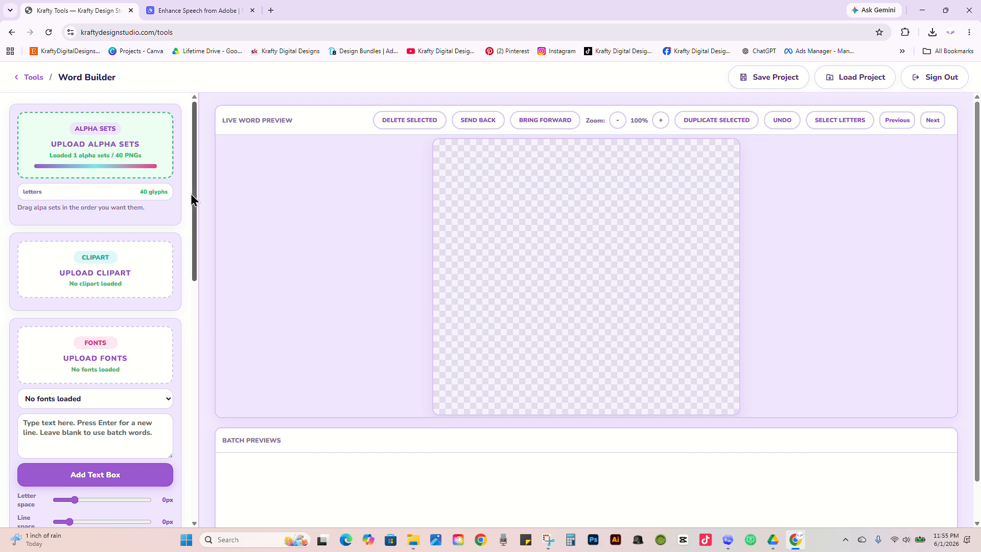
Step: Upload 1.zip, 2.zip, 3.zip, 4.zip and 5.zip from Downloads together as the alpha sets
left_click(112, 152)
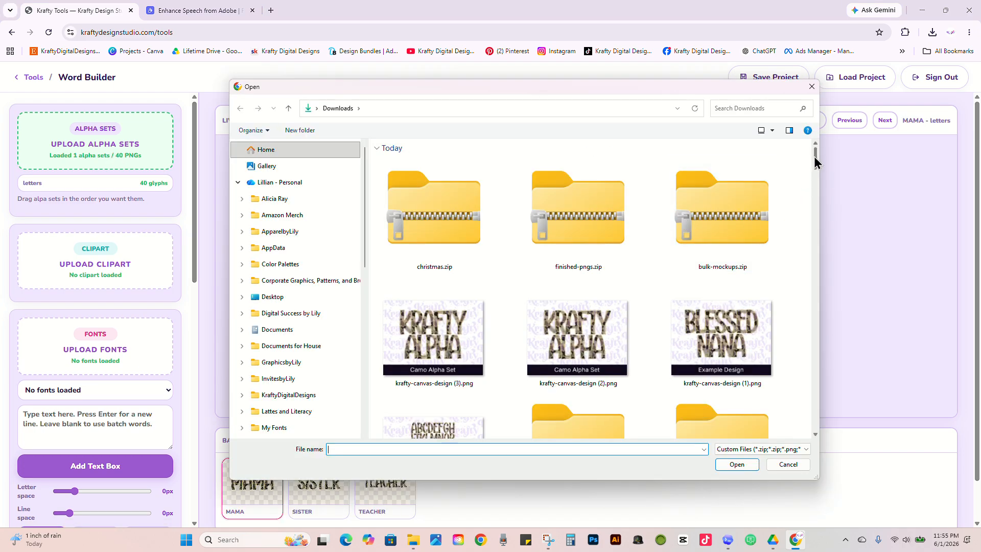
left_click_drag(815, 161, 811, 272)
left_click(574, 193)
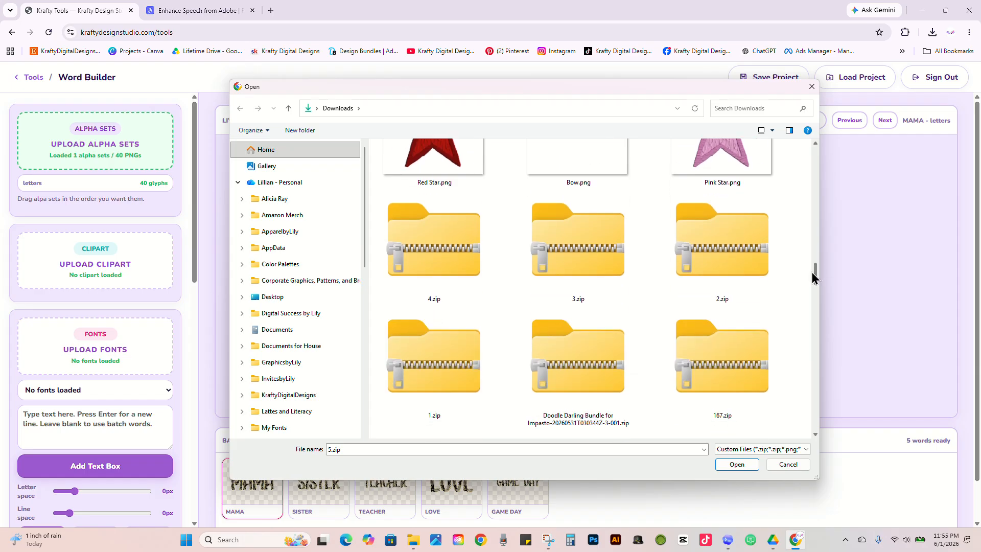
left_click(434, 245, "ctrl")
left_click(557, 248, "ctrl")
left_click(709, 255, "ctrl")
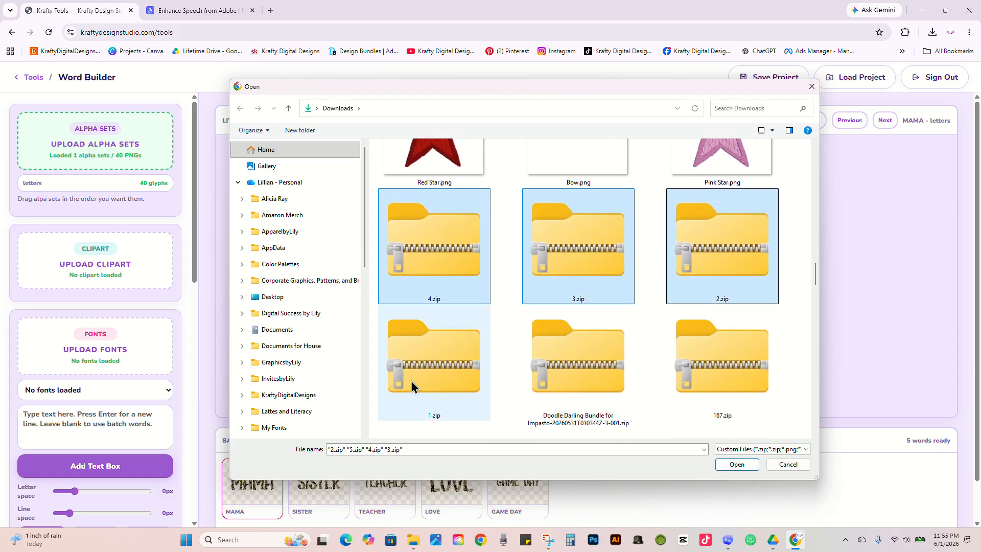
left_click(412, 380, "ctrl")
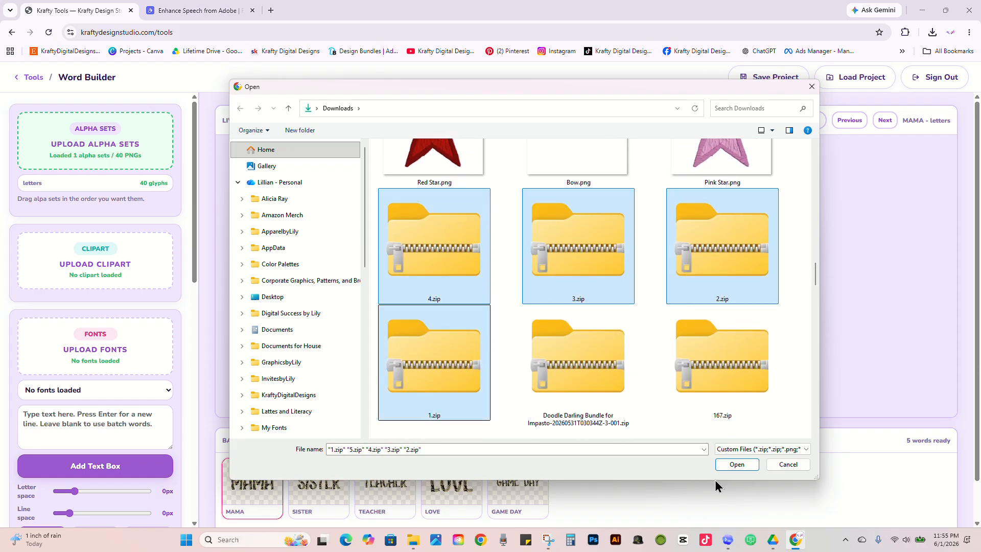
left_click(737, 464)
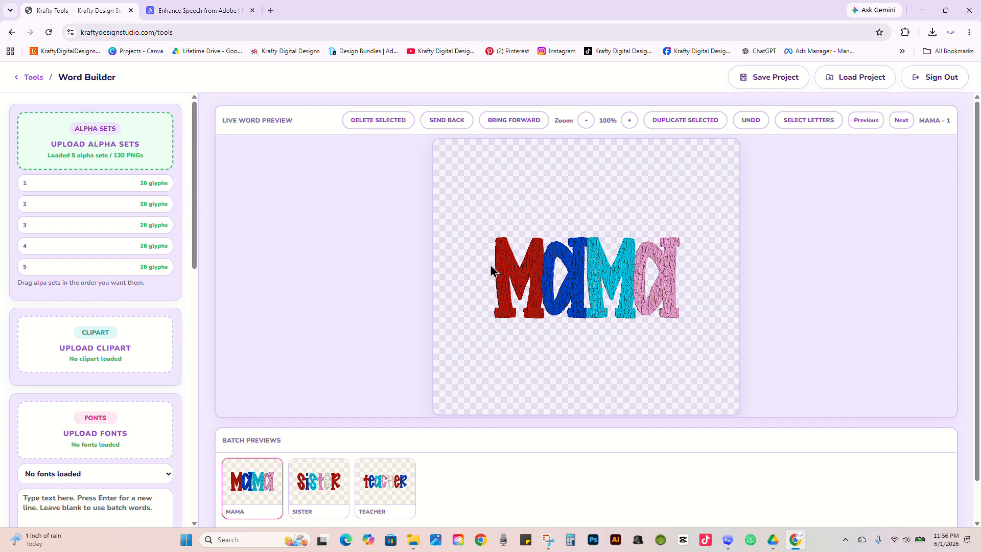
Step: Try moving alpha set 1 to fourth place in the set order and return it to first place
left_click(521, 268)
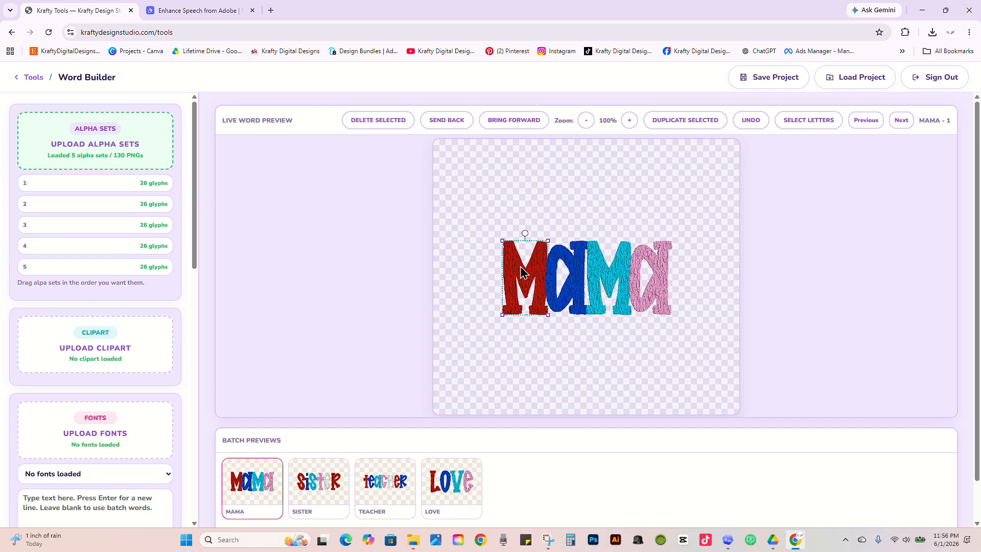
left_click(75, 208)
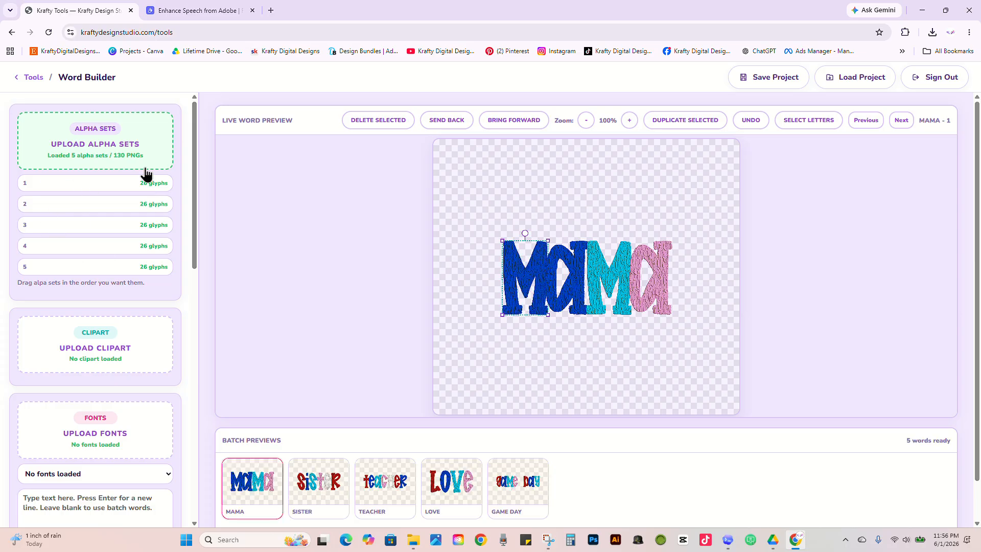
left_click(745, 123)
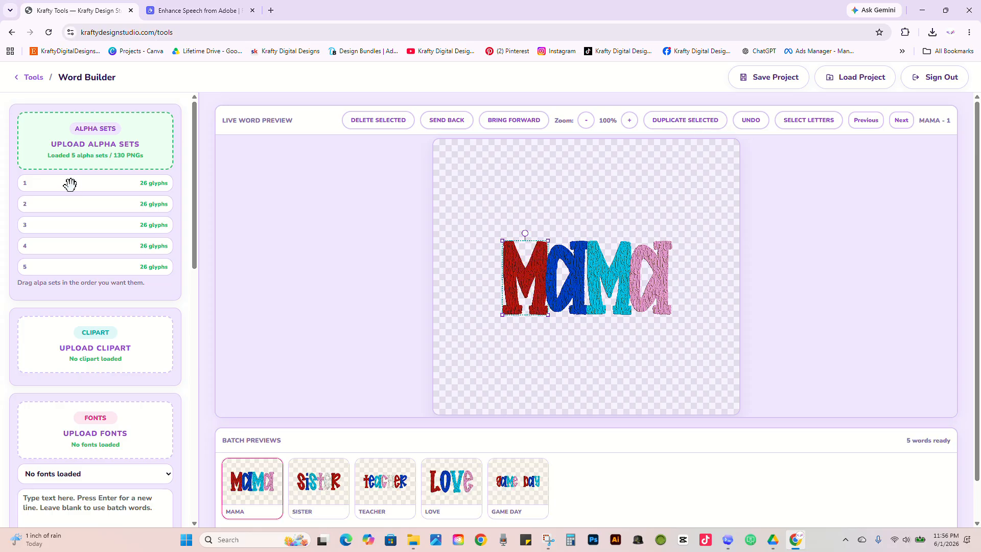
left_click_drag(78, 190, 78, 250)
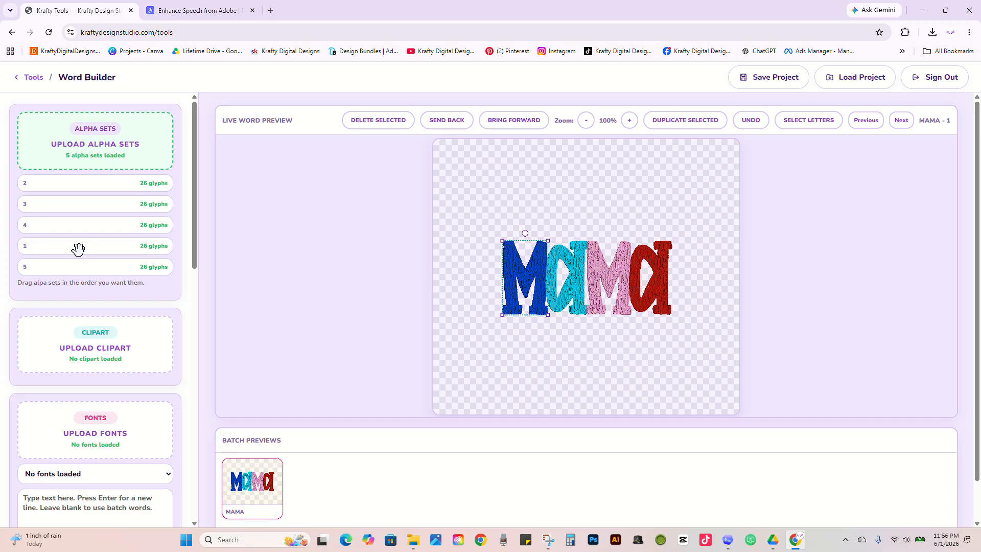
left_click_drag(72, 254, 88, 172)
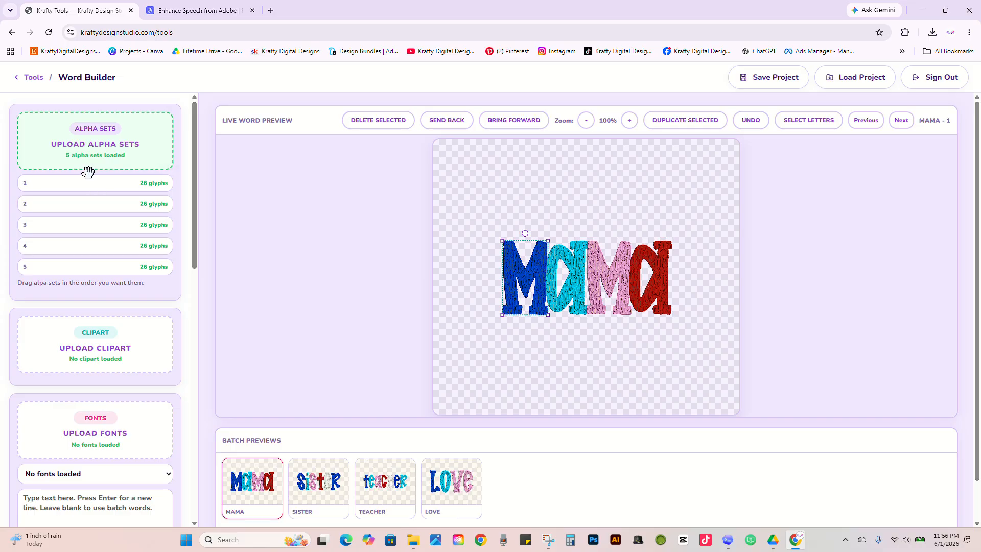
Step: Upload White Star.png and Blue Bow.png from Downloads as clipart
scroll(87, 172, "down", 1)
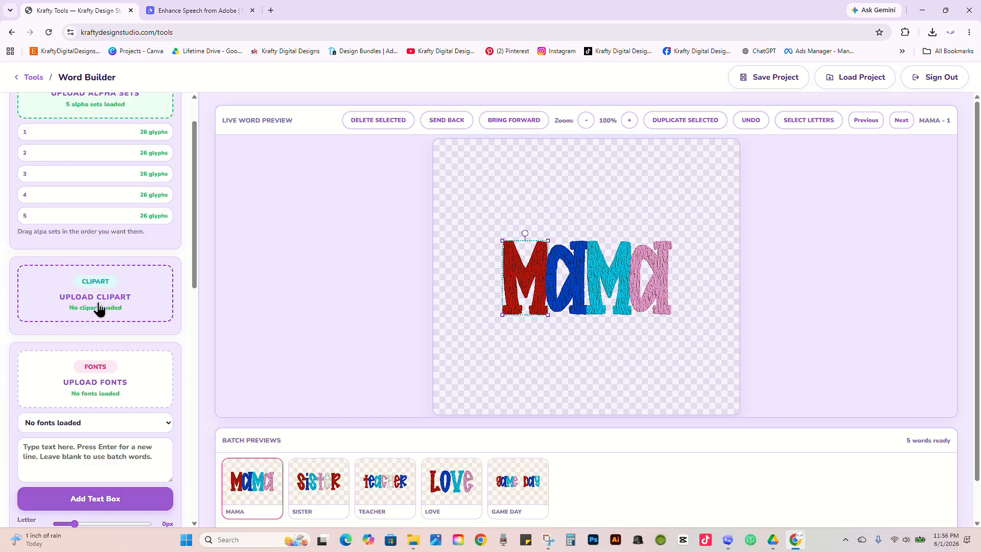
left_click(97, 307)
scroll(639, 232, "down", 10)
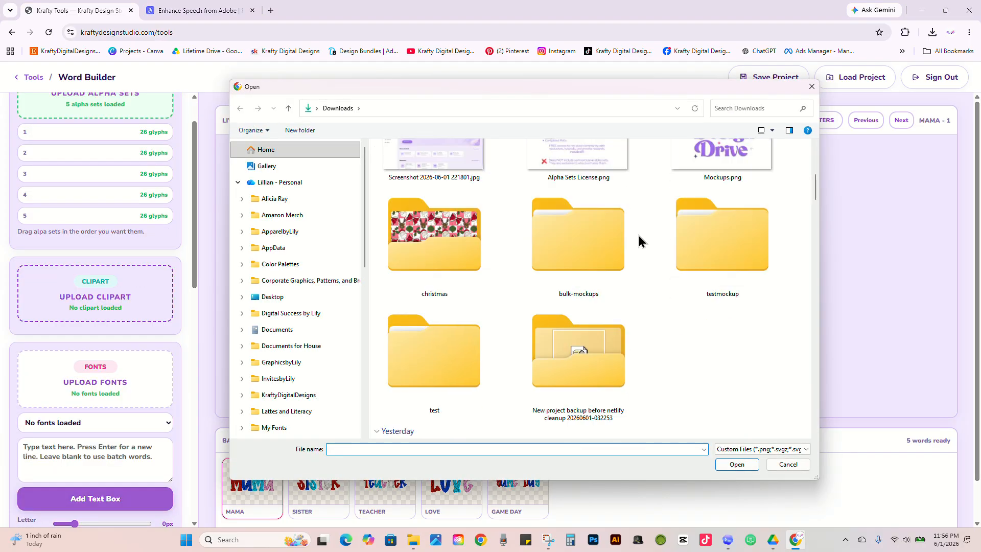
scroll(453, 309, "down", 2)
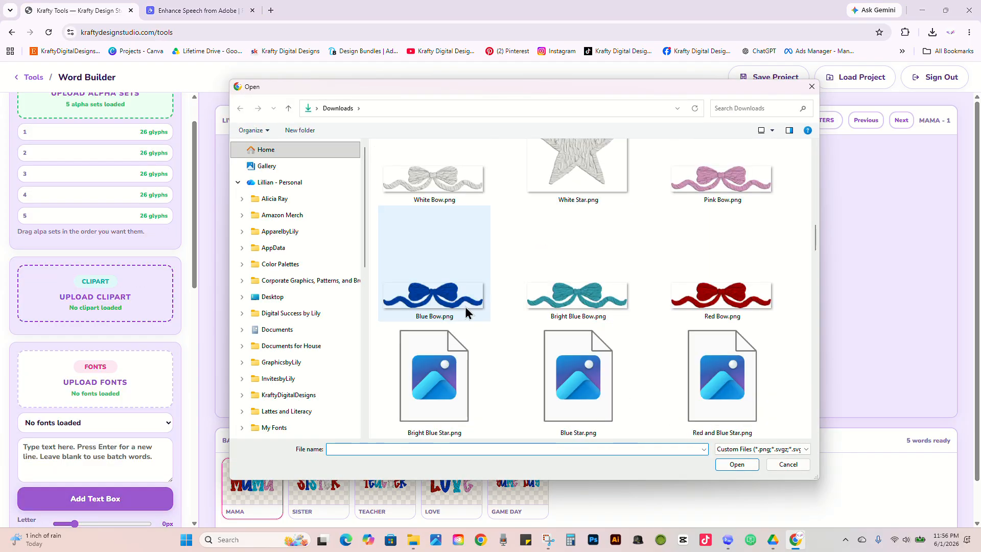
left_click(569, 184)
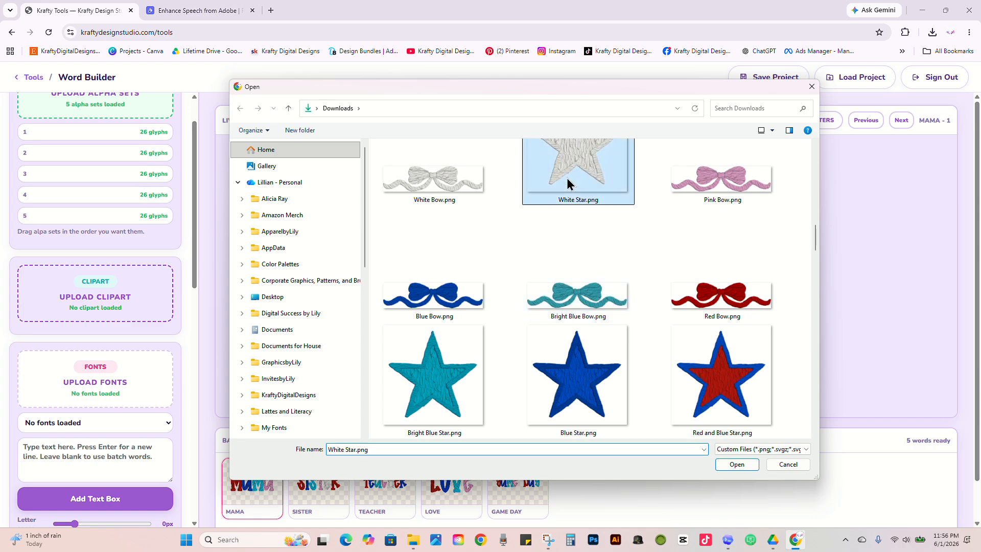
left_click(433, 343, "ctrl")
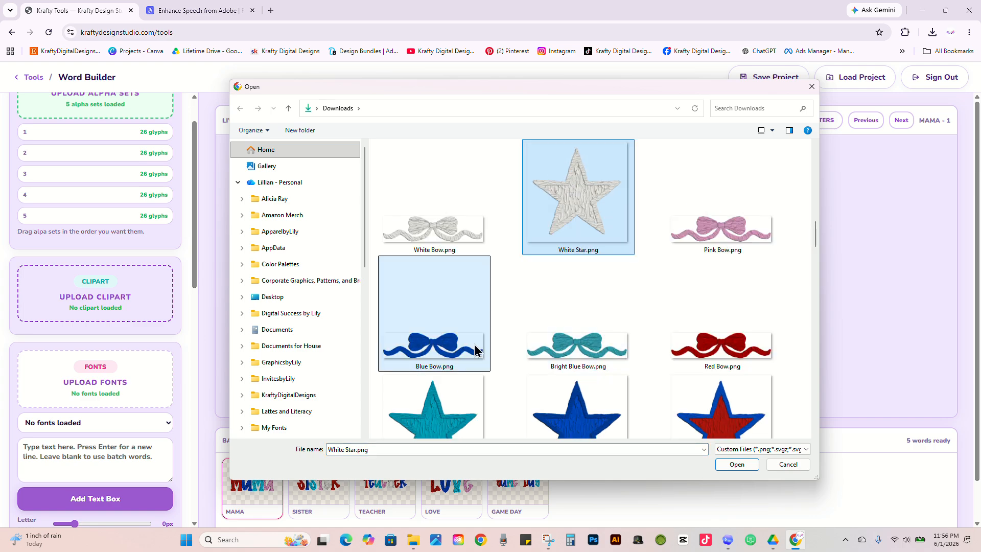
left_click(751, 464)
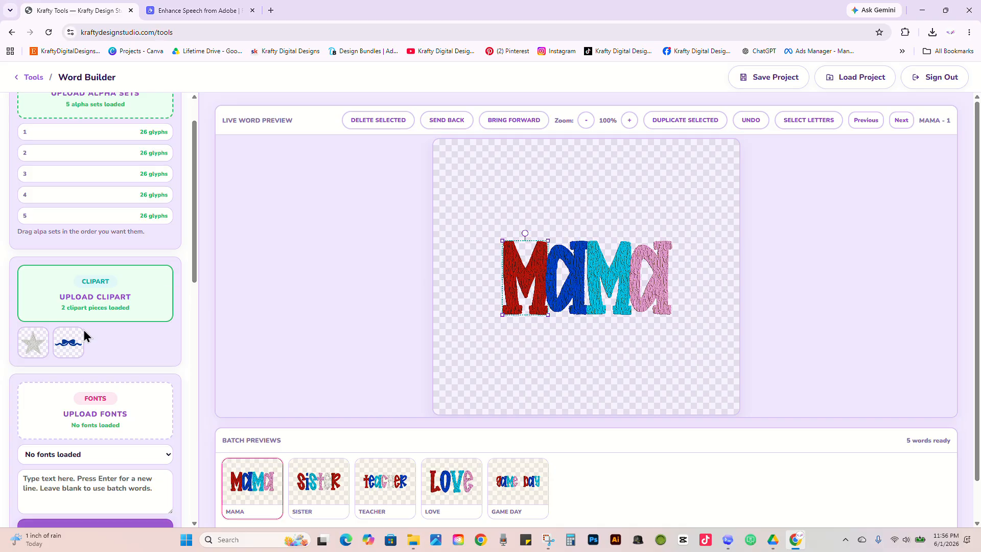
Step: Add the blue bow clipart, enlarge it to about the width of MAMA, and place it along the word's upper edge
left_click(70, 346)
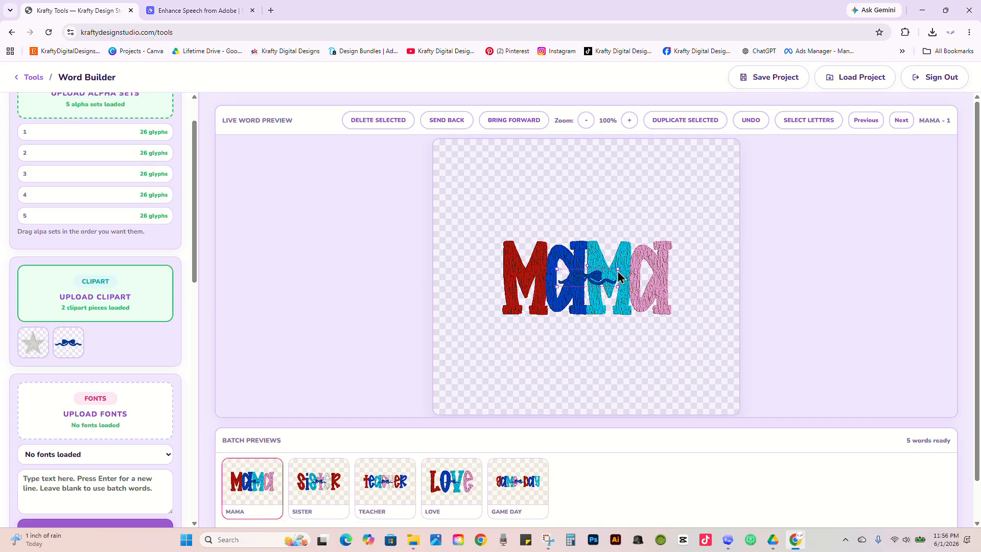
left_click_drag(618, 271, 735, 256)
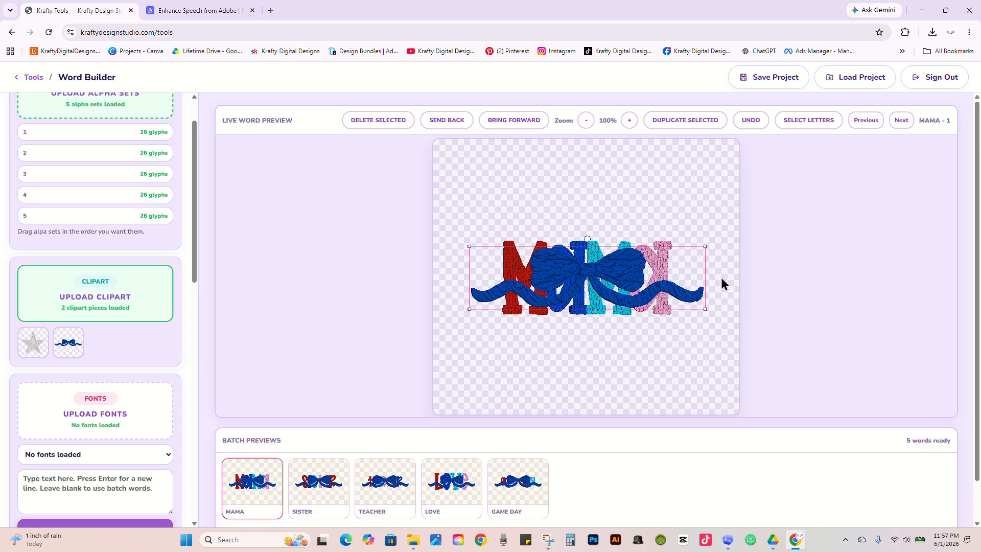
mouse_move(706, 247)
left_mouse_down()
mouse_move(681, 261)
mouse_move(718, 249)
left_mouse_up()
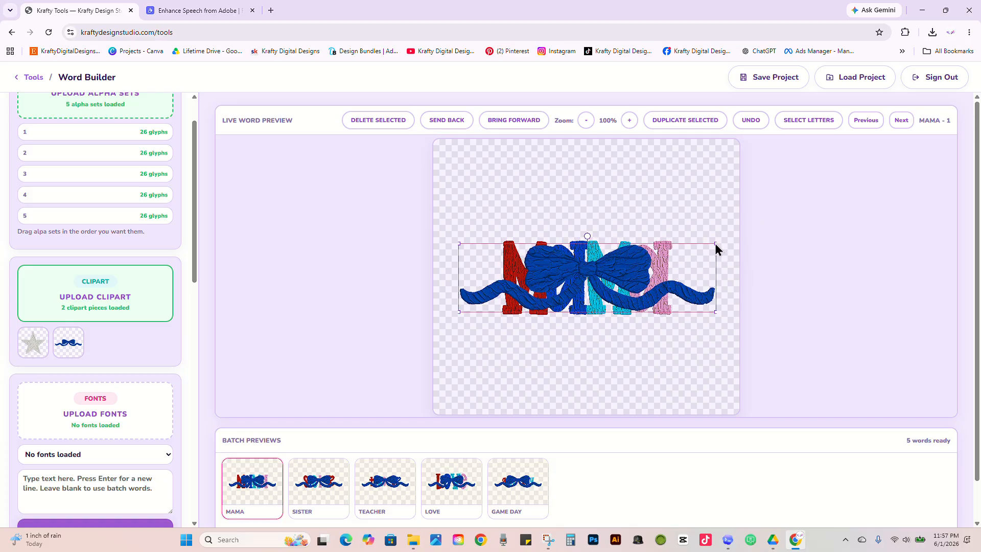
left_click_drag(715, 244, 676, 276)
left_click_drag(617, 293, 617, 243)
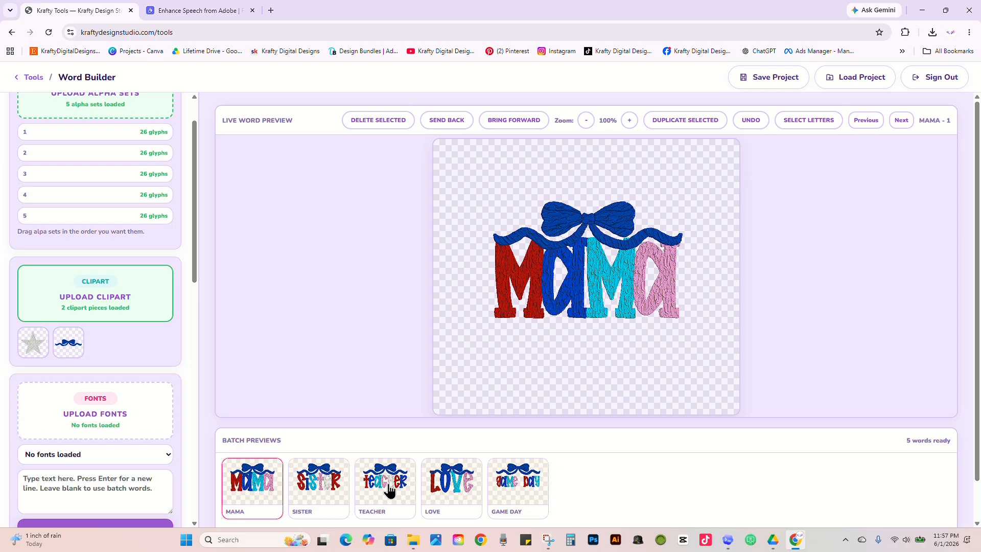
Step: Add the white star clipart, reduce it slightly on MAMA's first A, and place a duplicate of it on the last A
left_click(38, 344)
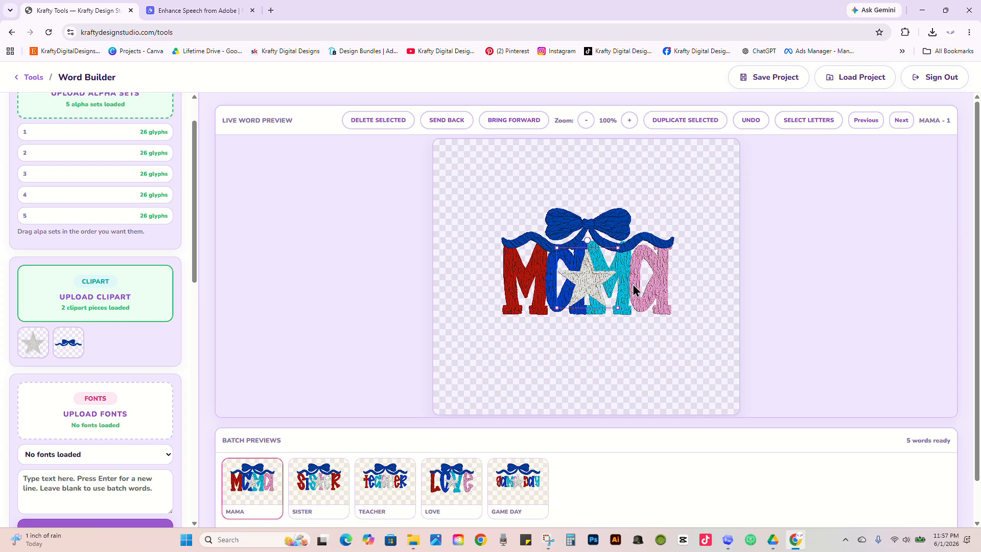
left_click(614, 254)
left_click_drag(614, 260, 569, 287)
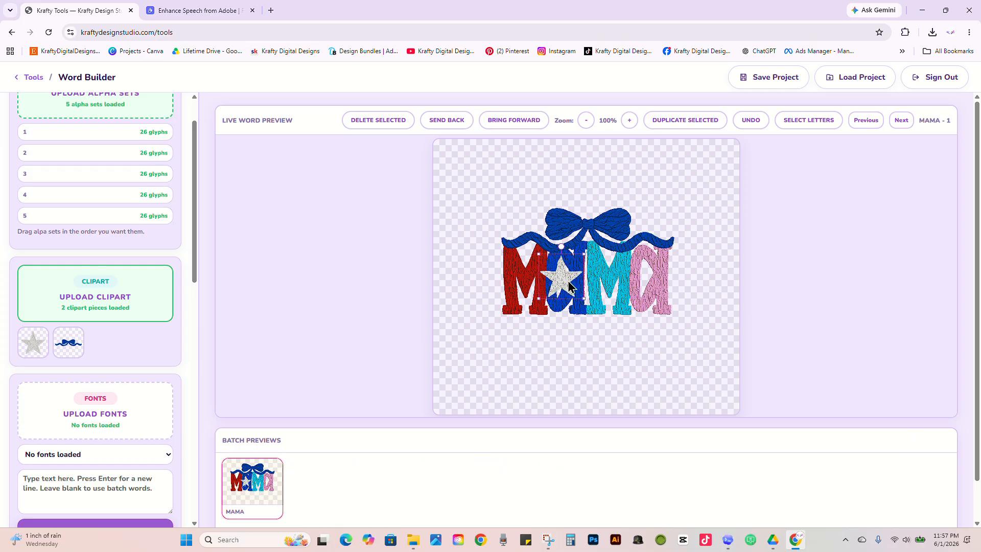
left_click(678, 124)
left_click_drag(568, 285, 642, 283)
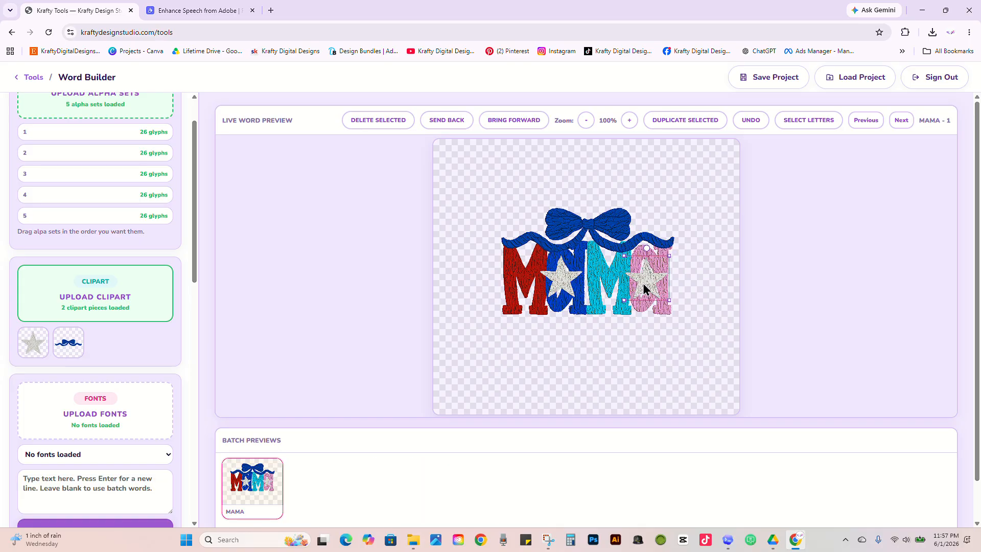
Step: Upload the font preppy mascot.otf from My Drive > 01 - Lifetime Drive > 2026 > 05 - Fonts on Google Drive
left_click(107, 394)
scroll(254, 289, "down", 10)
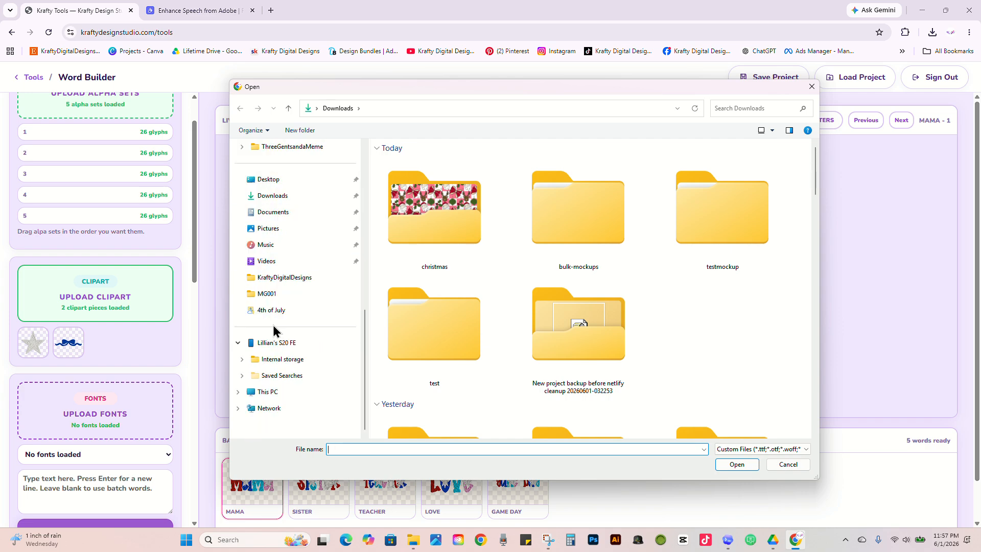
left_click(280, 397)
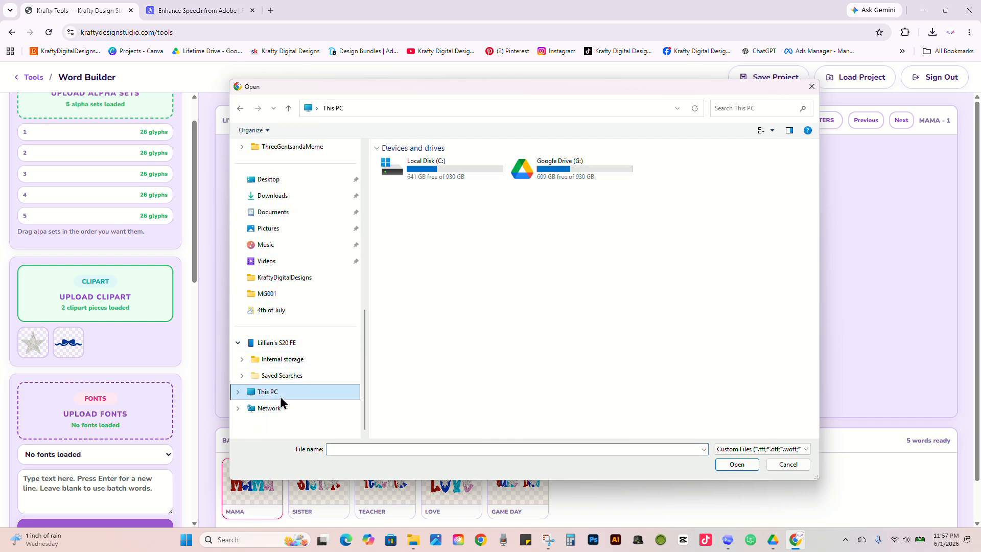
double_click(545, 177)
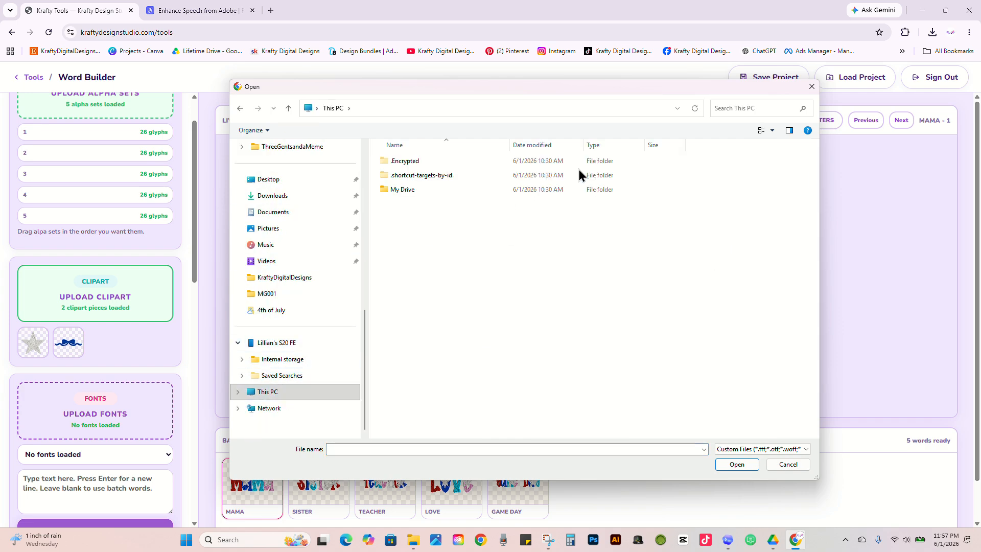
double_click(453, 190)
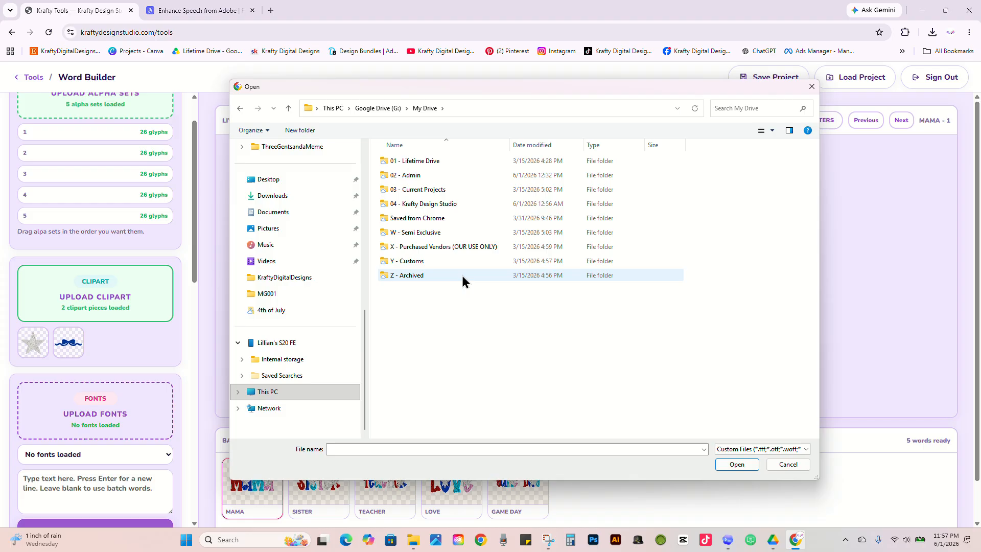
double_click(454, 161)
double_click(444, 162)
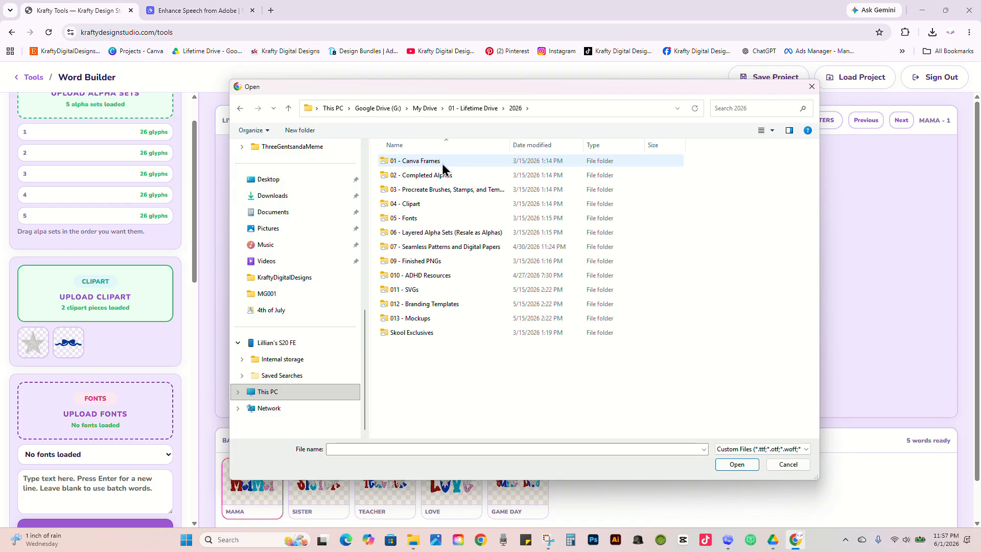
double_click(440, 217)
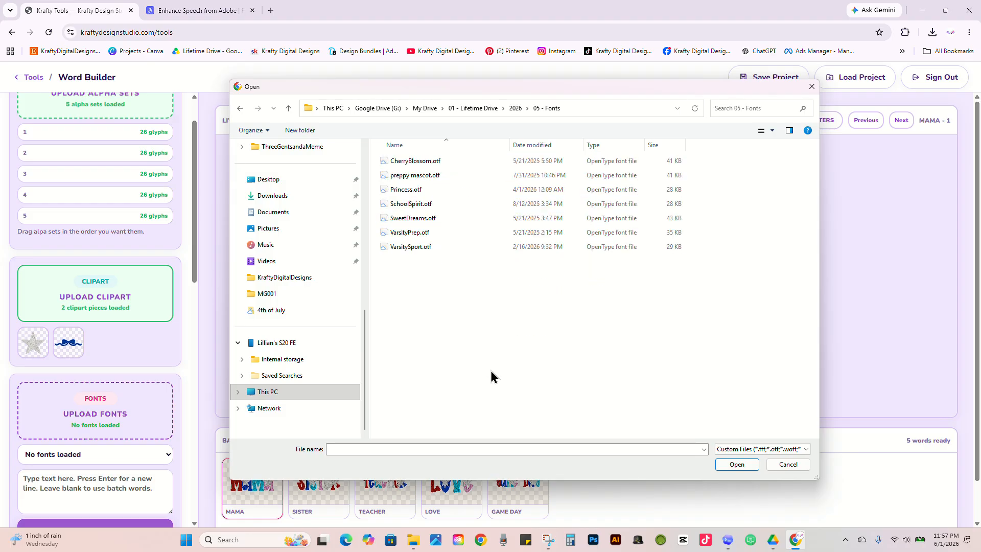
double_click(437, 177)
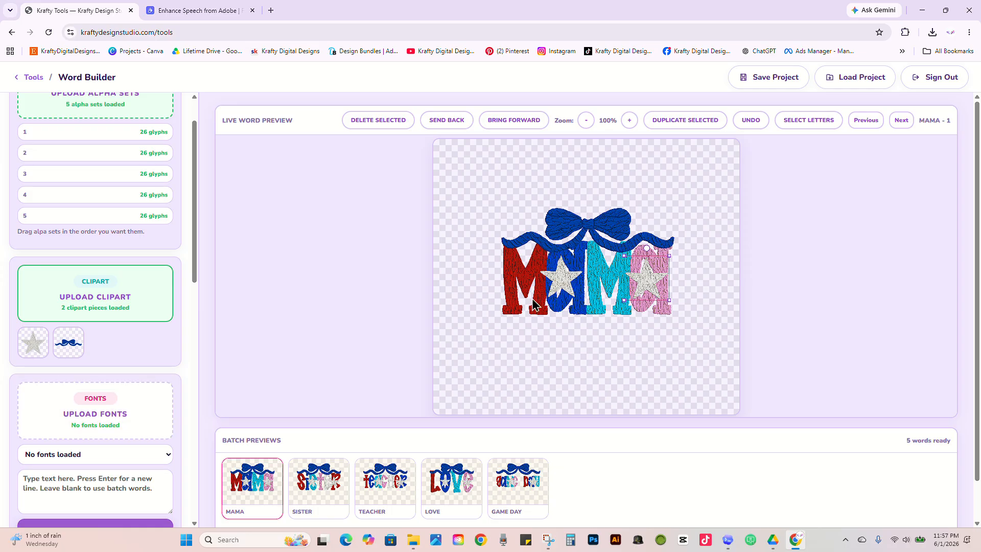
Step: Enter american as the text for the preppy mascot font, and move the blue bow down onto MAMA's lower edge
scroll(140, 385, "down", 2)
left_click(99, 380)
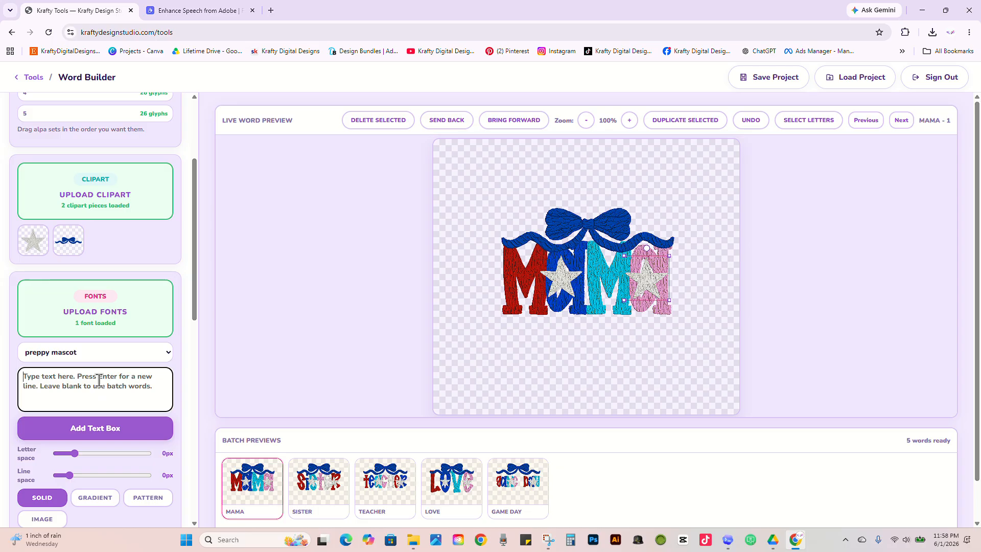
type("american")
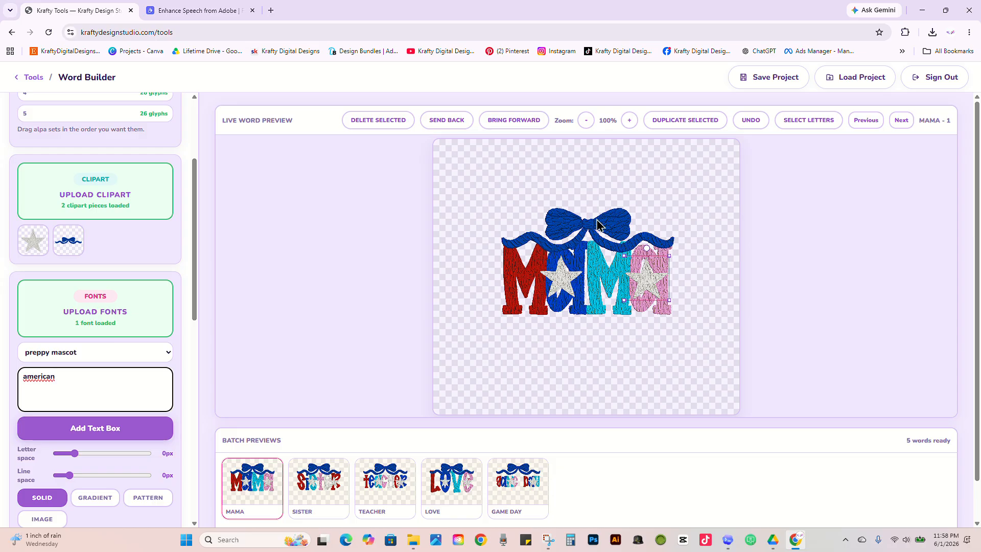
left_click_drag(597, 223, 600, 309)
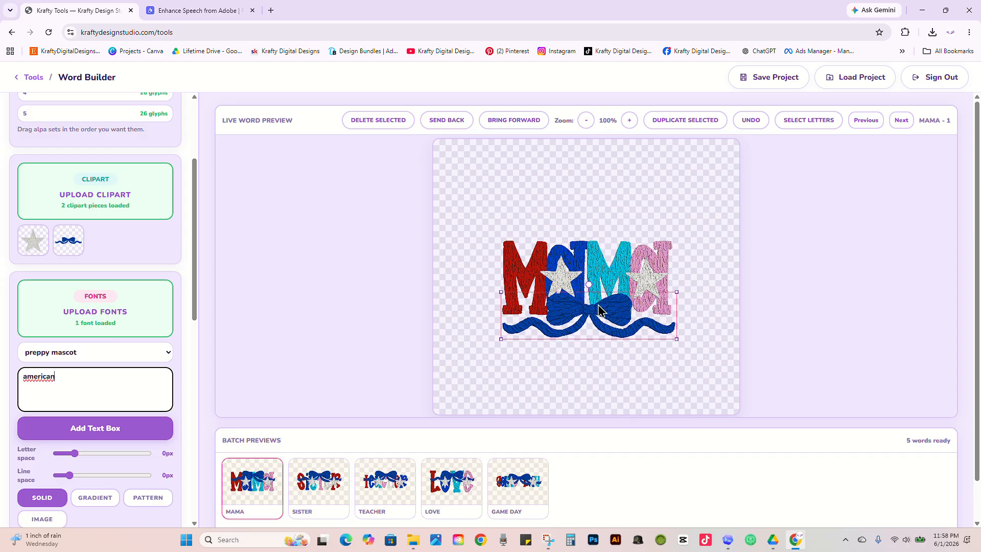
Step: Set the text's solid color to the bright blue sampled with the eyedropper from MAMA's first A
scroll(102, 419, "down", 1)
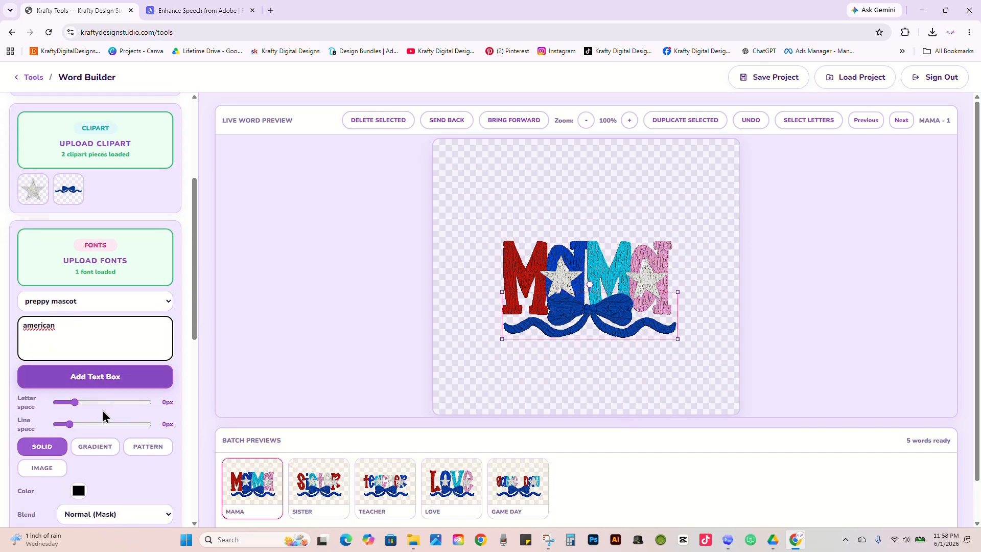
left_click(78, 490)
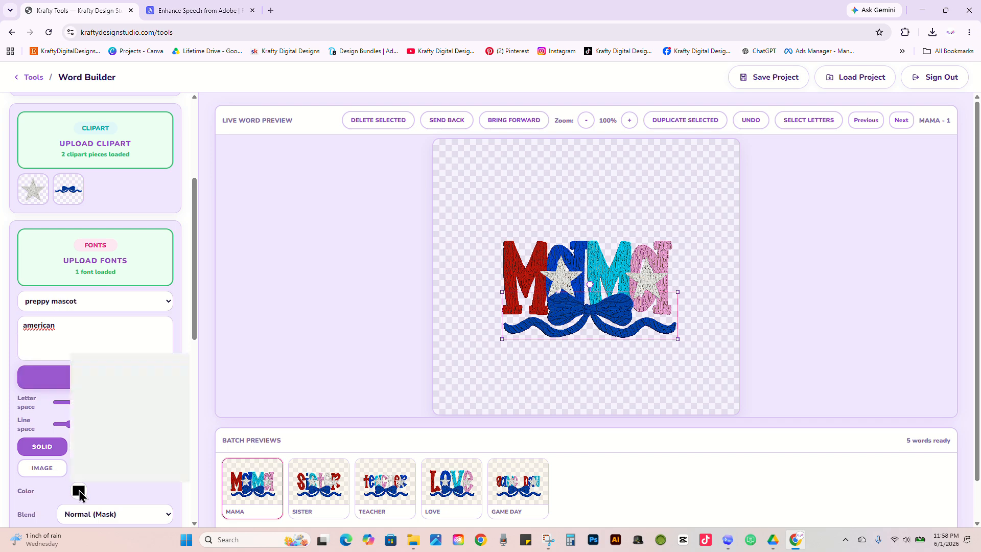
left_click(132, 473)
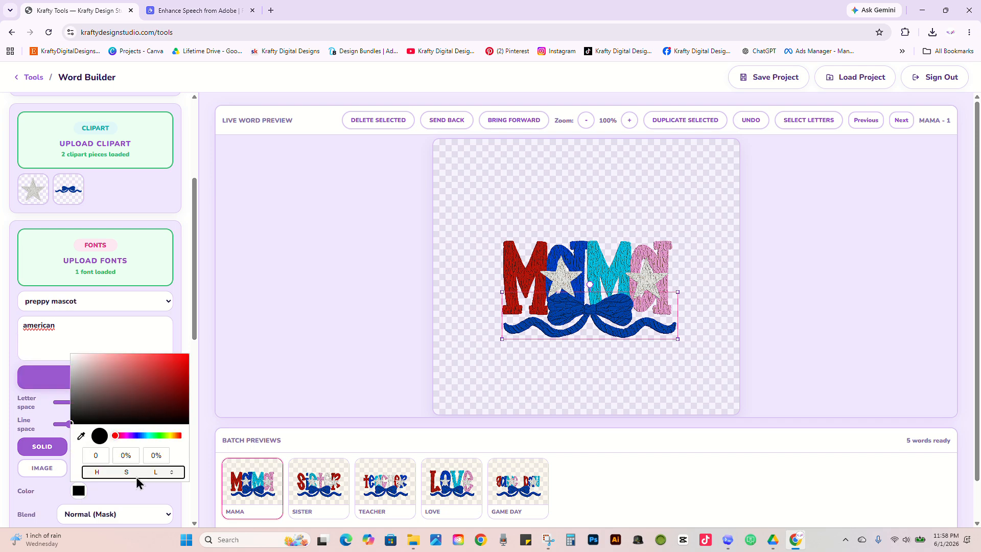
left_click(80, 436)
left_click(580, 257)
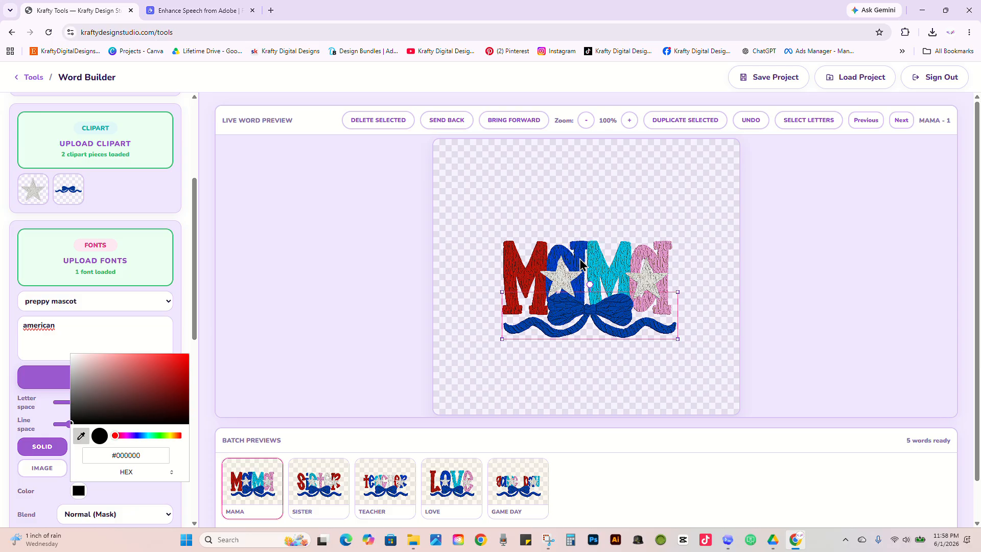
left_click(81, 439)
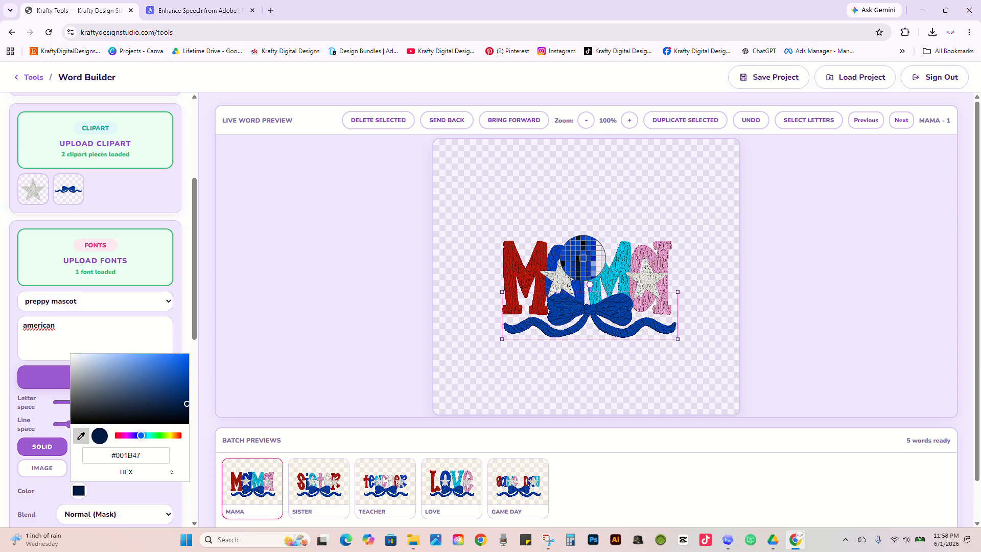
left_click(579, 253)
left_click(36, 400)
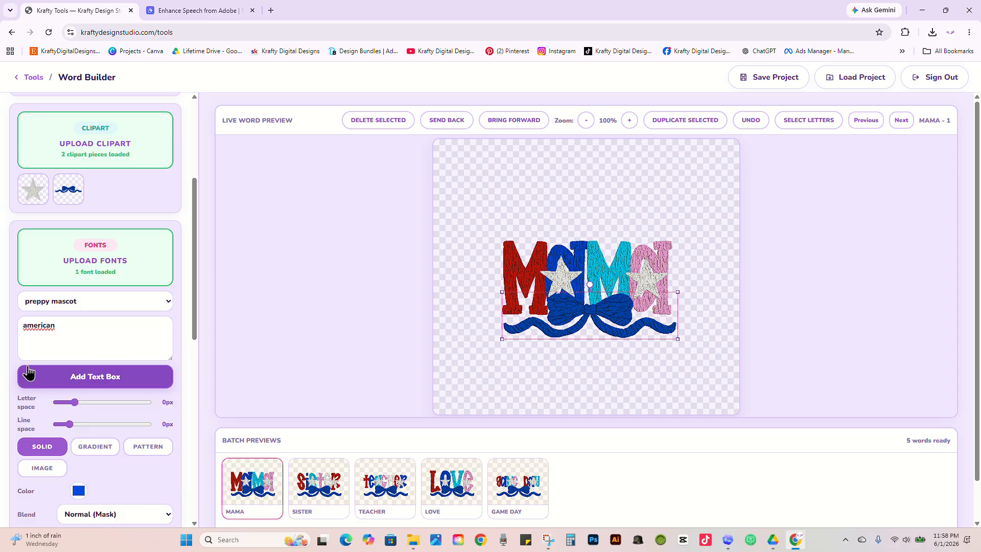
Step: Add the american text box at about MAMA's width just above the word, with 13px letter space and 1px line space
left_click(45, 375)
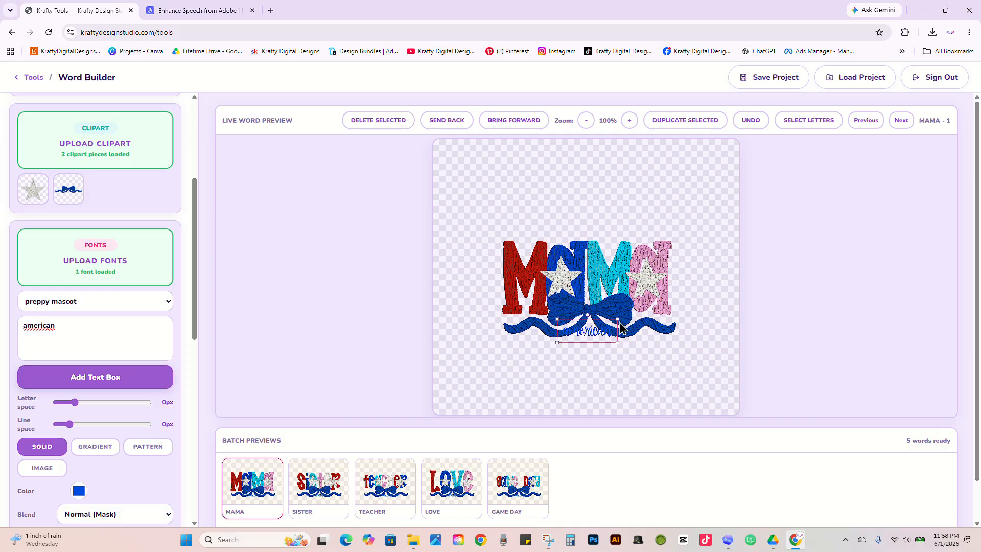
left_click_drag(619, 320, 683, 295)
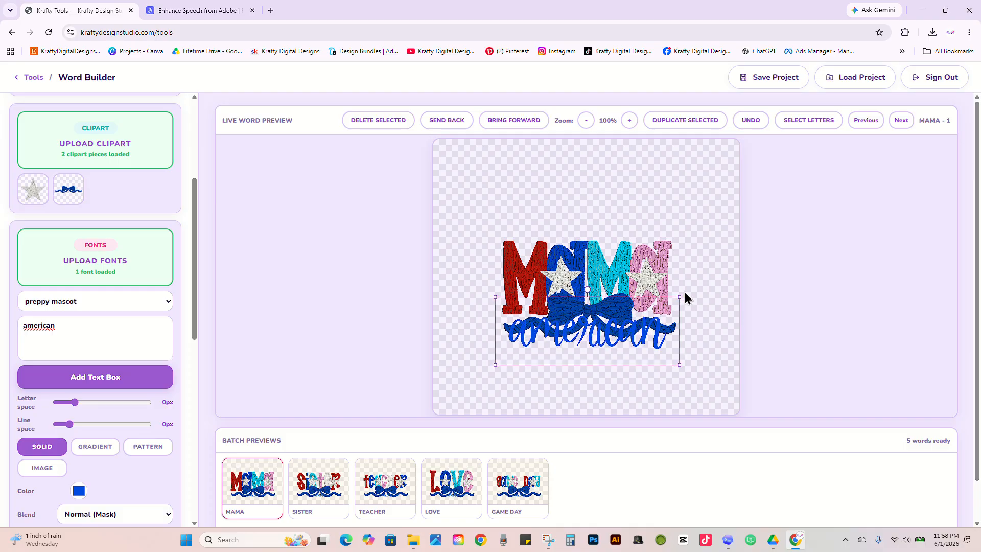
left_click_drag(640, 341, 637, 240)
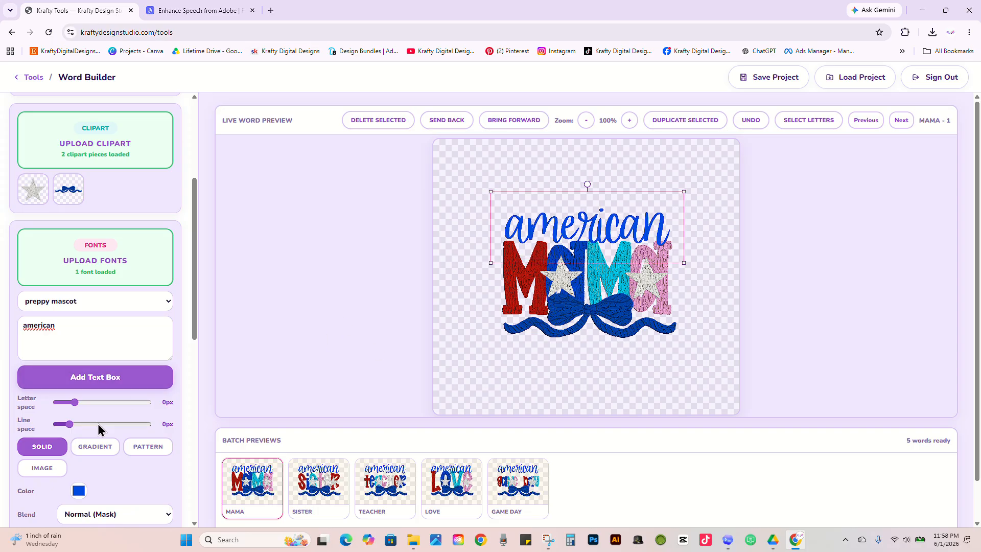
left_click_drag(78, 402, 70, 424)
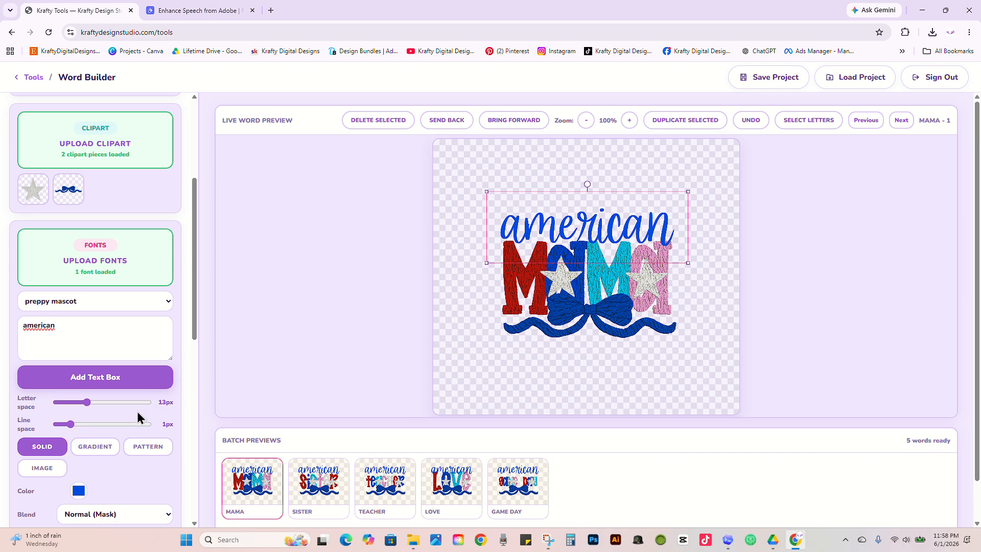
Step: Try the gradient and horizontal stripes pattern fills on the american text
scroll(133, 411, "down", 1)
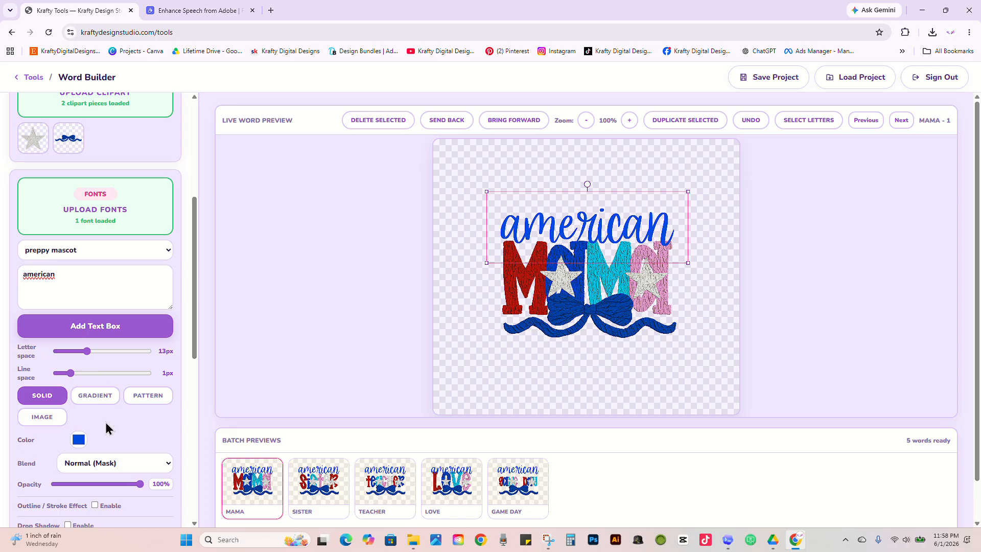
scroll(130, 419, "down", 1)
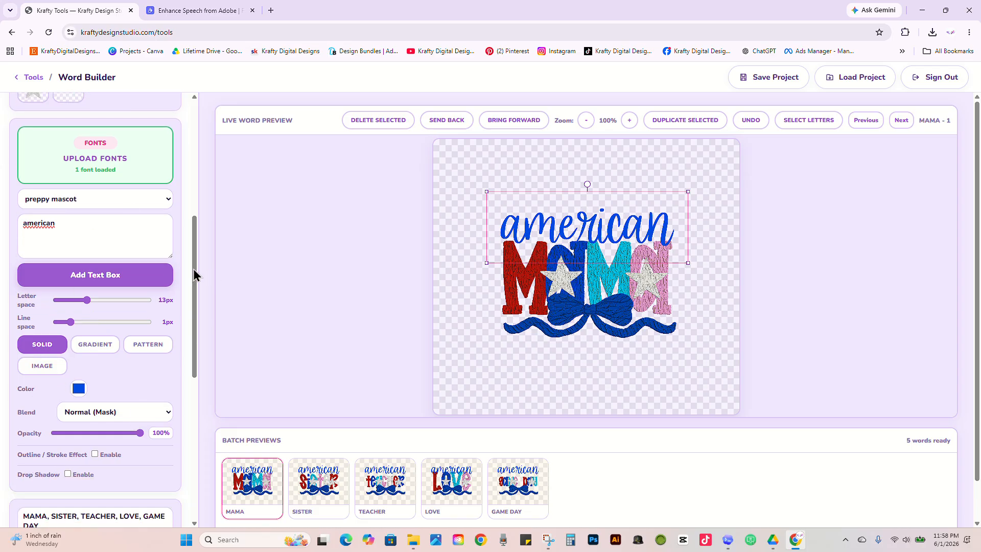
scroll(194, 262, "down", 2)
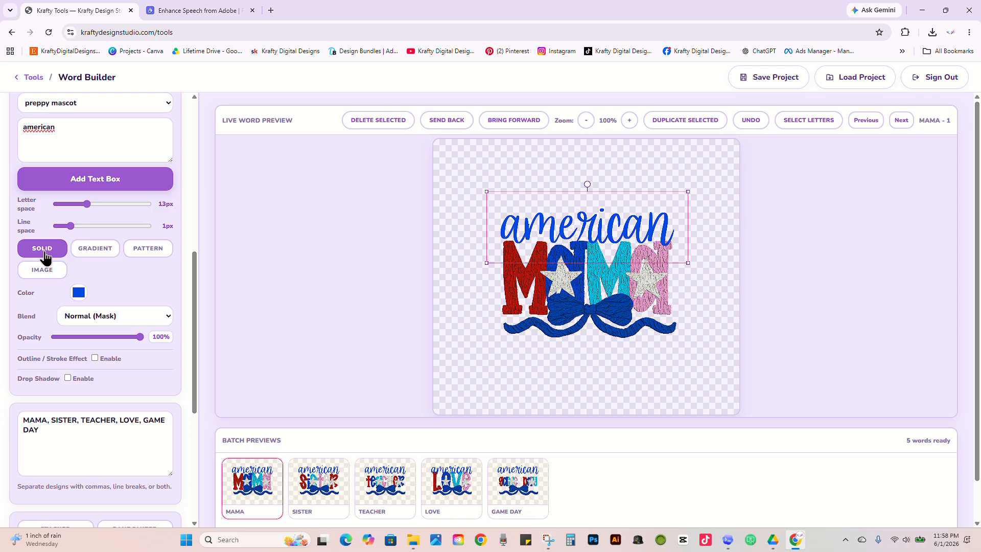
left_click(92, 254)
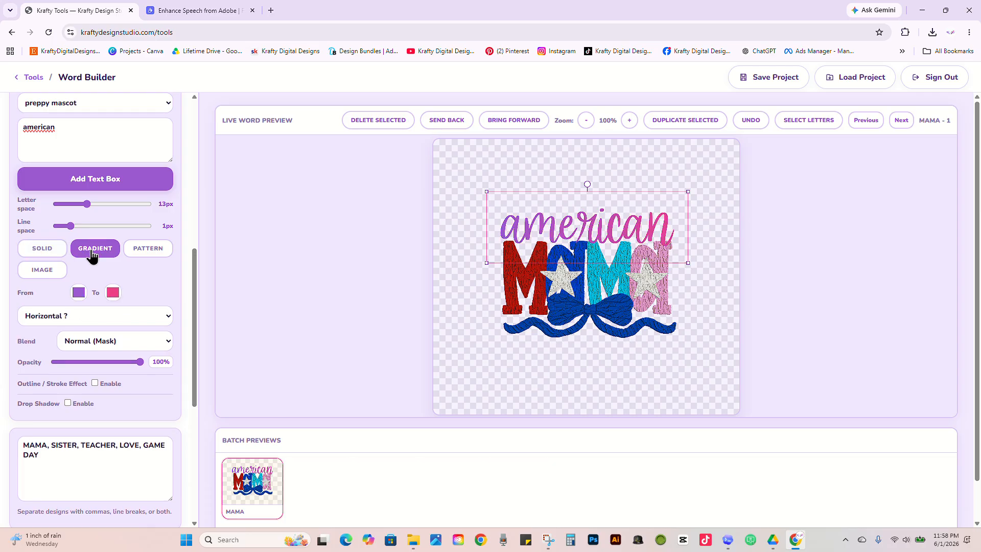
left_click(148, 250)
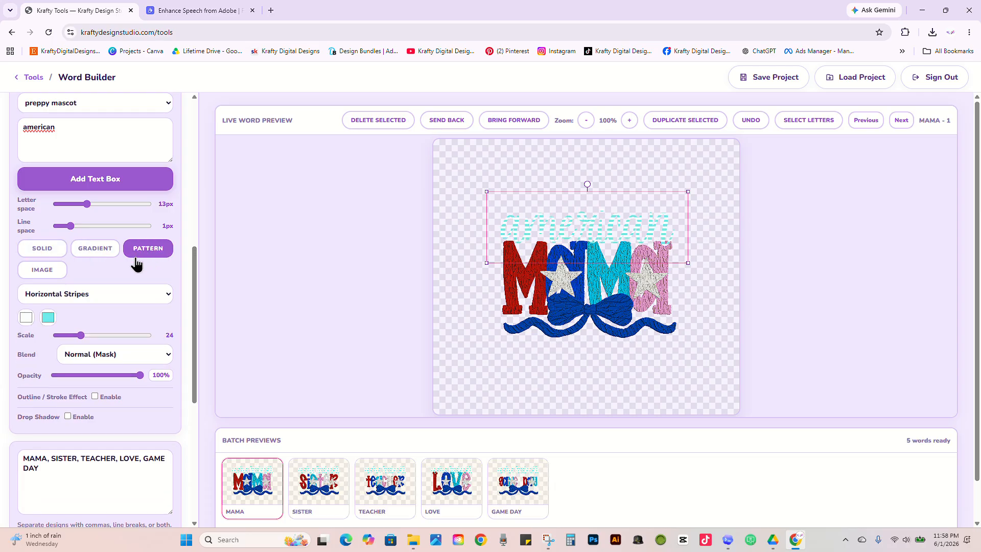
left_click(42, 275)
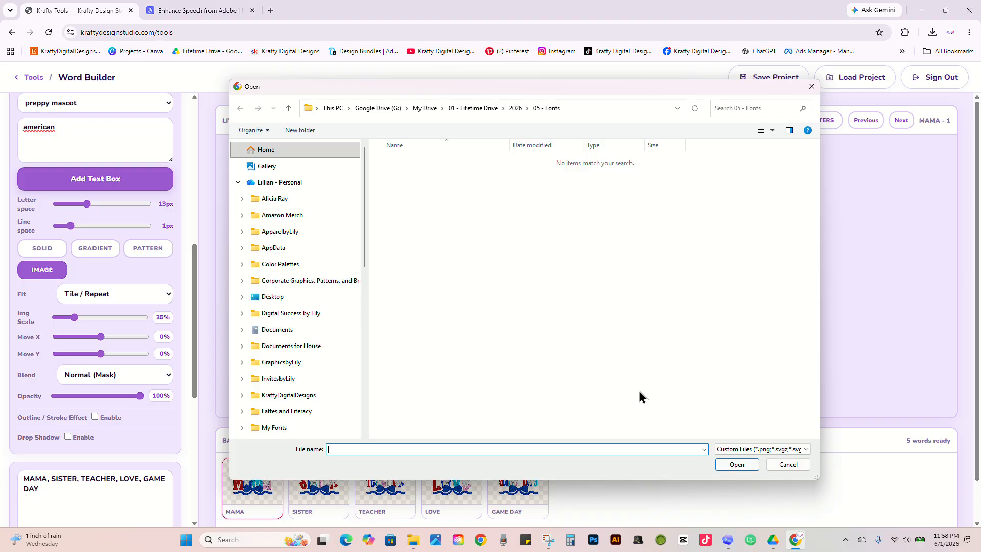
left_click(789, 465)
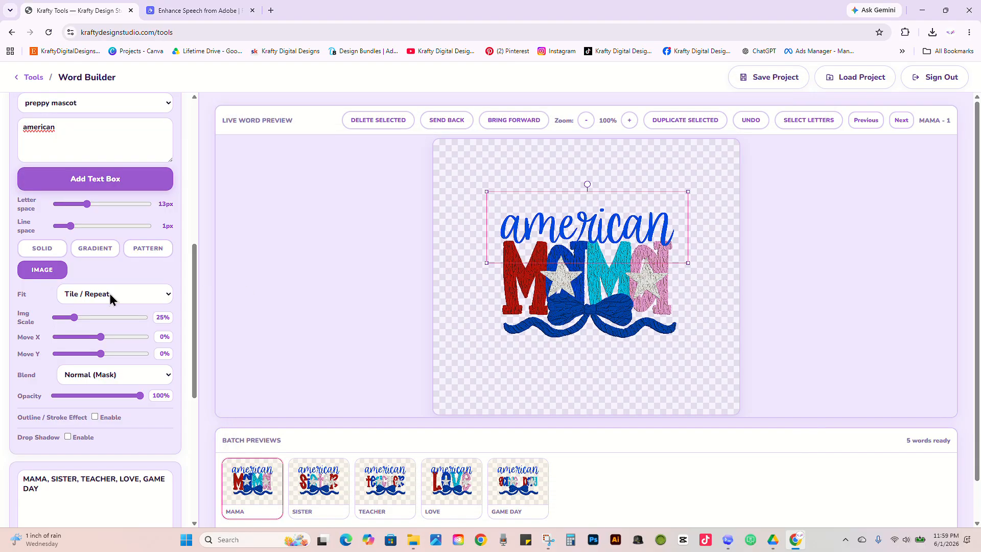
Step: Fill the american text with a gold glitter image, using Tile / Repeat fit and an image scale of 40%
left_click(52, 276)
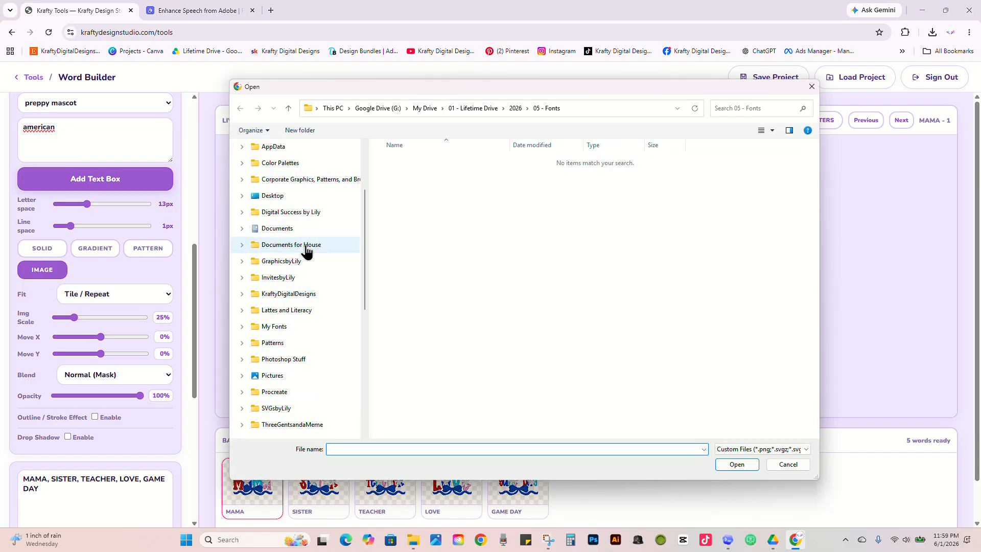
left_click(317, 295)
double_click(462, 169)
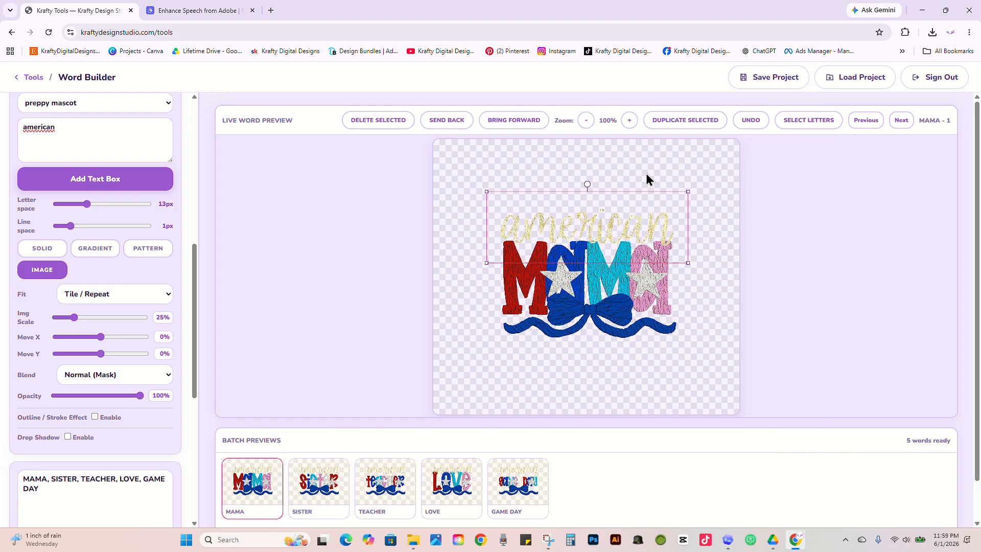
left_click(88, 302)
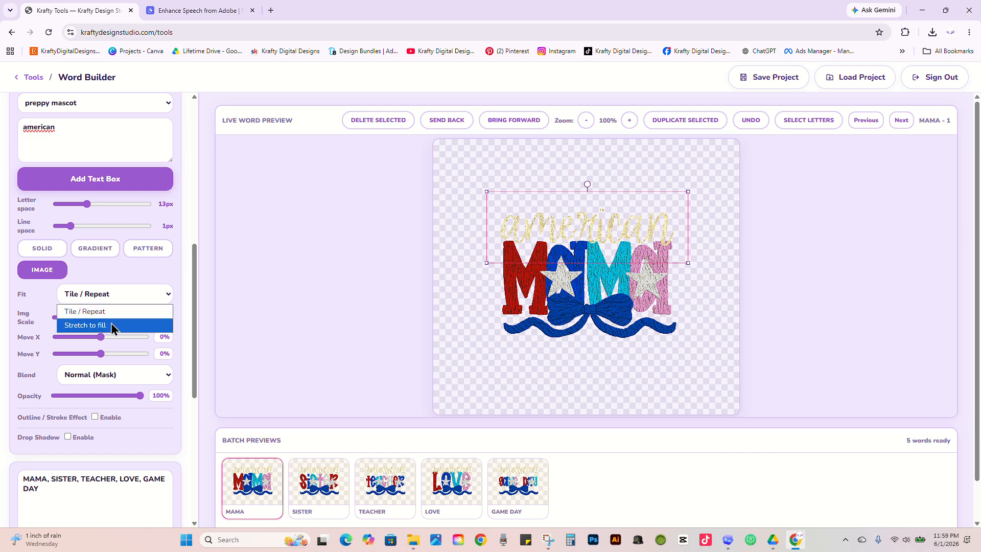
left_click(112, 290)
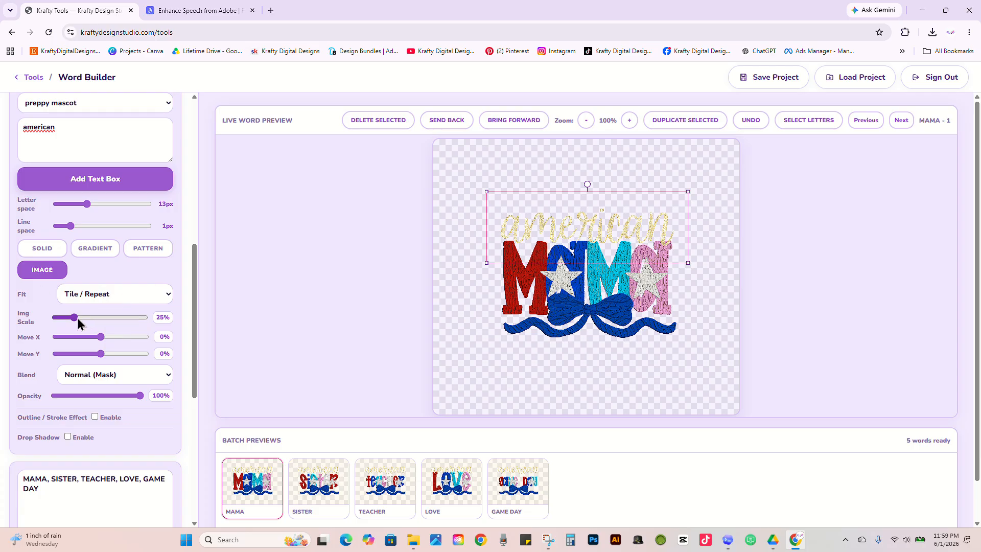
mouse_move(75, 318)
left_mouse_down()
mouse_move(106, 319)
mouse_move(89, 320)
left_mouse_up()
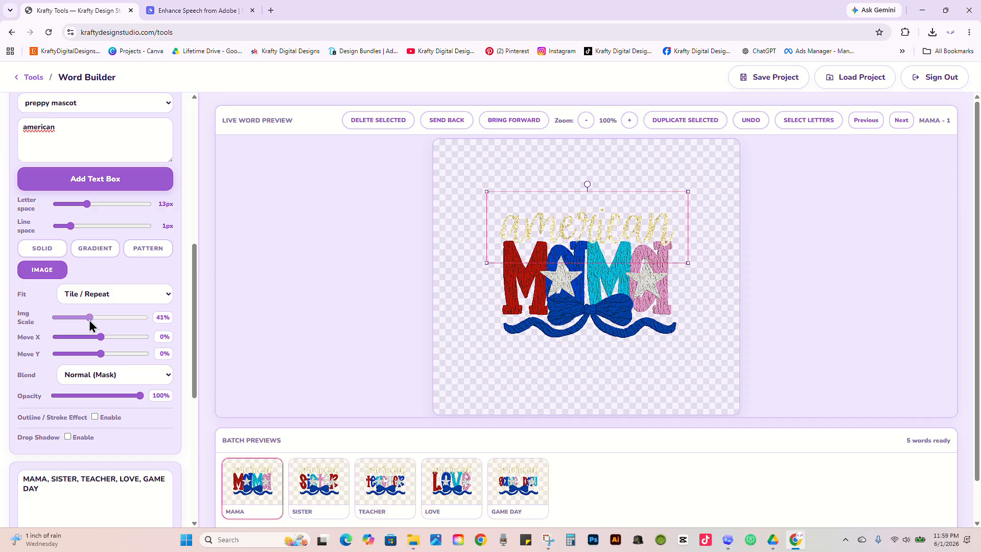
Step: Enable a drop shadow on the american text with 0px blur and a 7px X offset
left_click_drag(194, 286, 192, 332)
left_click(125, 254)
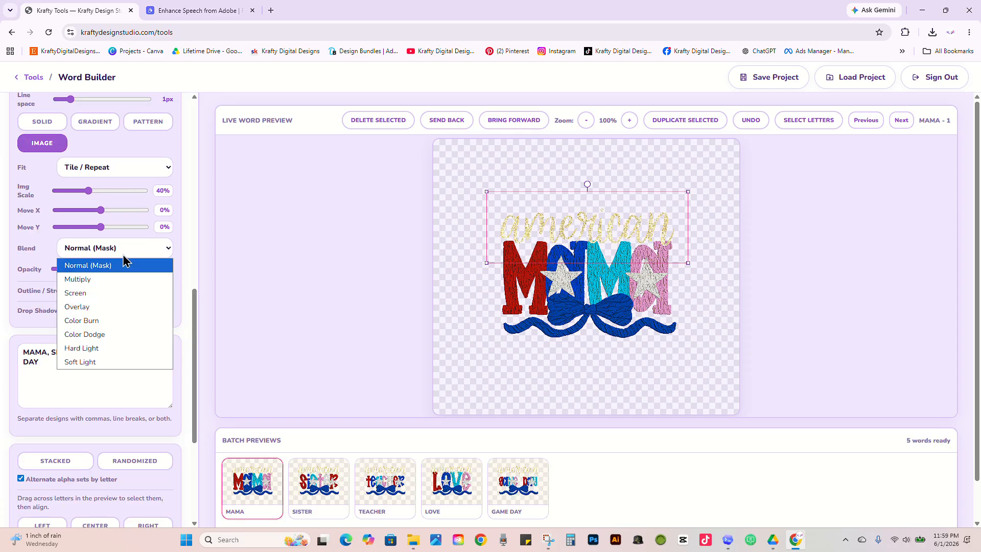
left_click(122, 262)
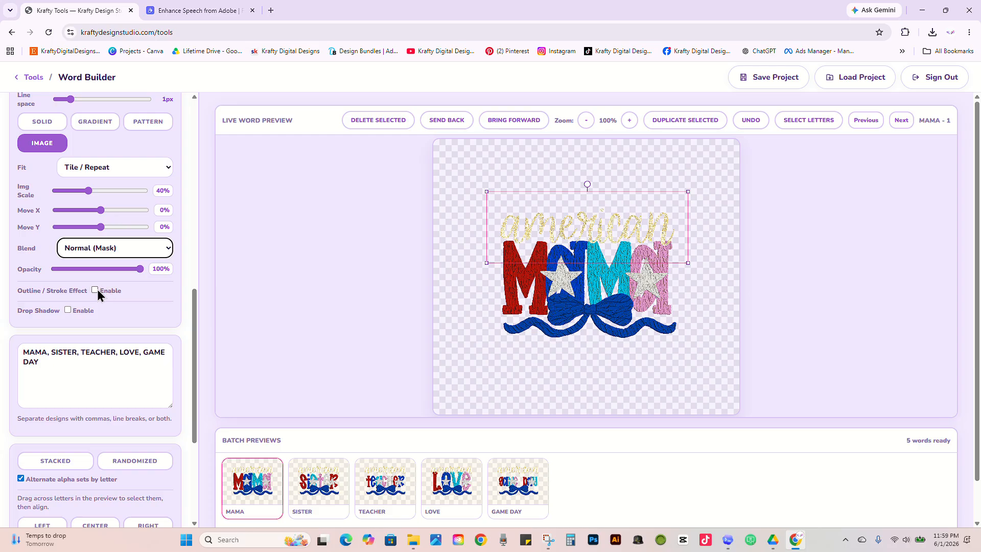
left_click(68, 311)
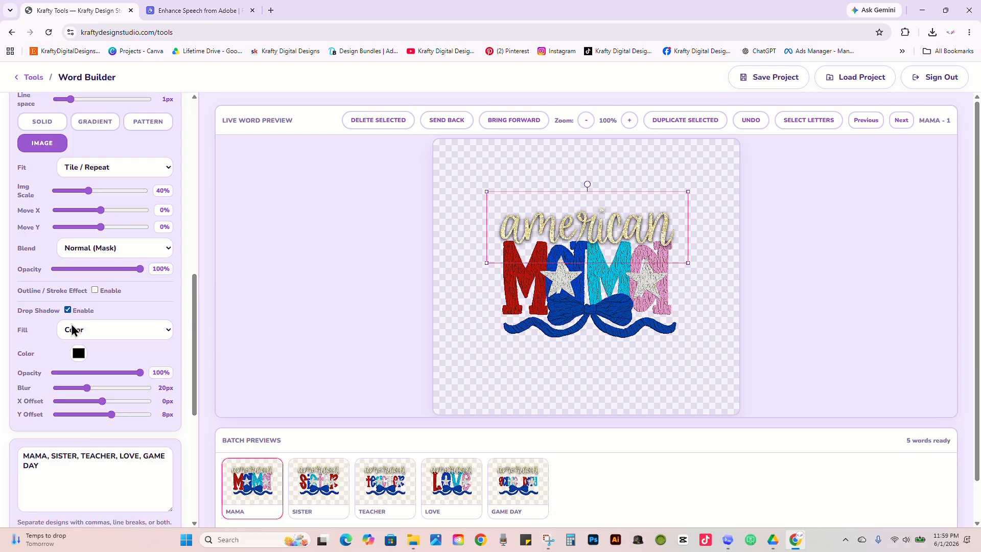
left_click_drag(86, 388, 23, 396)
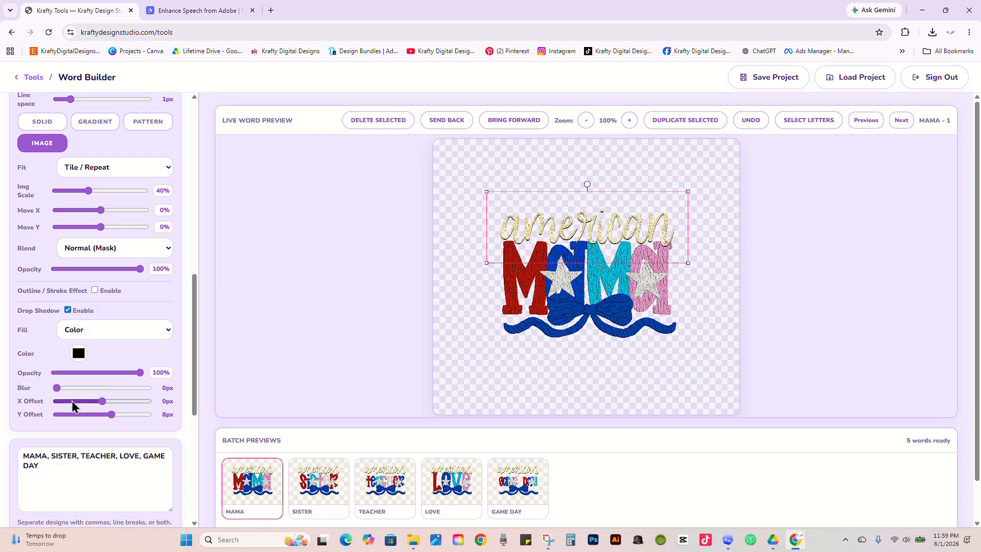
left_click_drag(103, 401, 111, 406)
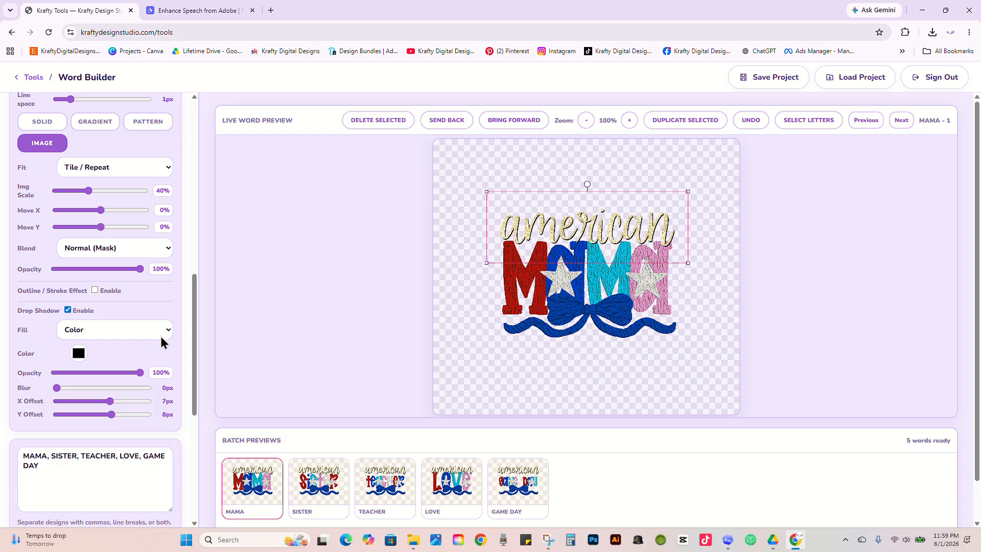
Step: Enable a solid black 12px outside outline on the american text, and look through its position, blend and fill type options
left_click(95, 290)
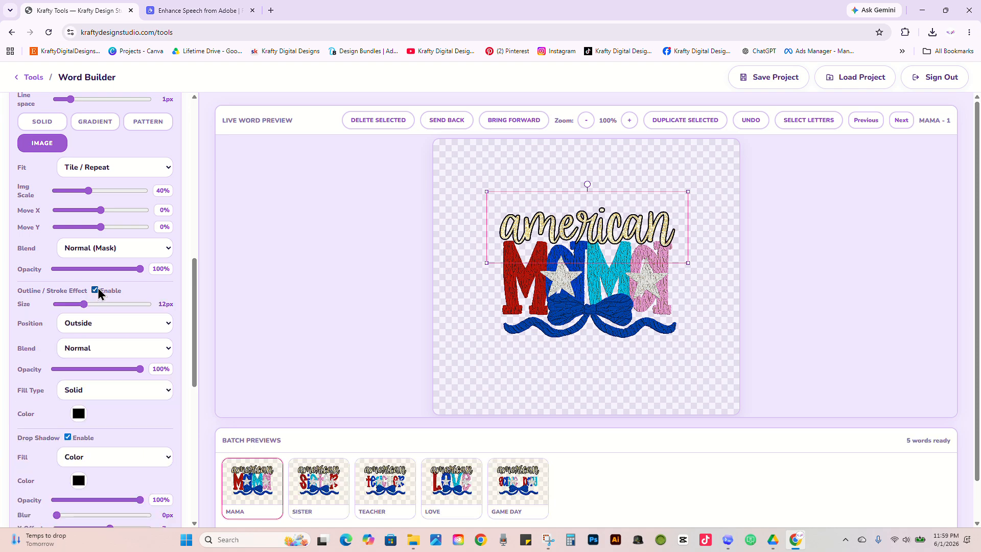
left_click(129, 327)
left_click(126, 329)
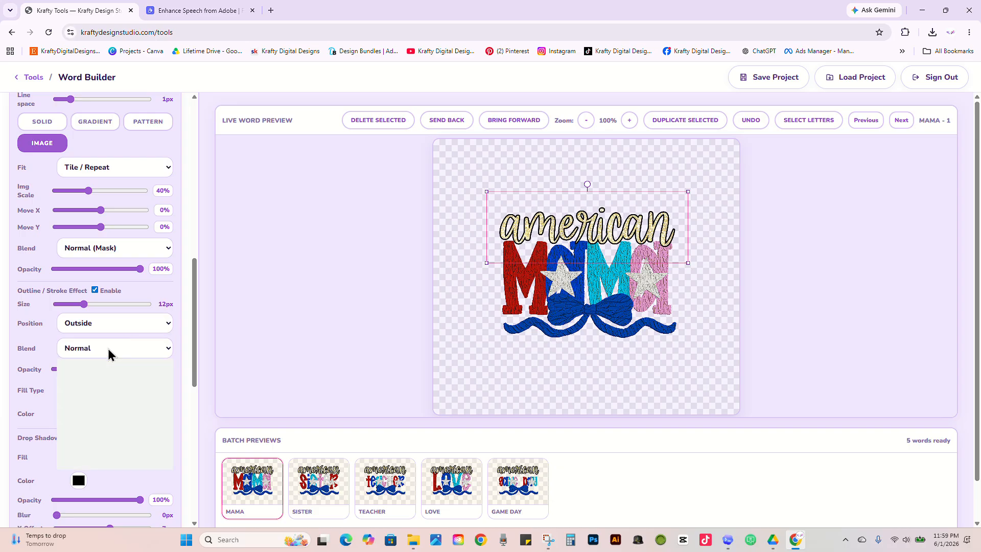
left_click(109, 350)
left_click(109, 354)
left_click_drag(193, 338, 194, 362)
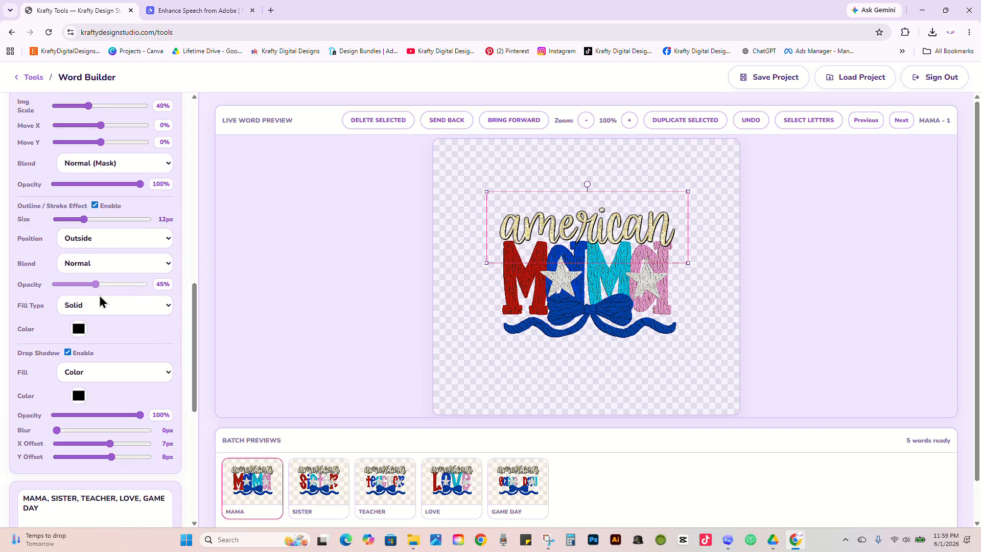
left_click(135, 311)
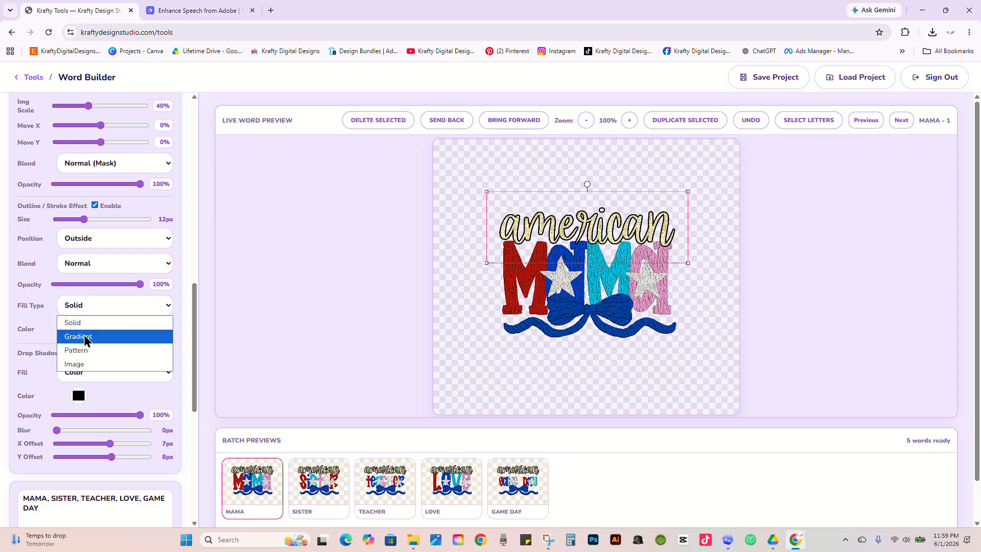
left_click(46, 339)
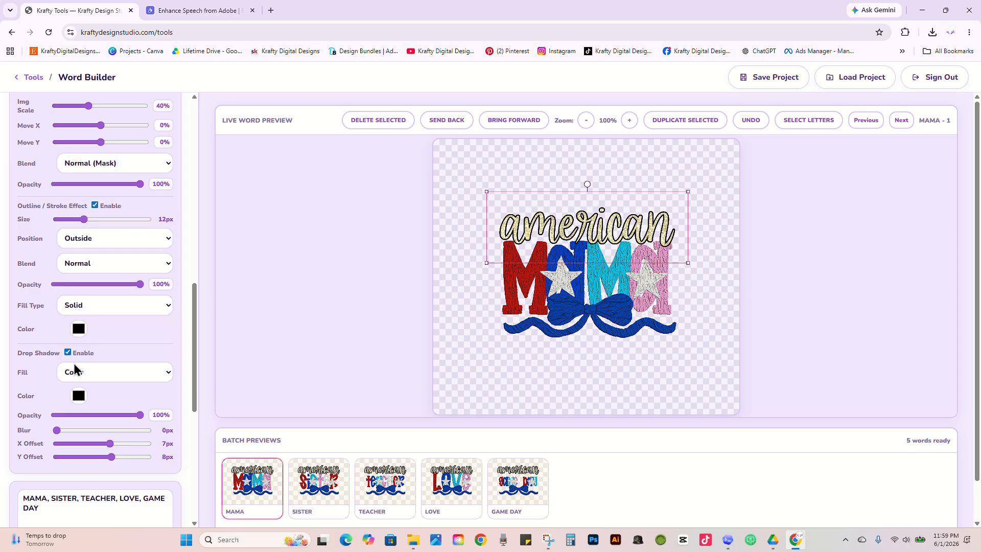
Step: Check the drop shadow's fill options and disable the outline on the american text
left_click(88, 367)
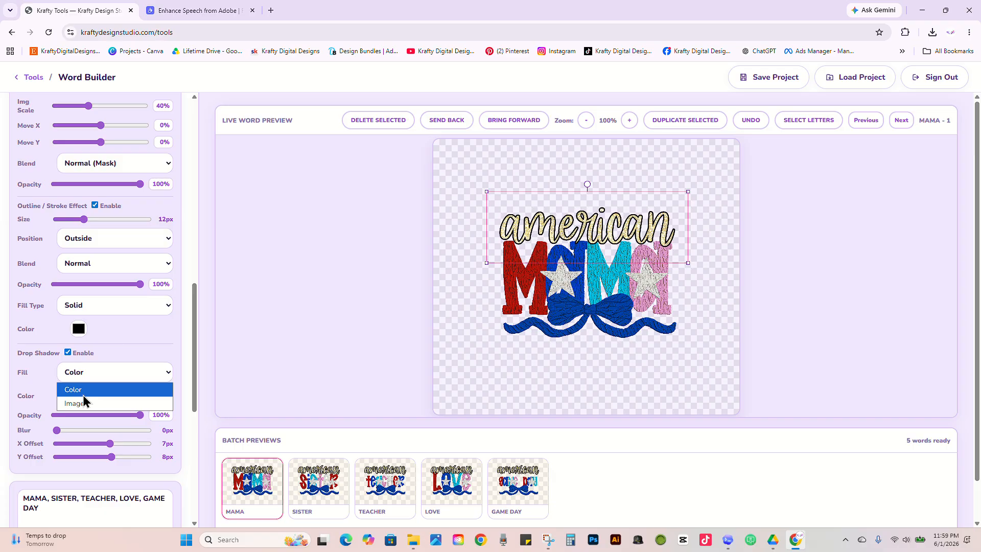
left_click(83, 394)
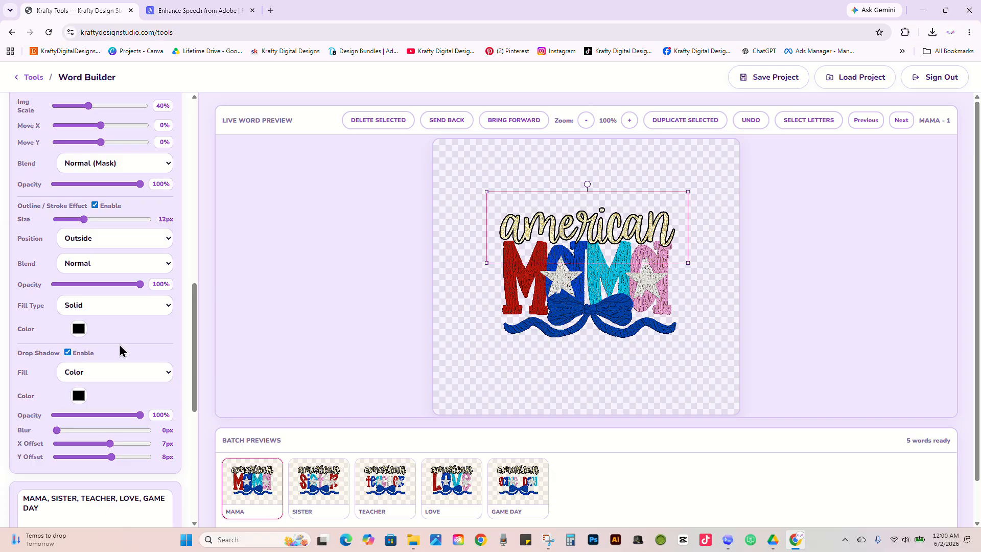
left_click(95, 205)
Step: Add nene, mimi and momma to the end of the comma-separated word list
left_click_drag(193, 329, 188, 357)
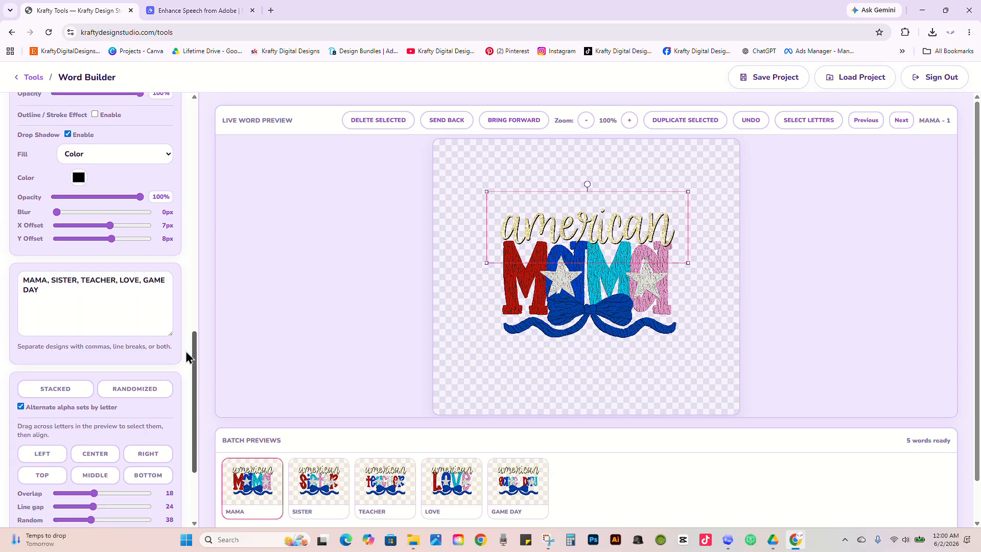
triple_click(59, 302)
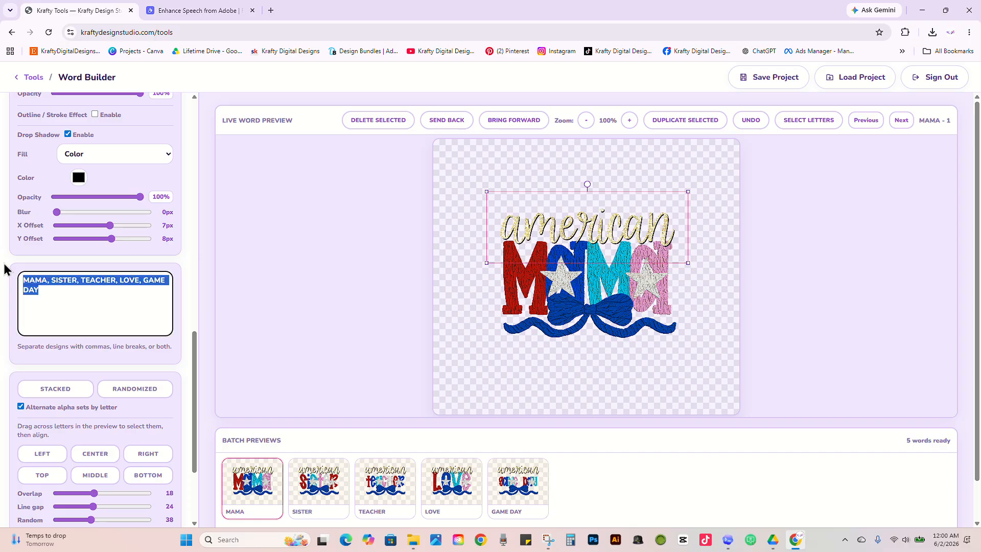
left_click(90, 319)
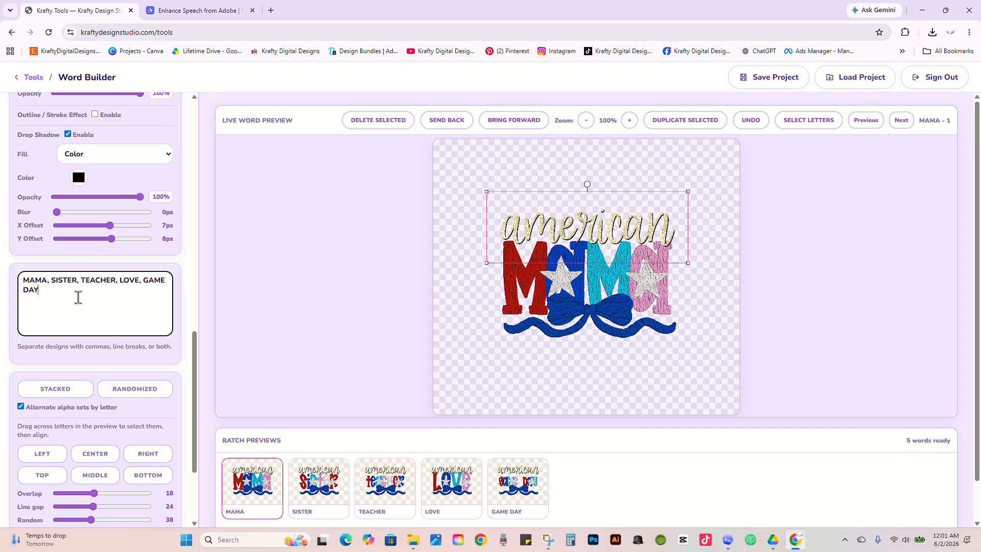
type(", nene")
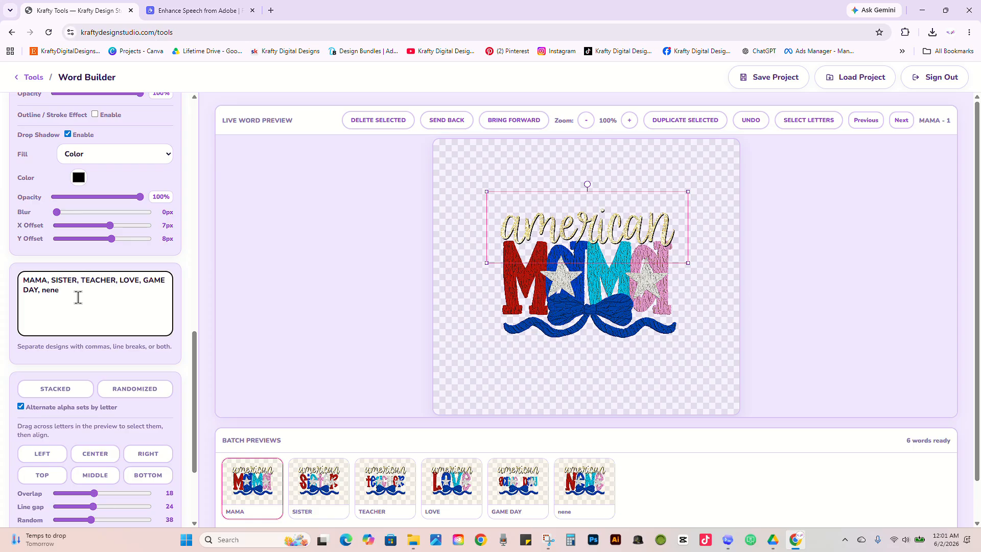
type(", mimi,")
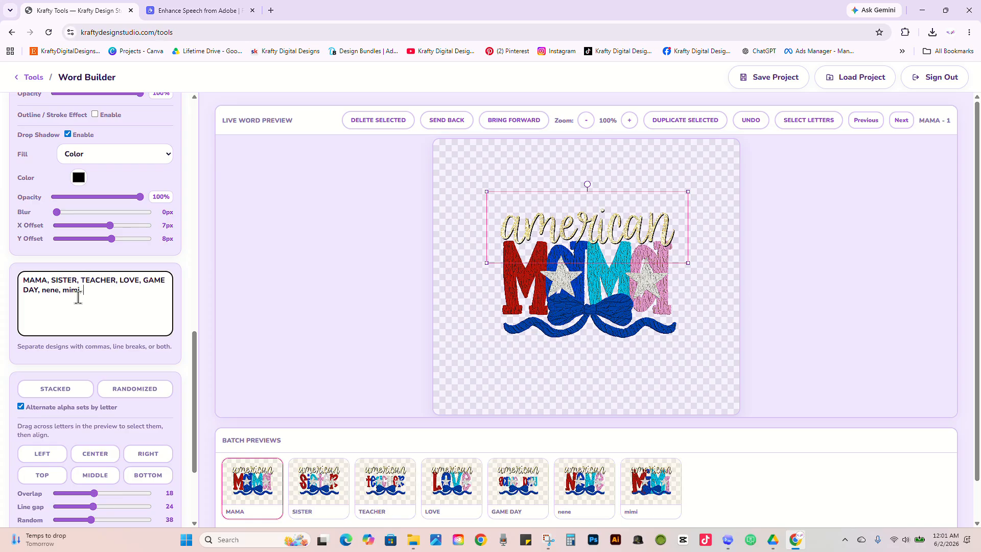
type(" mom")
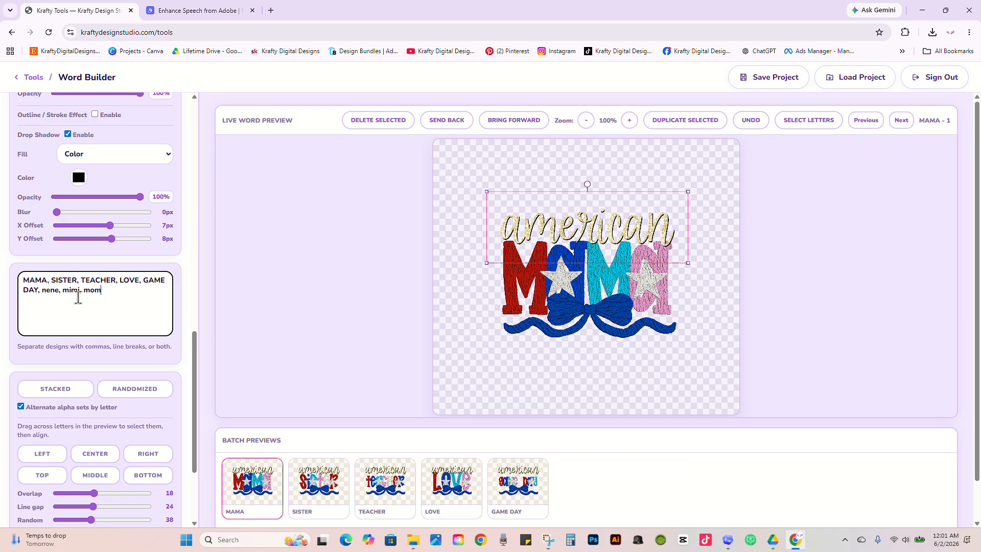
type("ma")
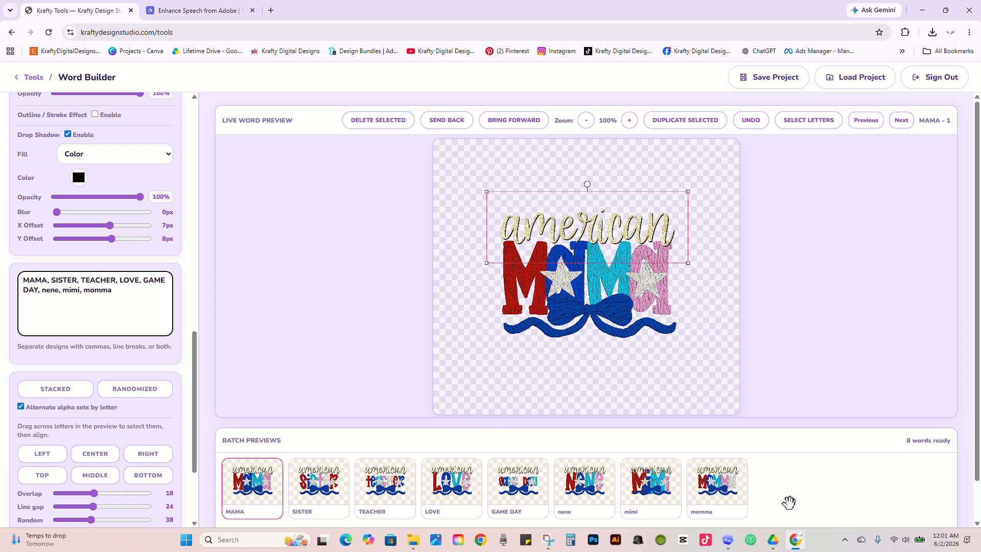
Step: In the SISTER design, limit adjustments to the current word only and move the american text down closer to the letters
left_click_drag(191, 376, 188, 424)
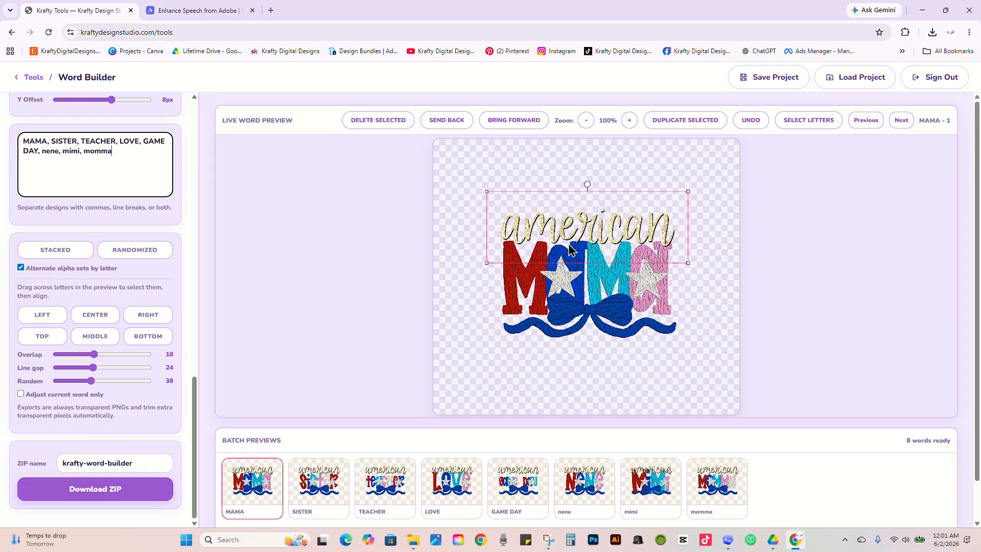
left_click(306, 504)
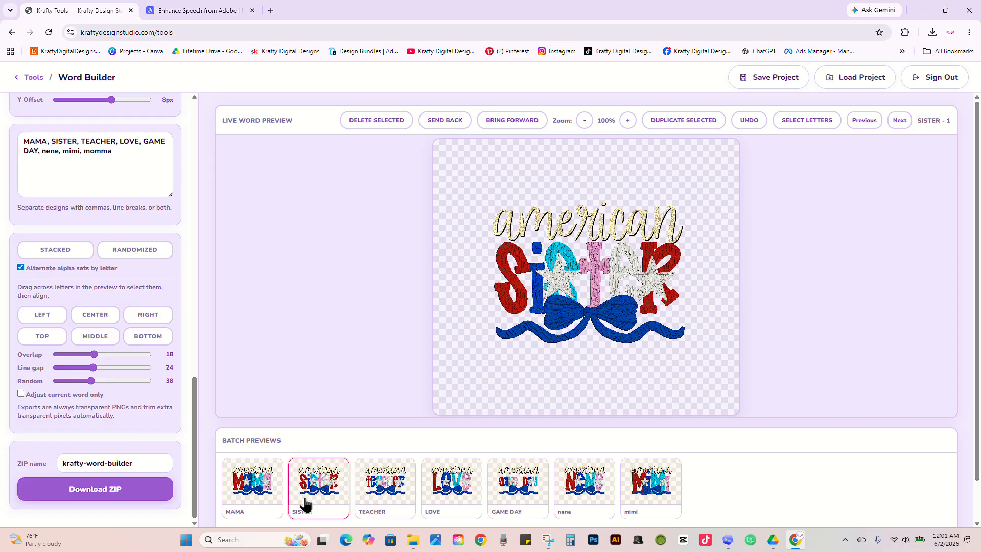
left_click(21, 394)
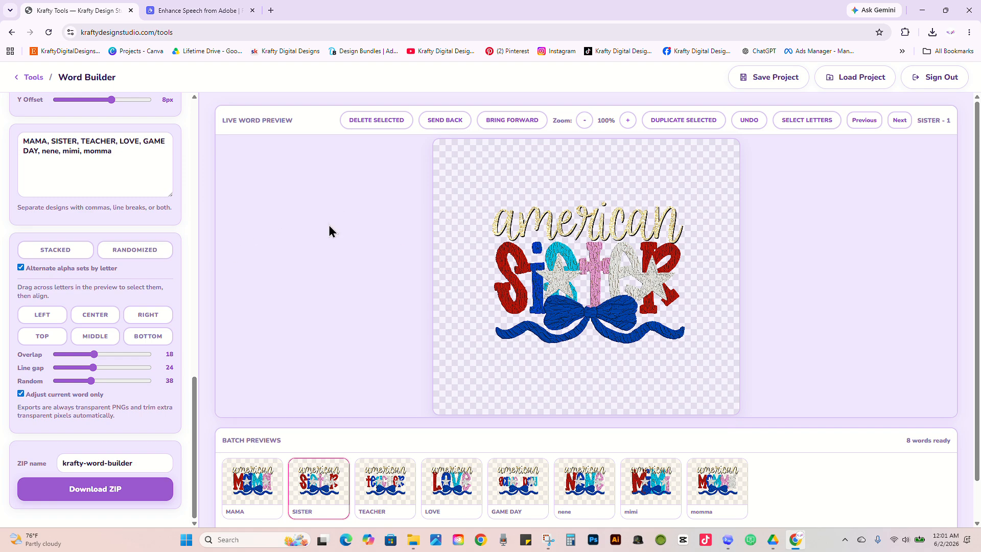
left_click(643, 235)
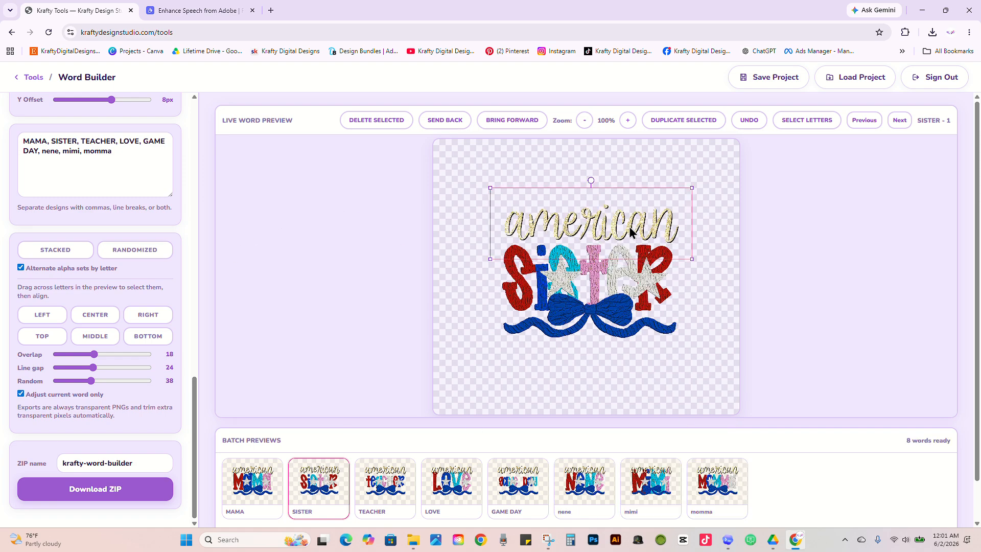
left_click_drag(629, 226, 629, 236)
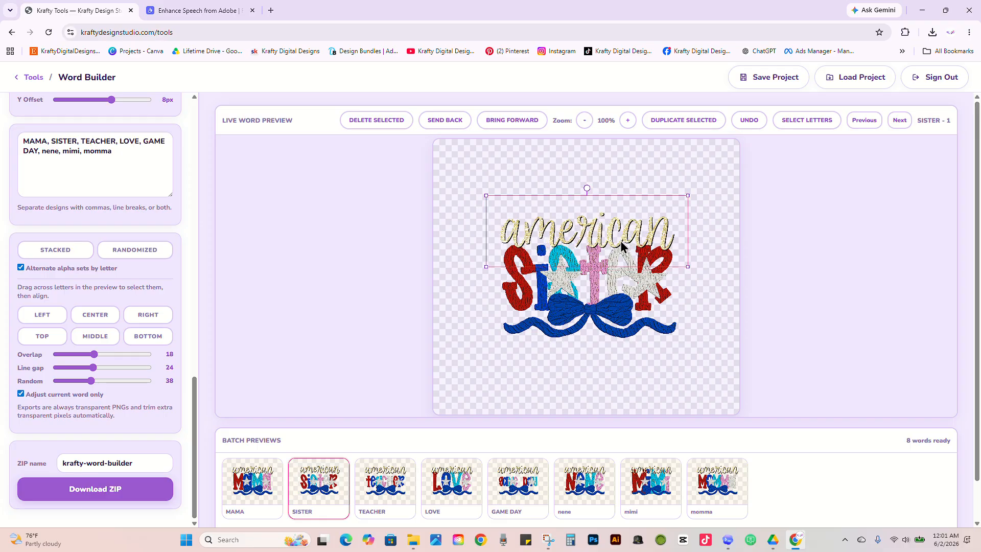
Step: Set the letter overlap of the SISTER design to 64
left_click(246, 498)
left_click(323, 476)
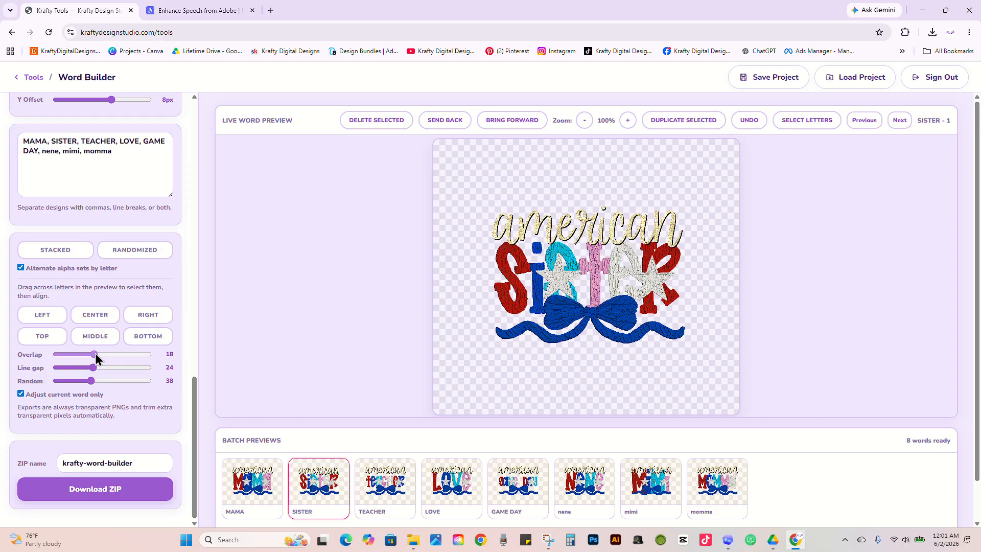
left_click_drag(94, 354, 112, 353)
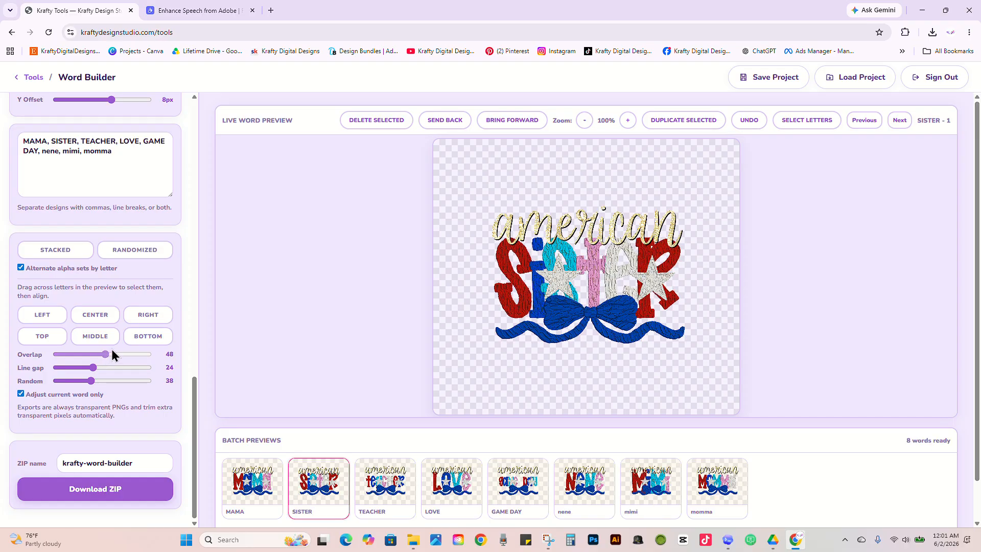
Step: Delete both stars from the SISTER design
left_click(656, 288)
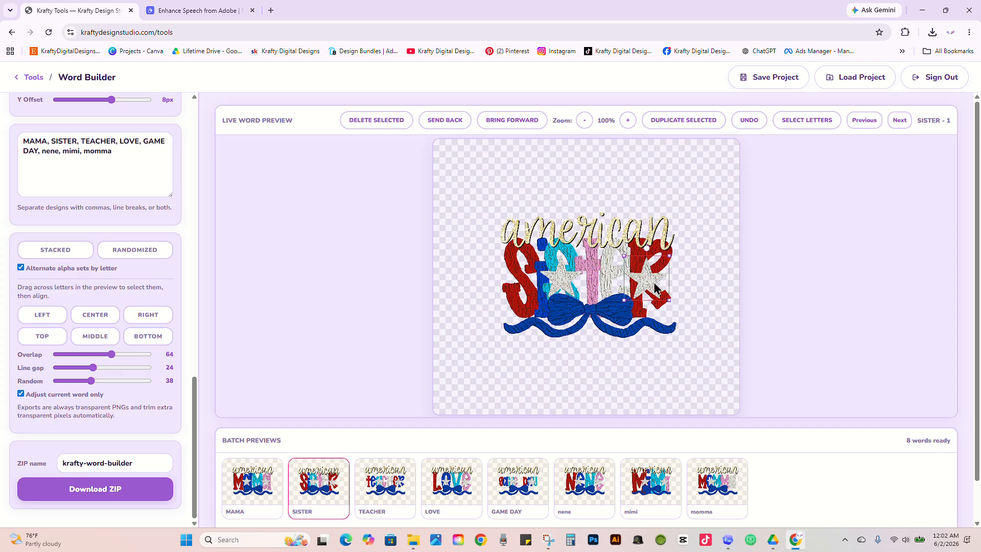
left_click(394, 121)
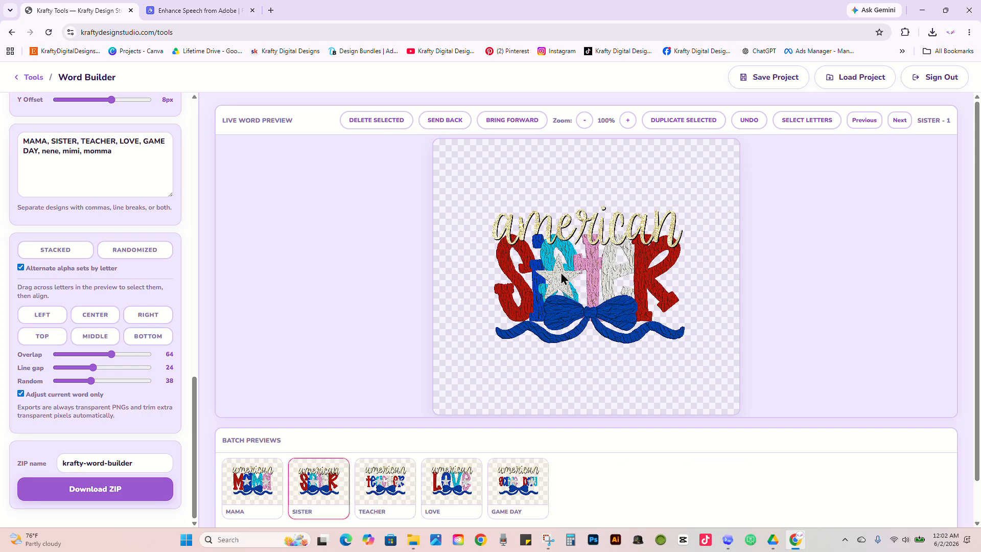
left_click(386, 122)
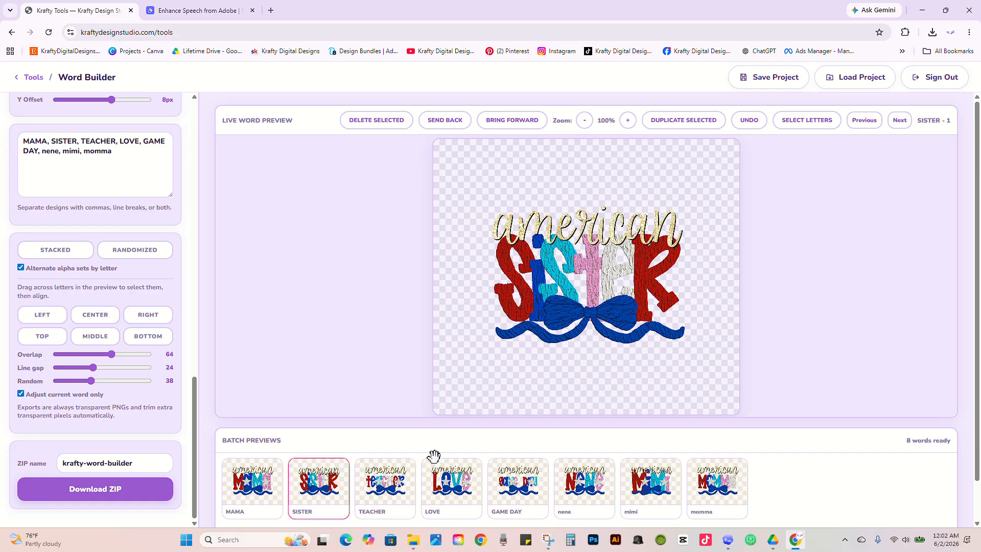
Step: Compare the SISTER design with TEACHER and MAMA, then replace its american text with the bow moved above the letters
left_click(384, 483)
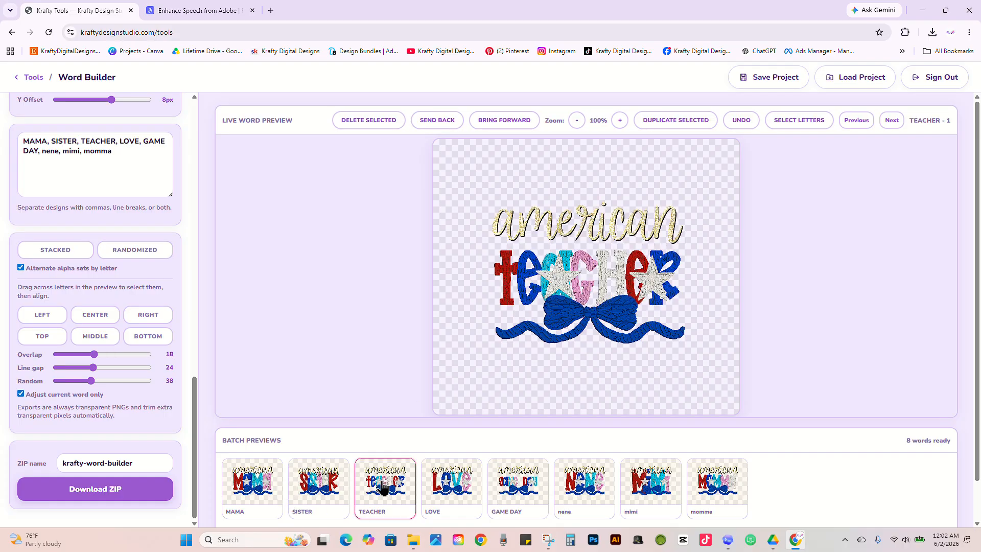
left_click(278, 497)
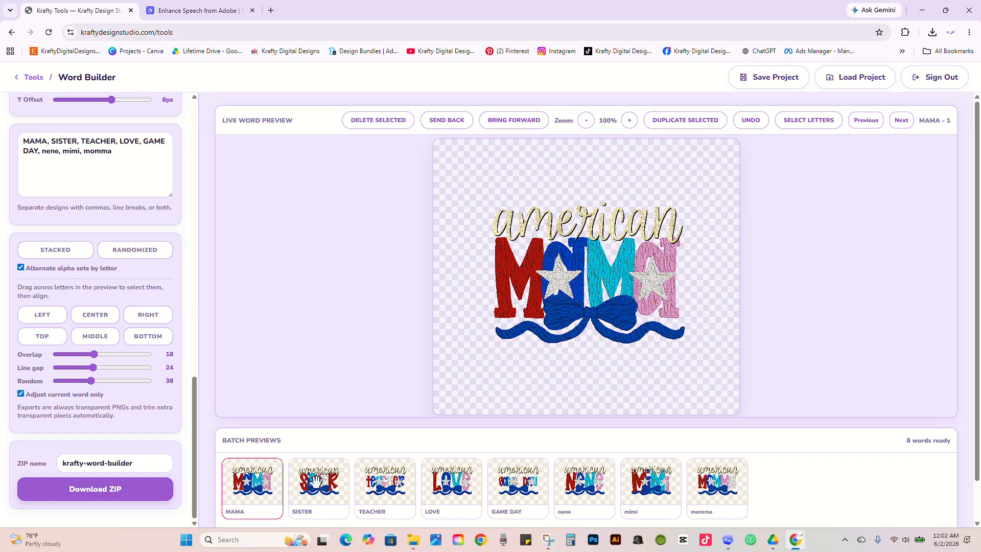
left_click(315, 480)
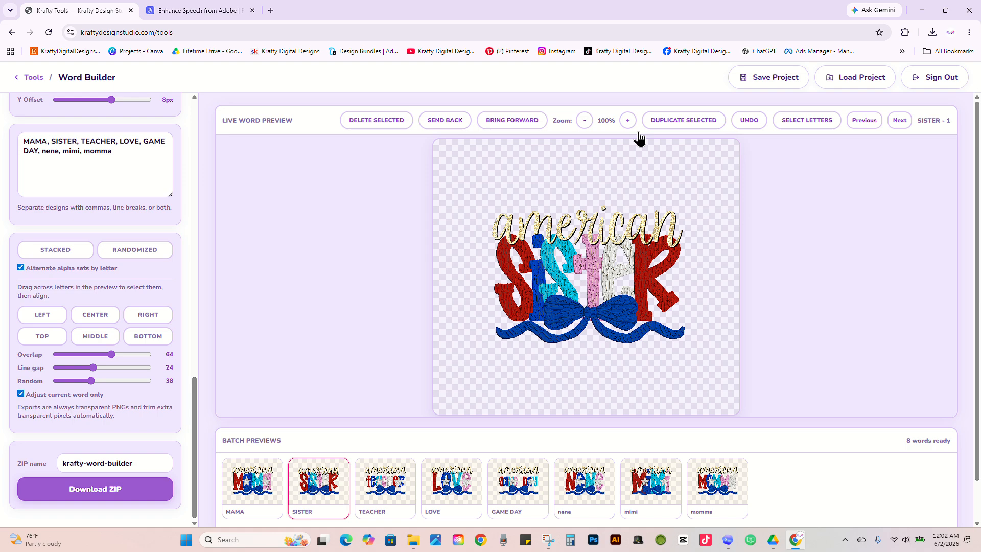
left_click(601, 234)
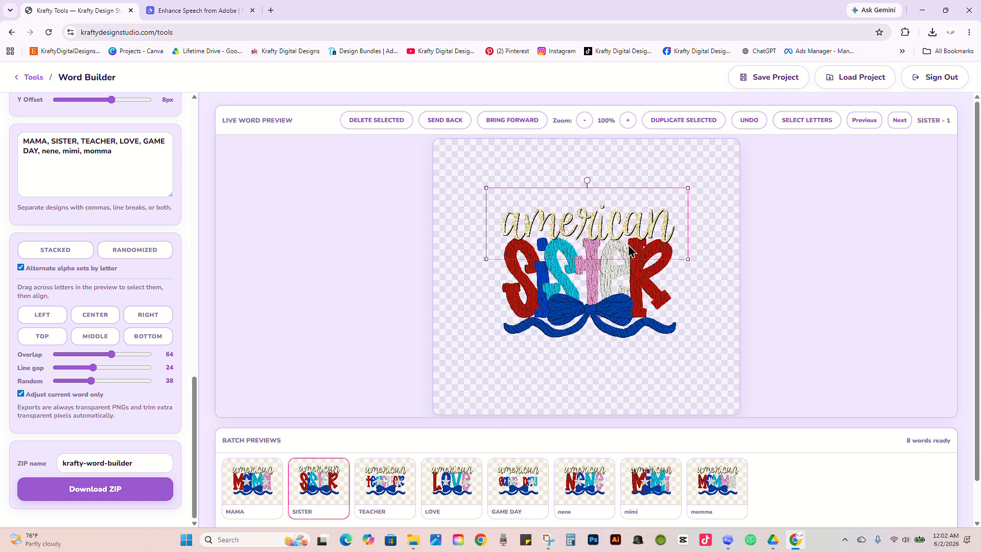
left_click(387, 125)
left_click_drag(611, 321, 607, 242)
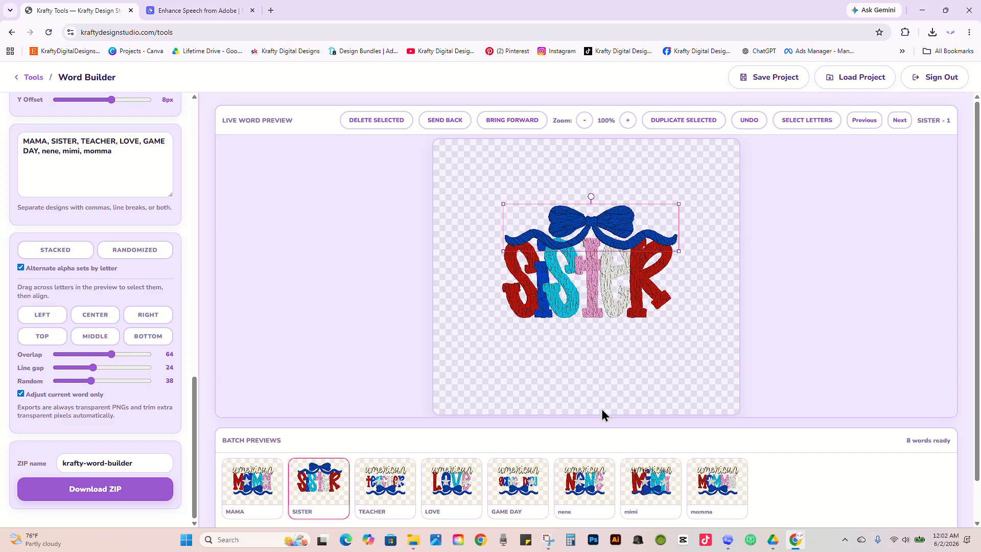
Step: Delete the american text from the TEACHER design and move the bow above the letters
left_click(376, 490)
left_click(590, 225)
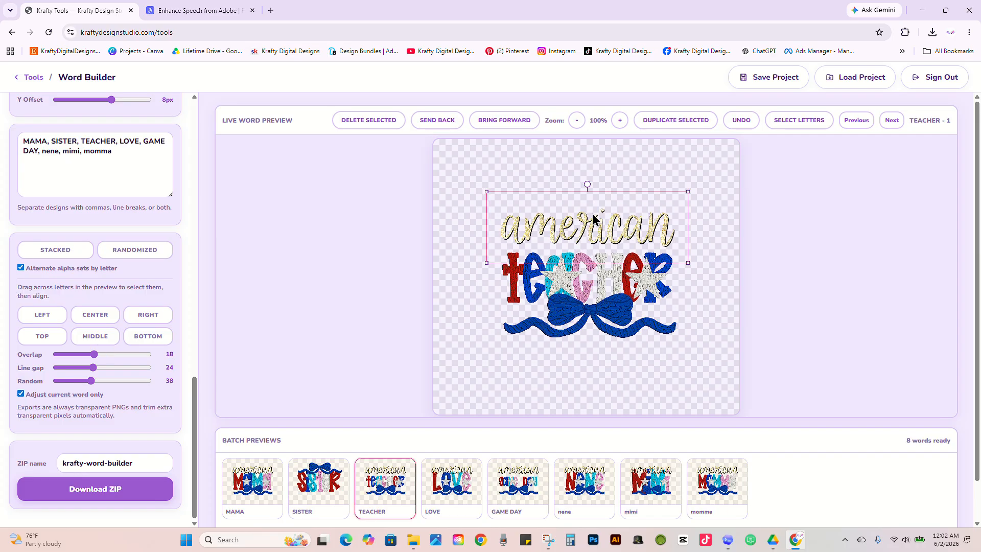
left_click(390, 123)
left_click_drag(591, 315, 607, 239)
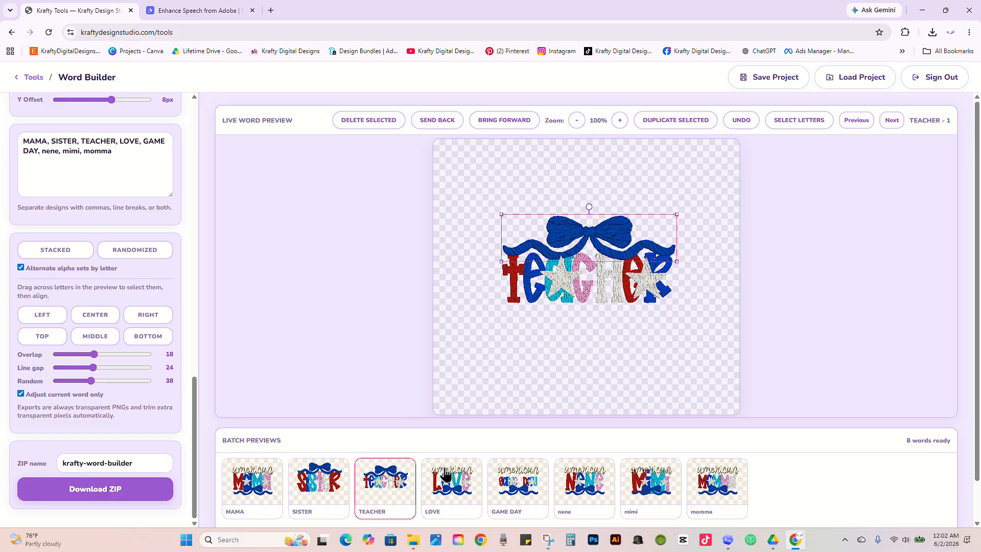
Step: Set the TEACHER design's letter overlap to 37 and shrink its two stars to fit on the A and the R
left_click(97, 354)
left_click_drag(97, 355, 101, 354)
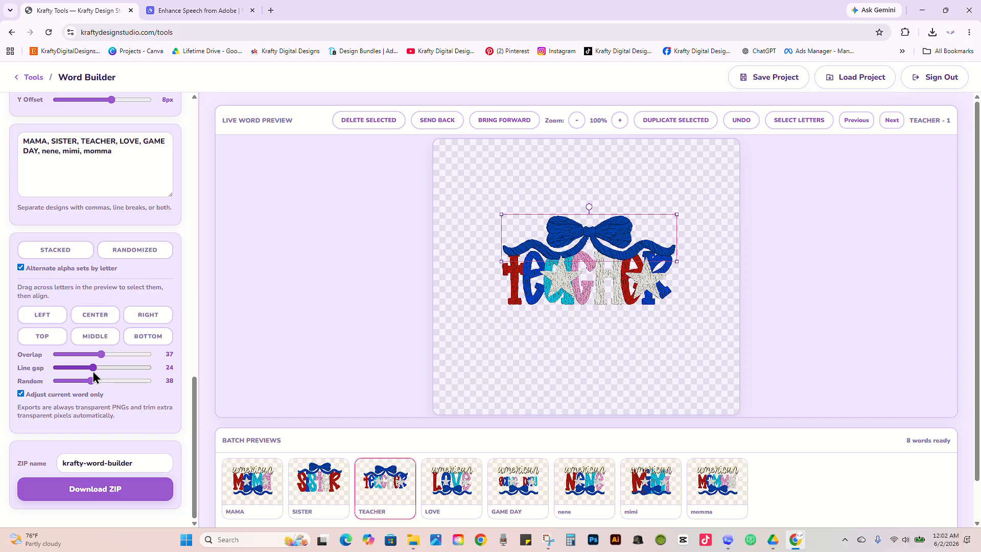
left_click(629, 296)
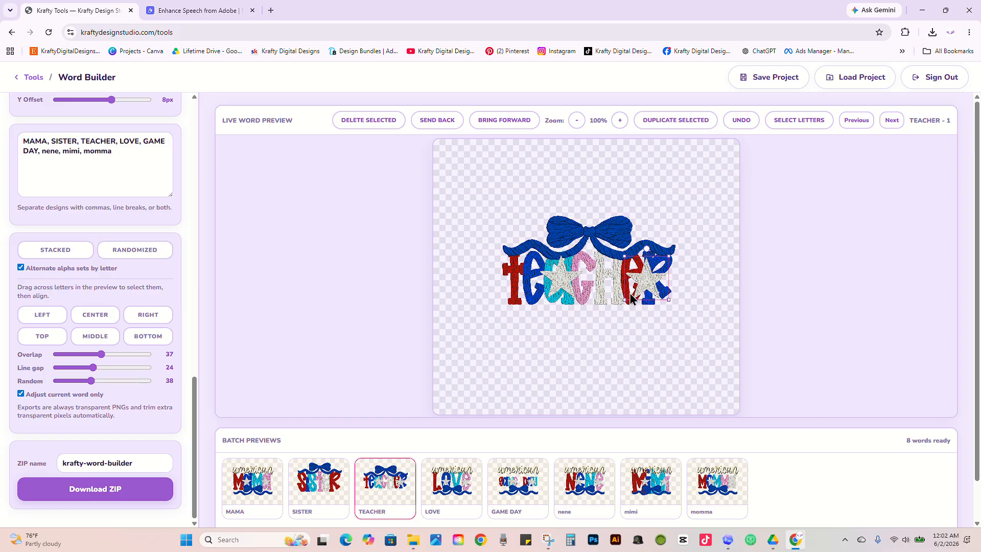
left_click_drag(630, 295, 663, 277)
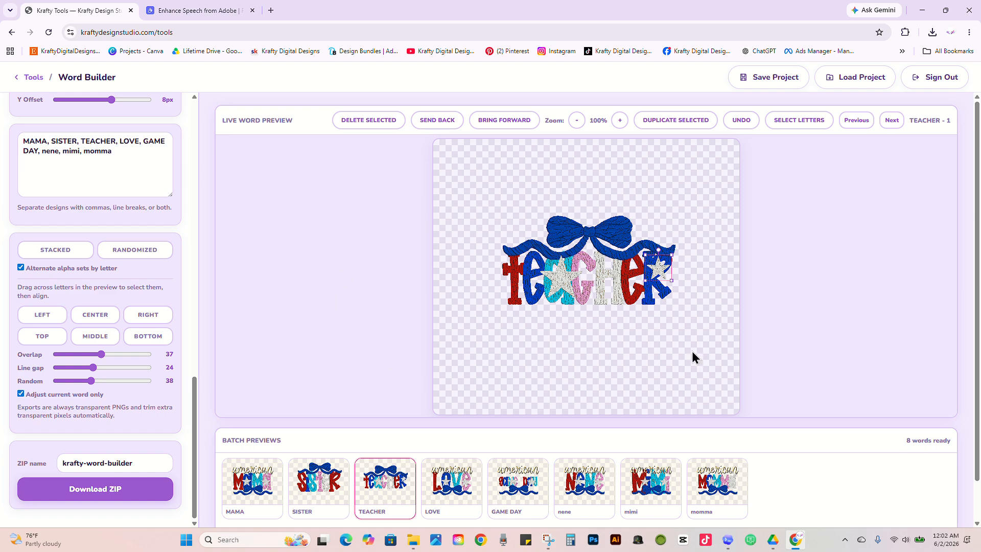
left_click(566, 277)
left_click_drag(584, 300, 560, 278)
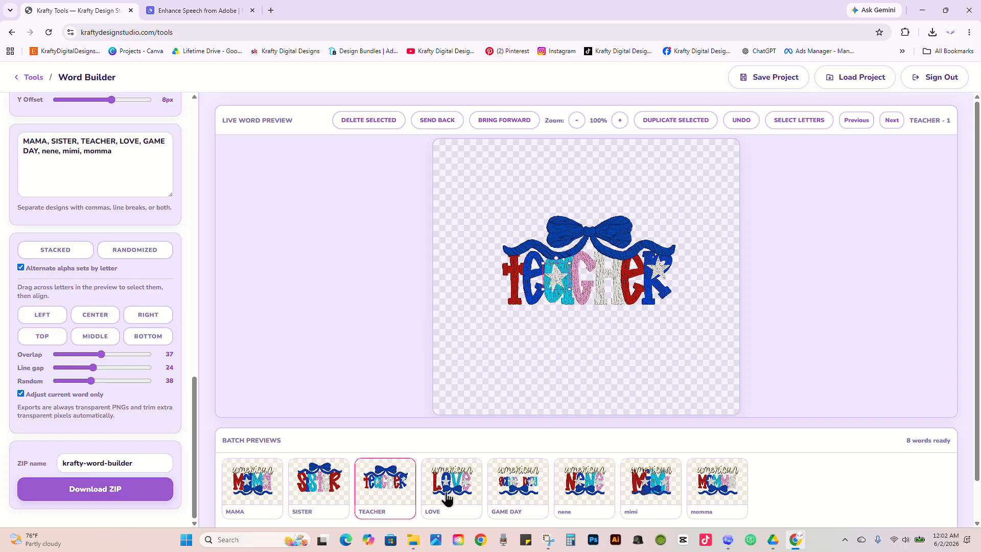
left_click_drag(194, 389, 186, 102)
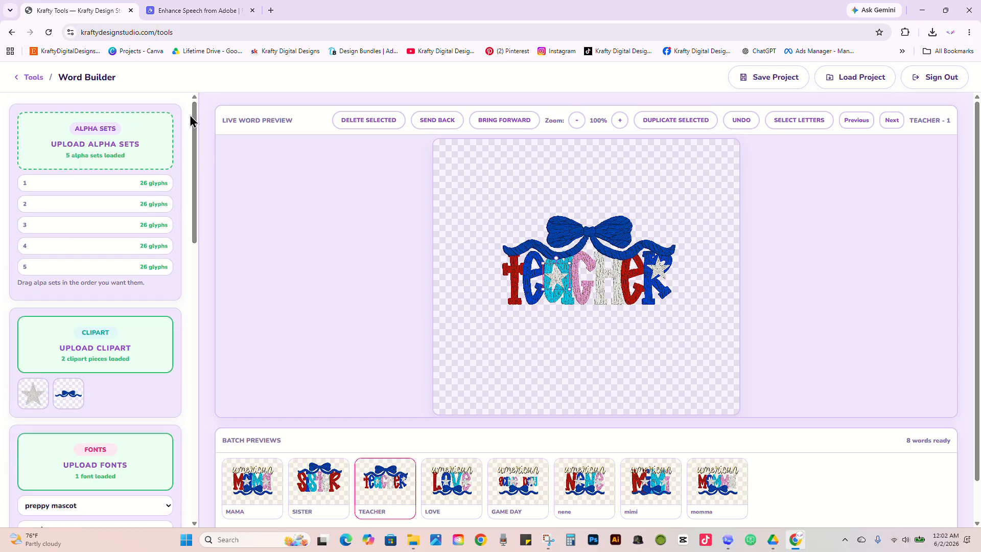
scroll(196, 171, "down", 3)
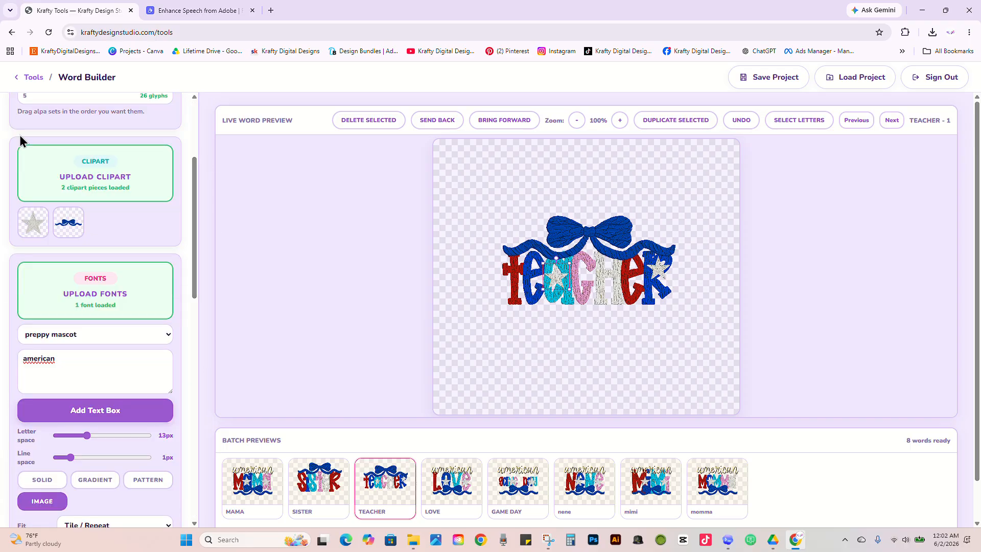
left_click_drag(199, 170, 207, 414)
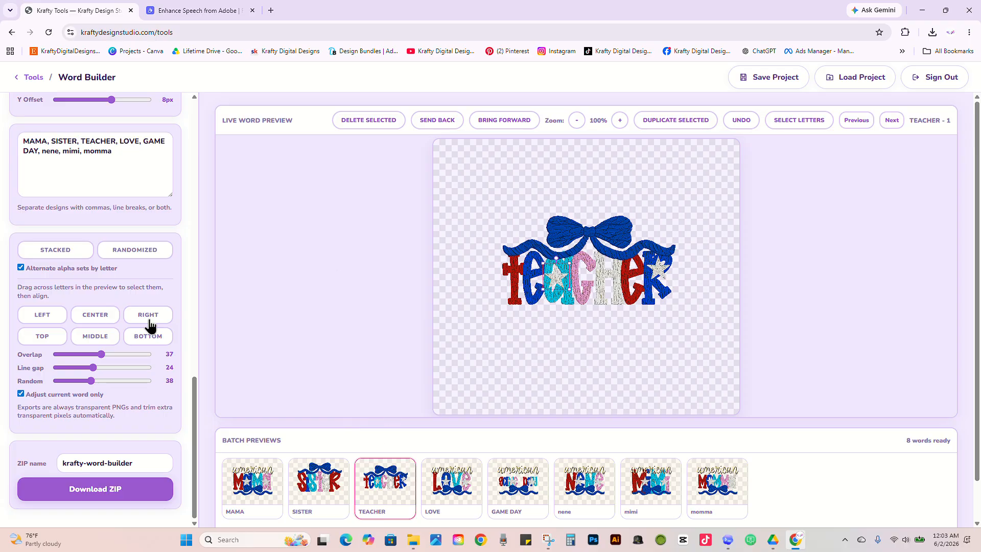
Step: Arrange the TEACHER letters in the stacked layout, then shrink the bow and place it on top of the upper row
left_click(67, 253)
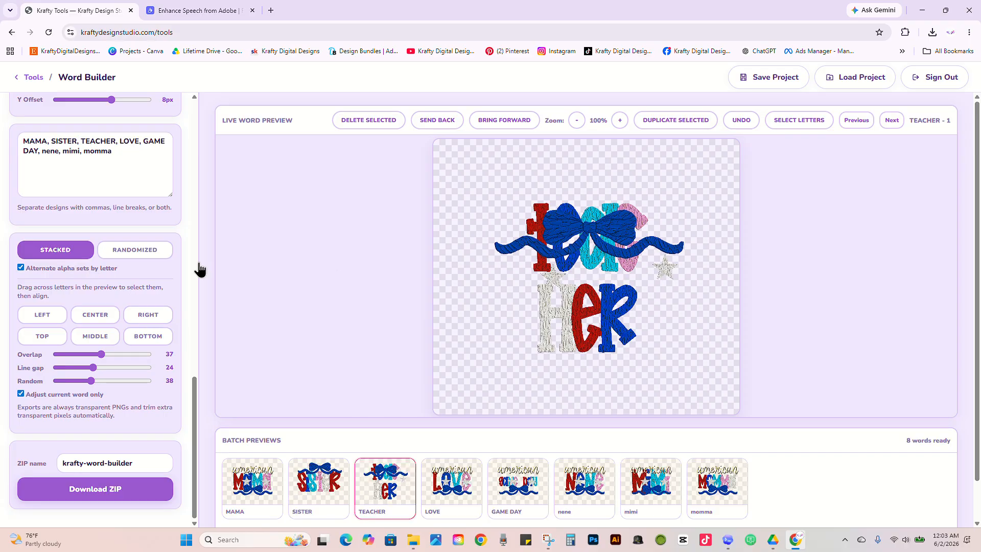
left_click(609, 233)
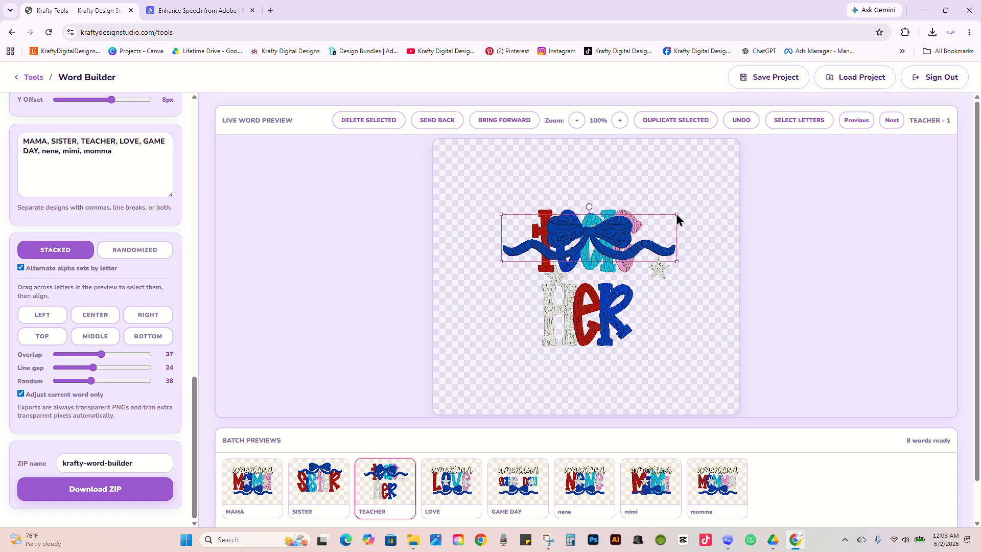
left_click_drag(677, 214, 631, 196)
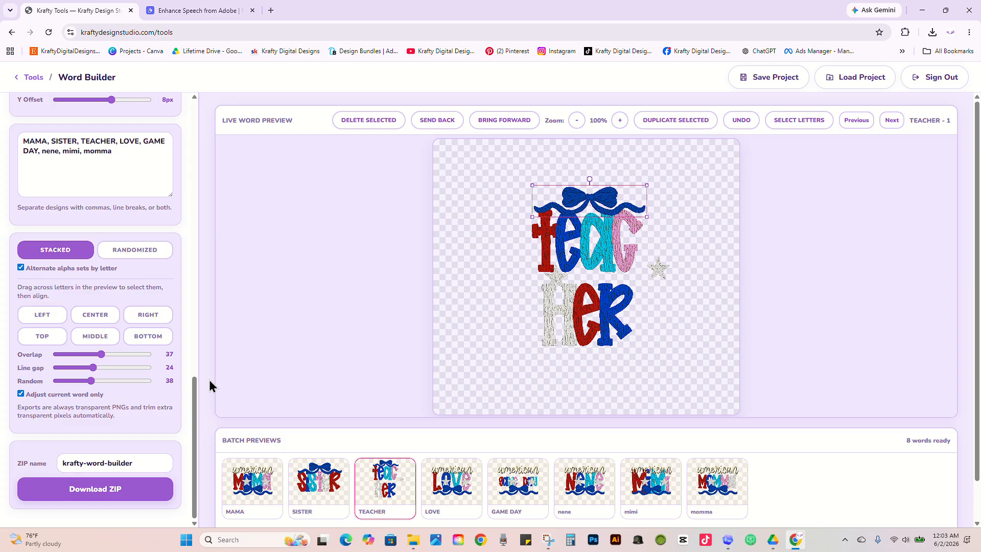
Step: Set the TEACHER design's line gap to -26, reposition its stars on the first E and the R, and lower the bow onto the letters
left_click_drag(96, 372, 82, 384)
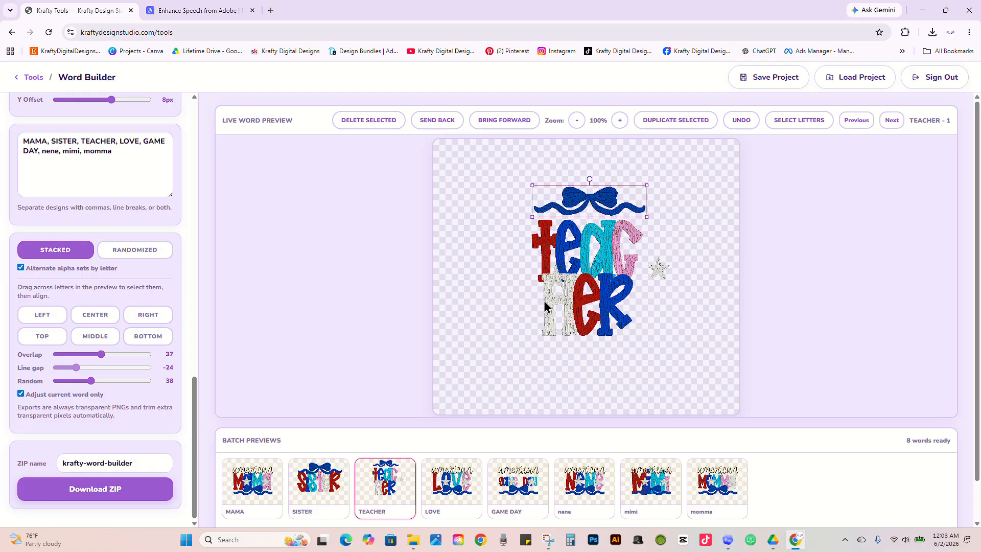
left_click_drag(610, 289, 574, 244)
left_click(659, 275)
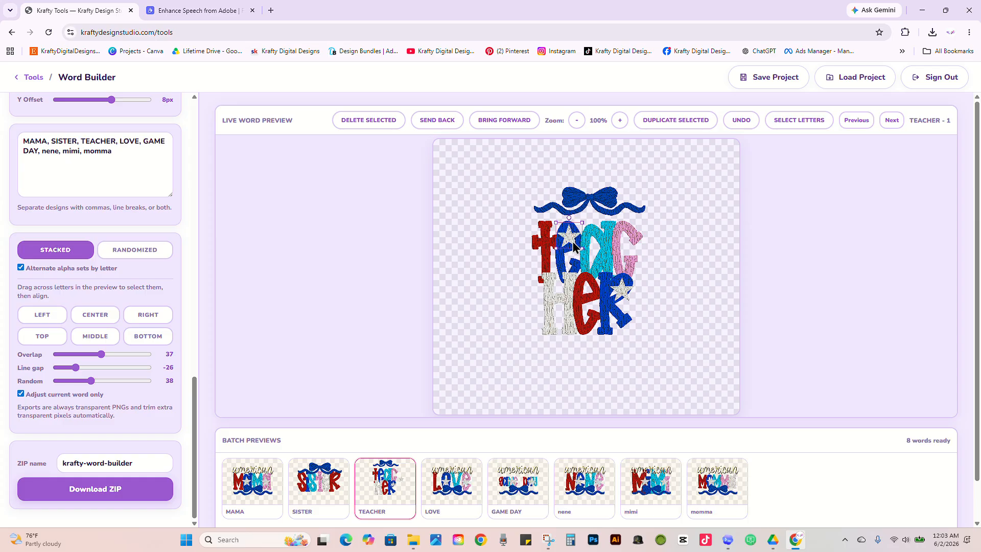
left_click(609, 203)
left_click_drag(607, 203, 605, 210)
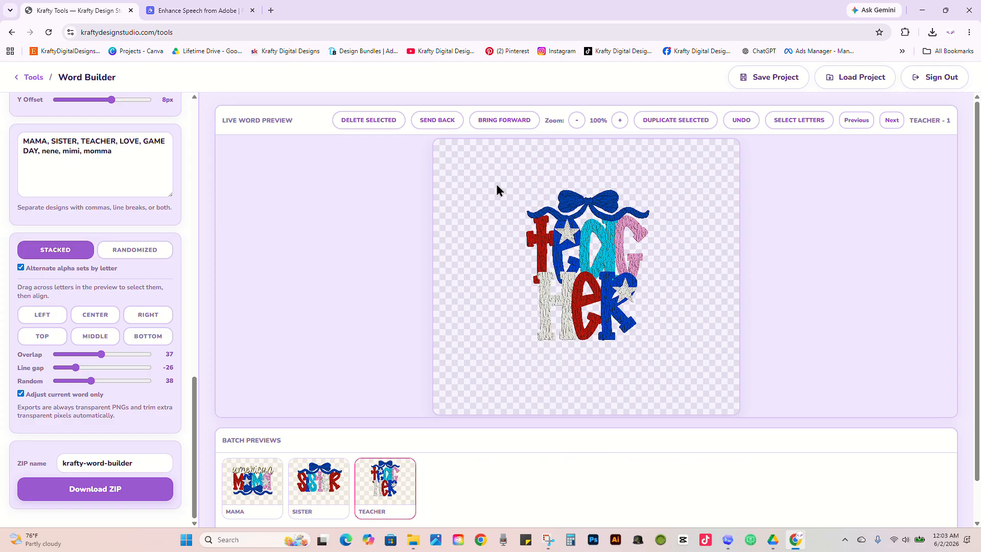
Step: Try to enlarge all the TEACHER letters together, then undo the resize
left_click_drag(495, 185, 670, 369)
left_click(500, 294)
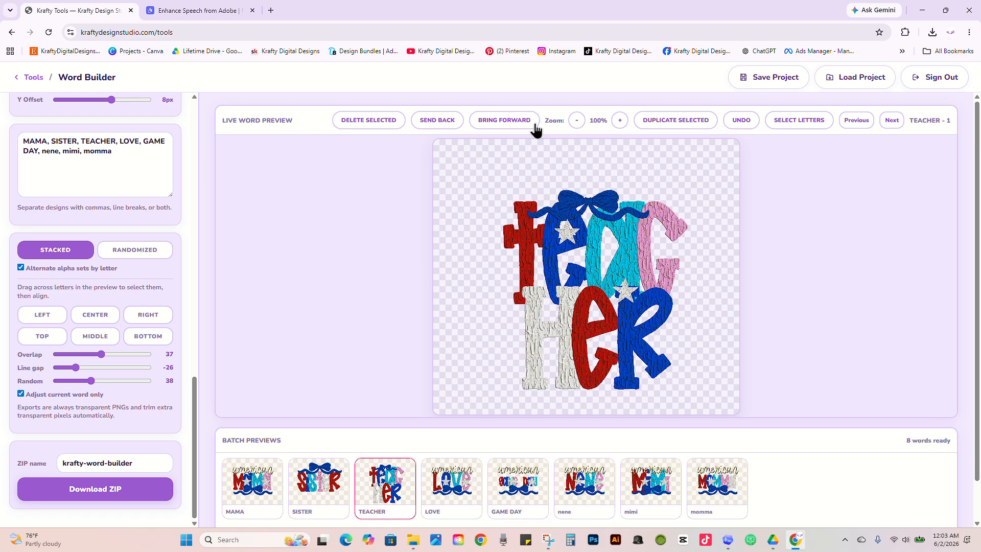
left_click(741, 120)
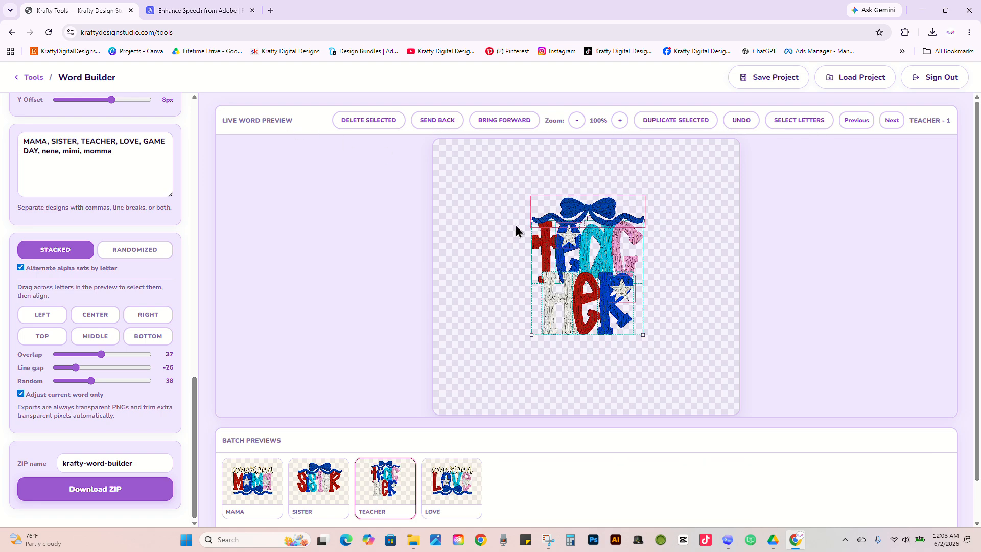
Step: Select all the TEACHER letters as a group and enlarge them slightly beneath the bow
left_click(596, 210)
left_click(630, 179)
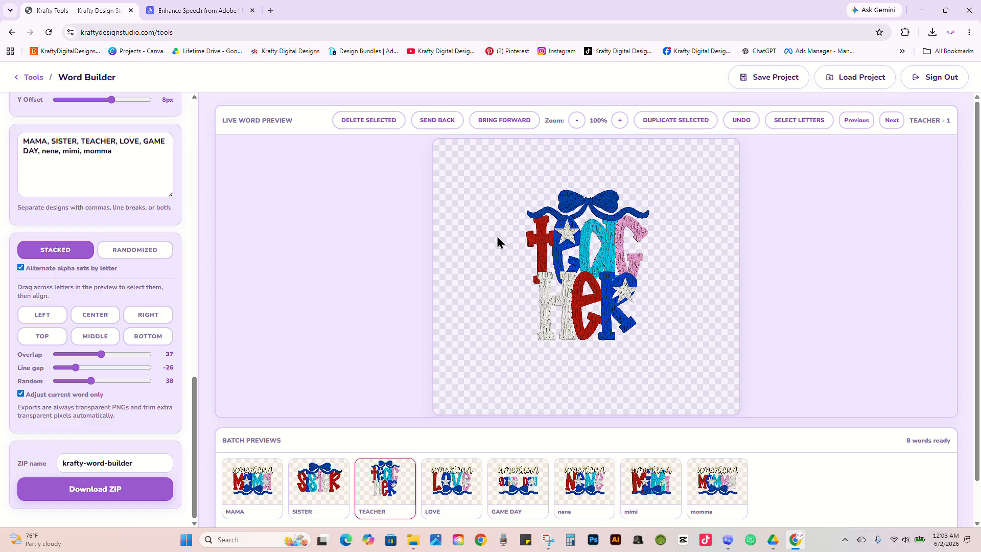
left_click_drag(492, 241, 606, 254)
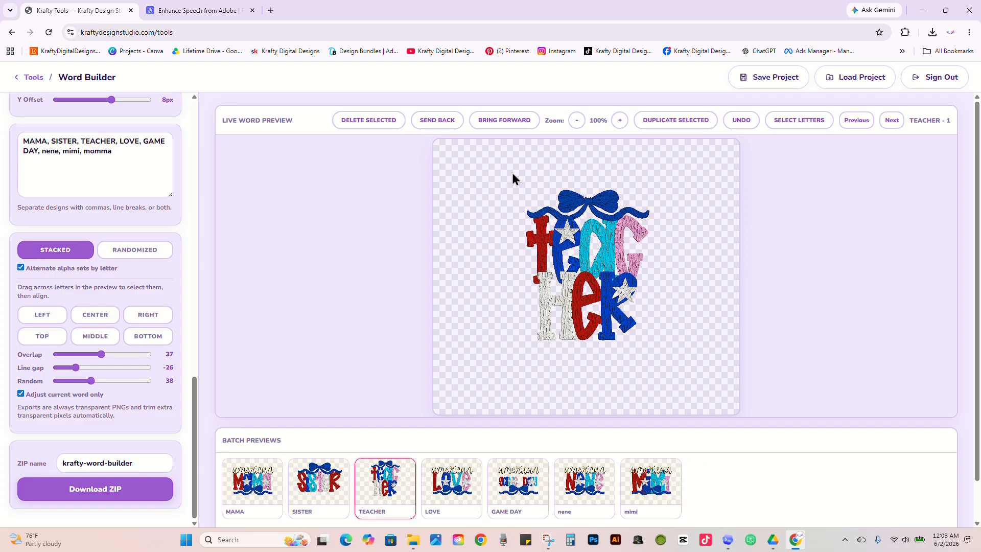
left_click_drag(512, 172, 675, 335)
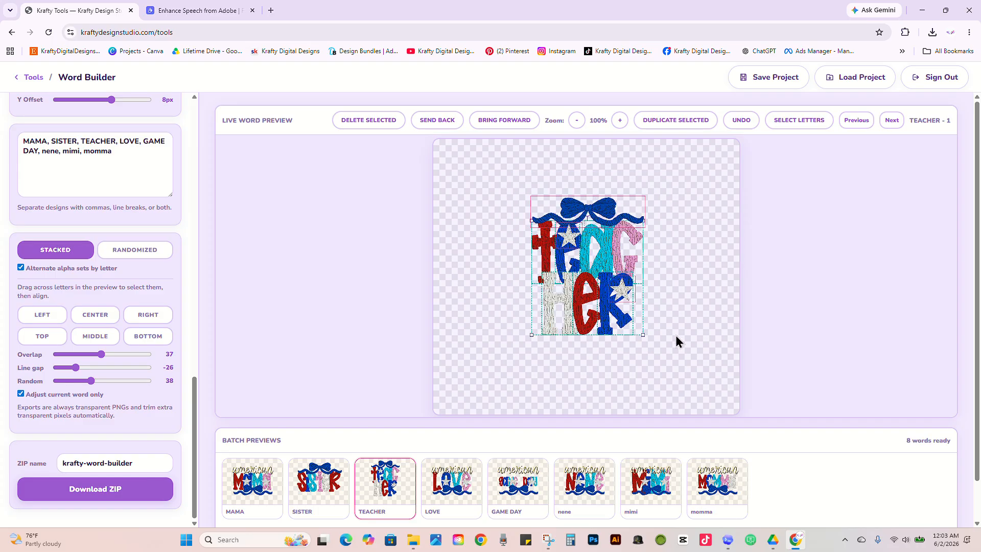
left_click(645, 196)
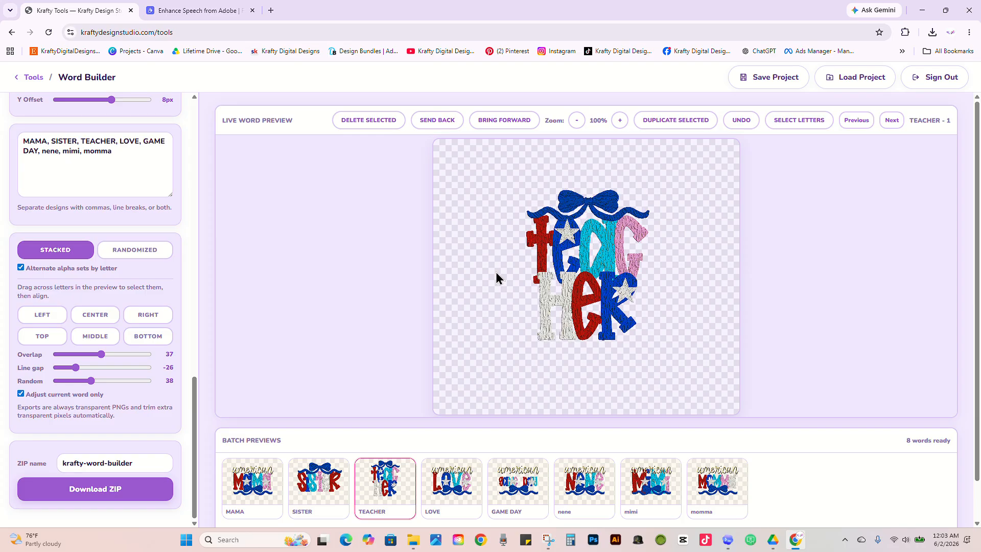
left_click_drag(513, 228, 696, 363)
mouse_move(646, 337)
left_mouse_down()
mouse_move(662, 342)
mouse_move(657, 329)
left_mouse_up()
left_click(461, 264)
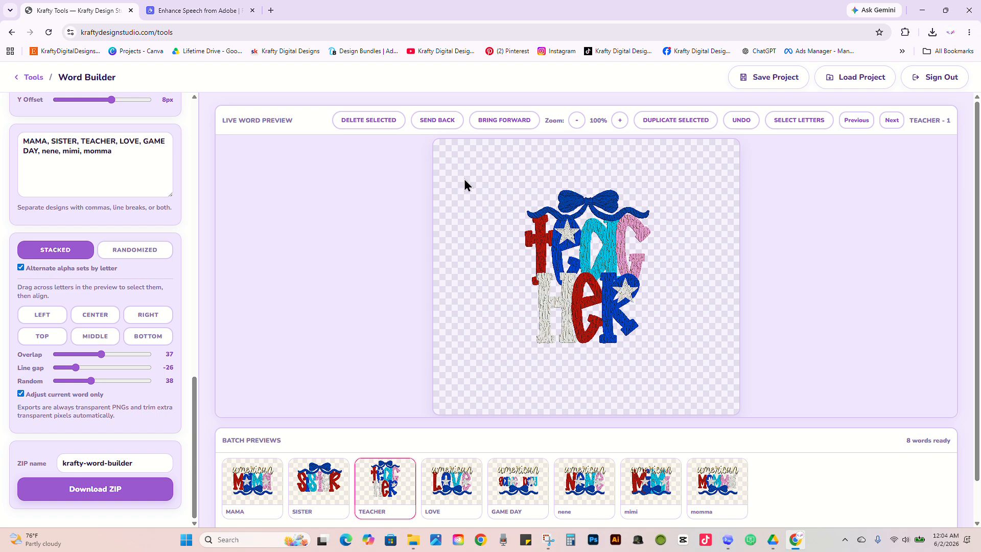
Step: Try the randomized layout on the TEACHER letters, then turn it off again
left_click_drag(511, 179, 695, 380)
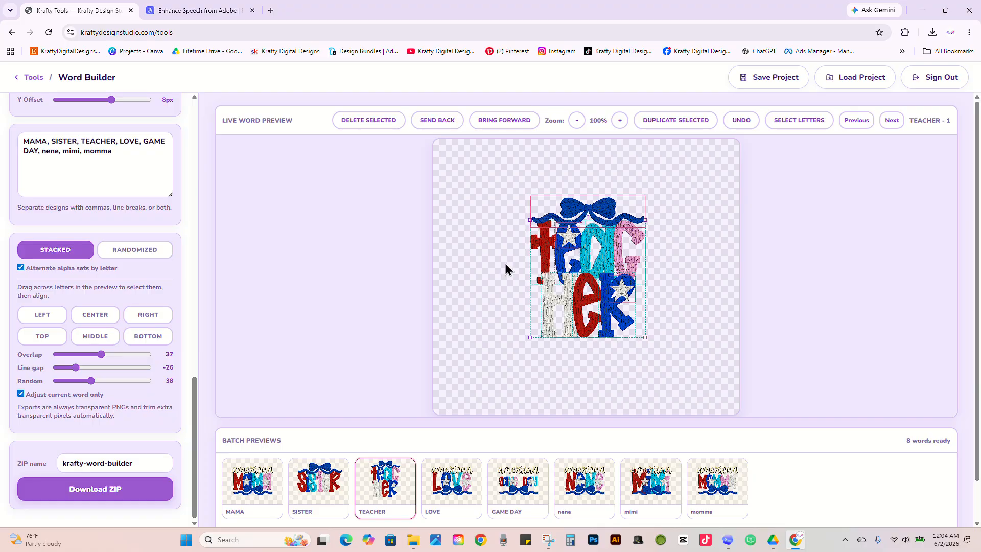
left_click(480, 373)
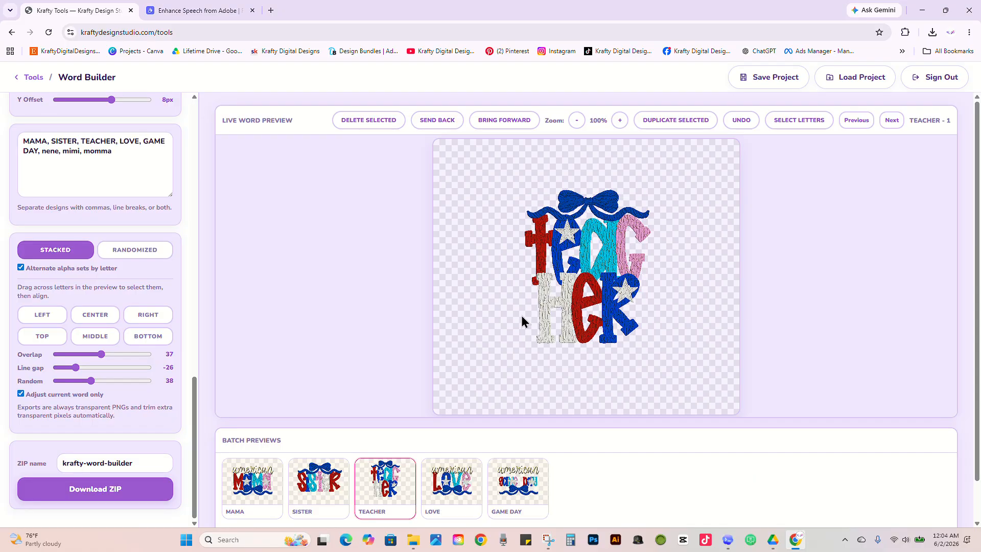
left_click(126, 257)
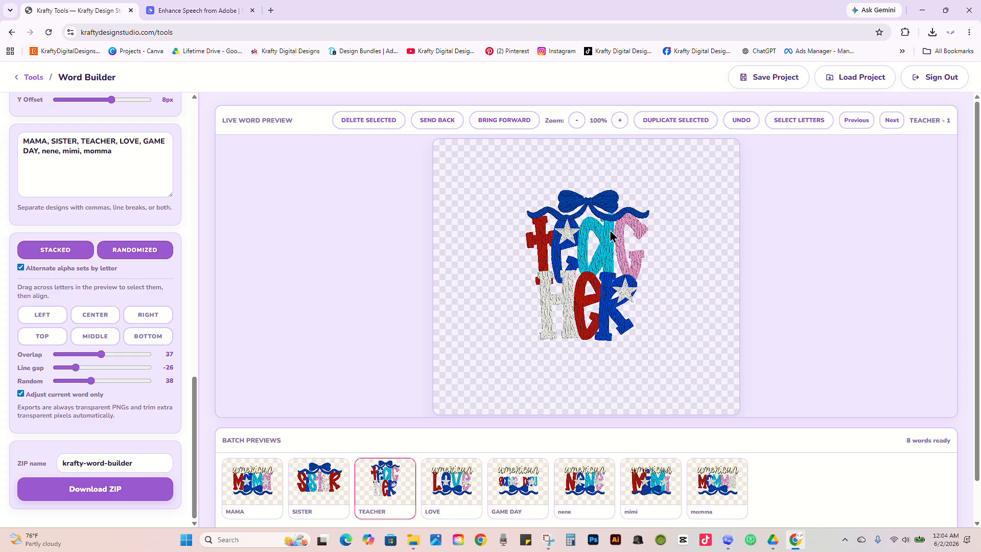
left_click(149, 250)
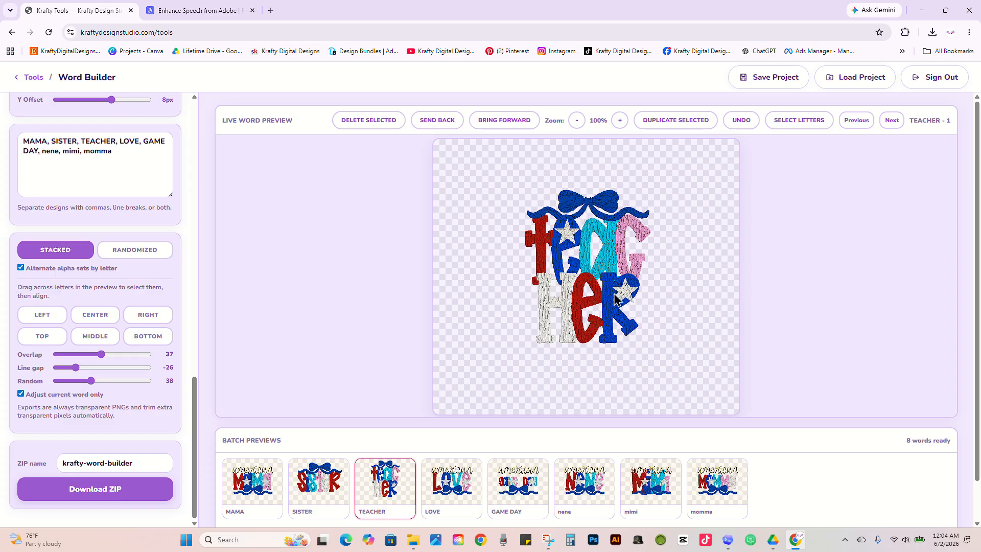
Step: Save the project as a downloadable project file named america
left_click(765, 84)
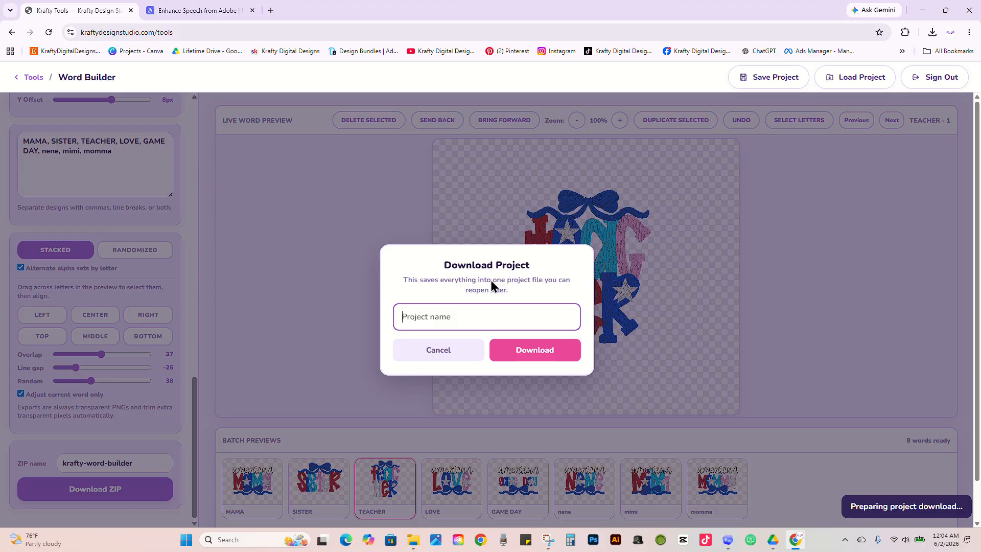
type("america")
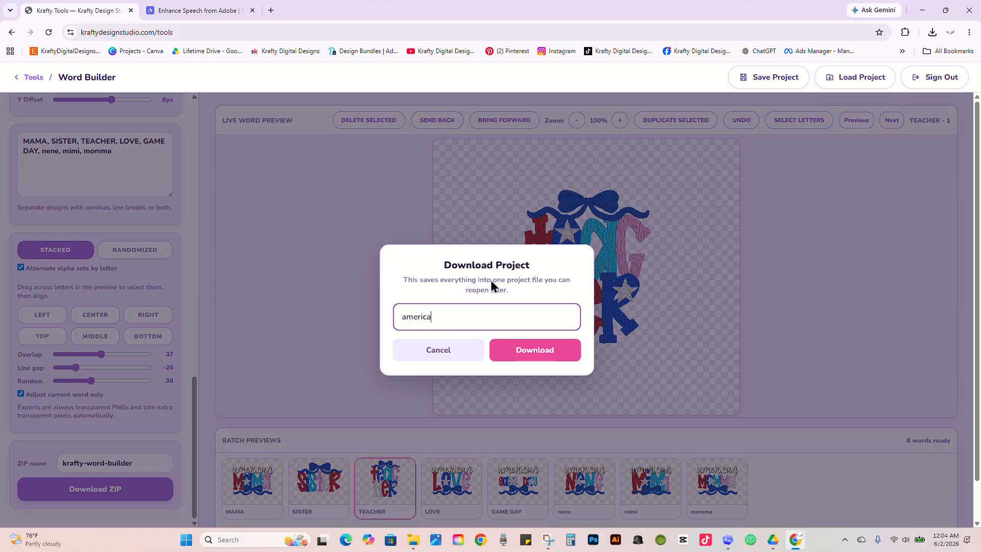
left_click(534, 357)
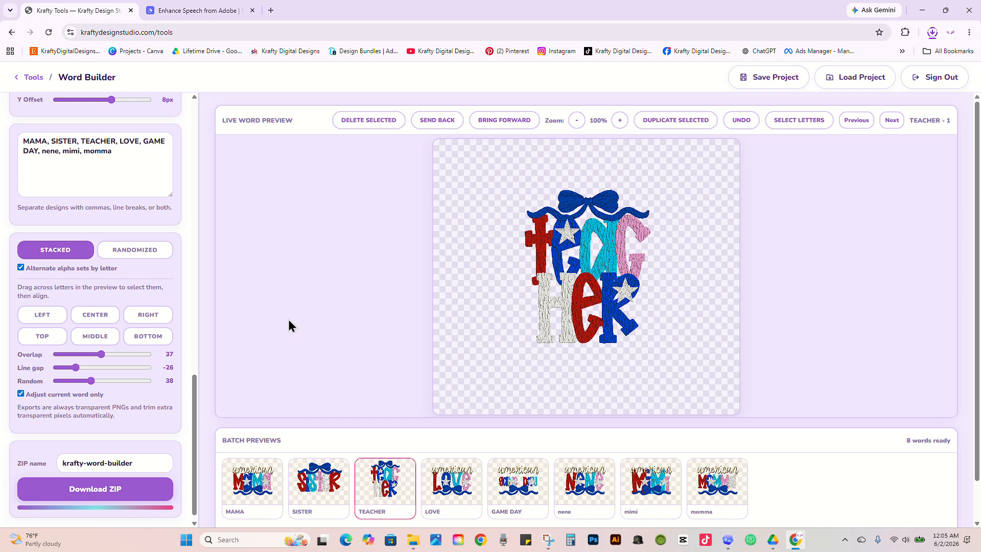
Step: Switch to File Explorer and extract krafty-word-builder.zip in the Downloads folder
left_click(414, 541)
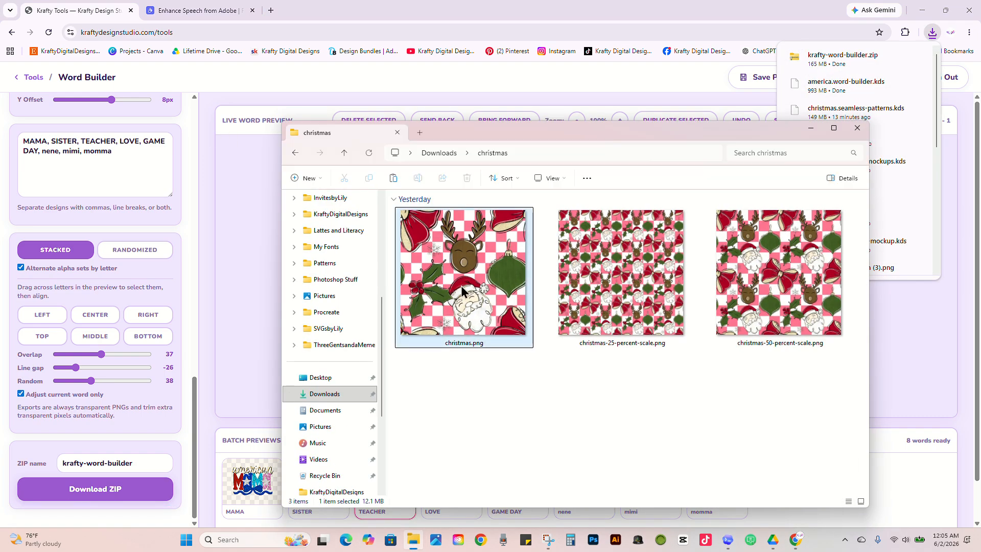
left_click(439, 154)
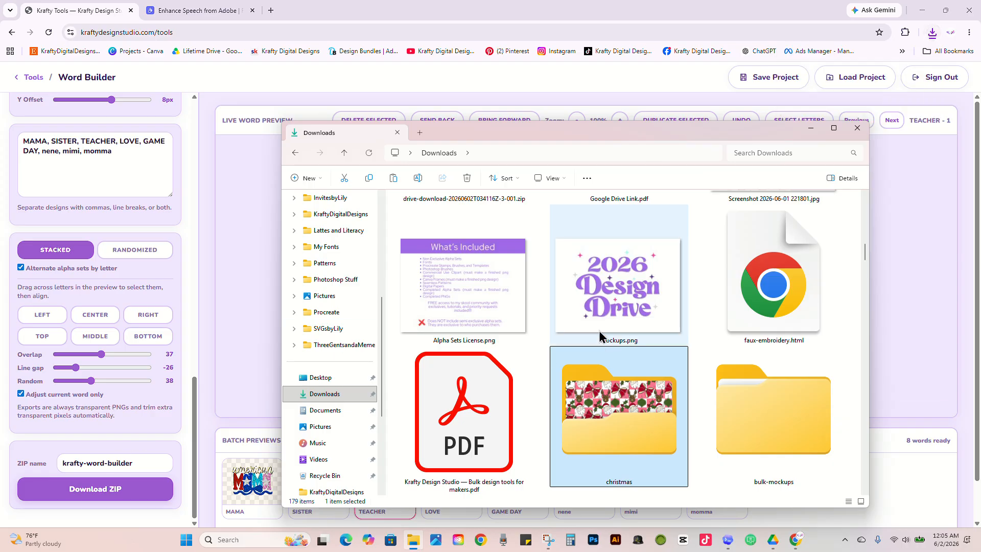
scroll(750, 406, "up", 5)
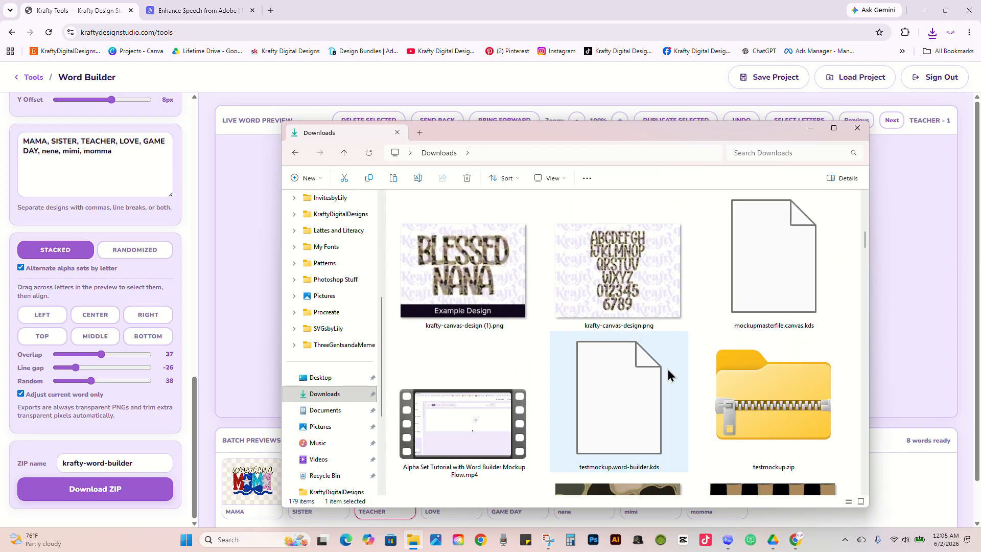
scroll(667, 369, "up", 5)
left_click(504, 274)
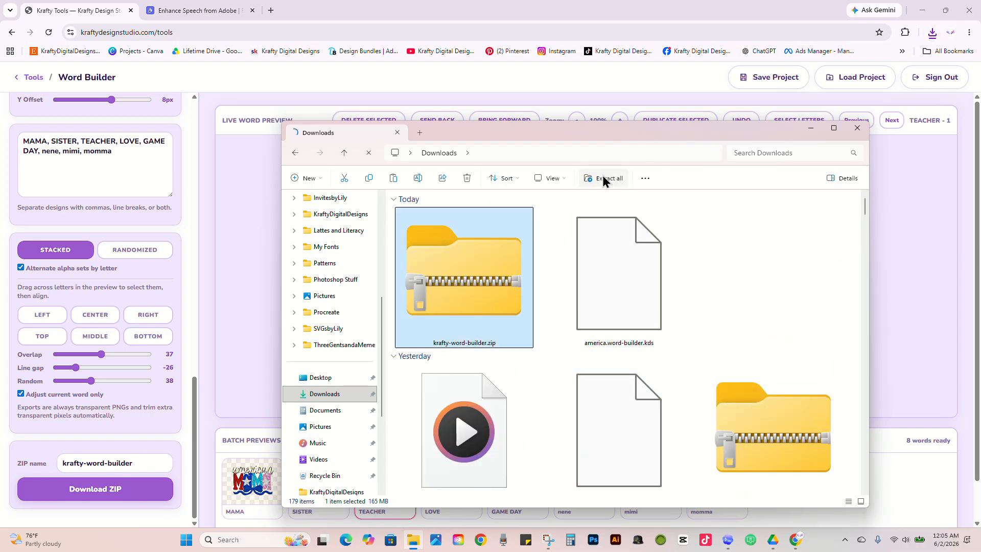
left_click(603, 180)
left_click(581, 367)
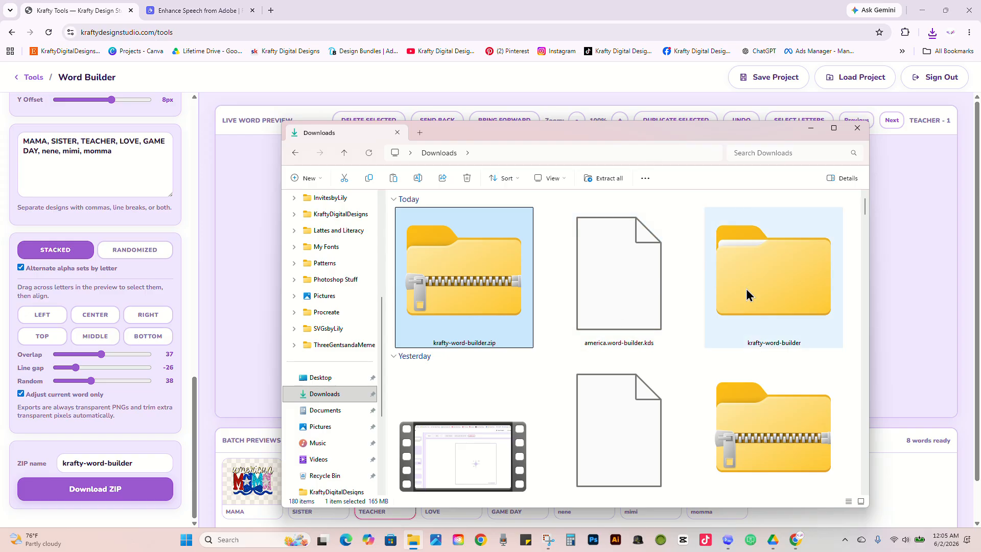
Step: Open the extracted krafty-word-builder folder down to alternating-alpha and look through all the exported PNG designs
double_click(748, 289)
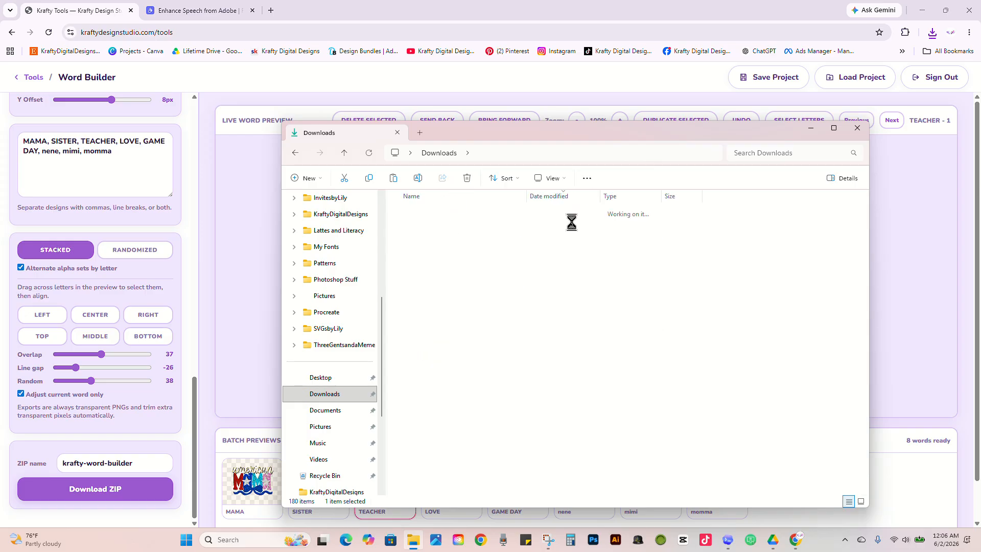
double_click(441, 225)
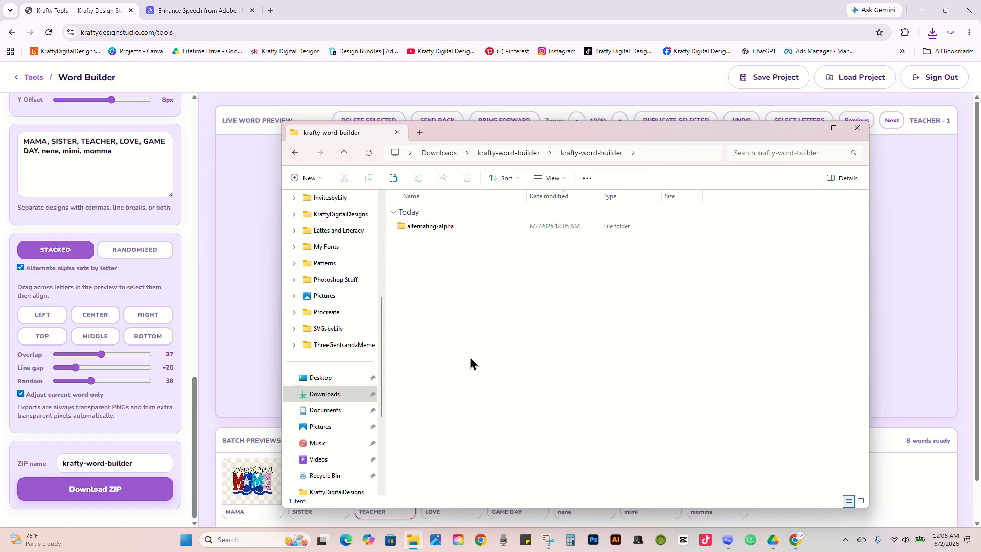
double_click(457, 228)
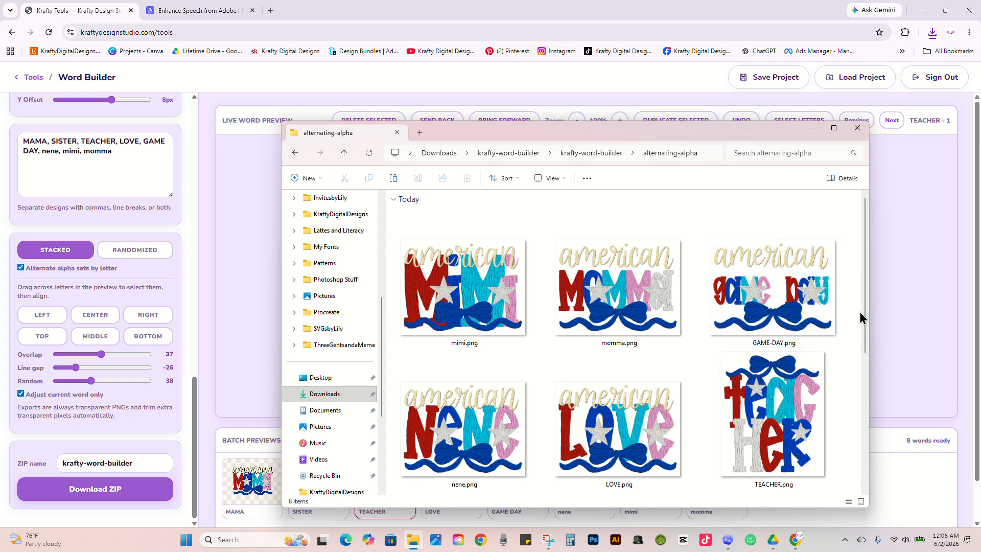
left_click_drag(865, 300, 821, 429)
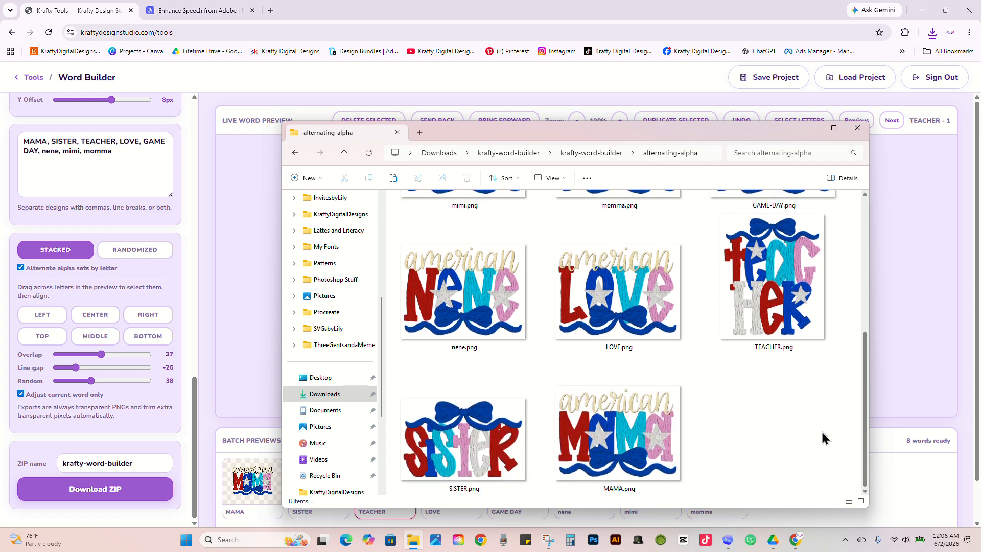
Step: Open SISTER.png in the image viewer and examine its letter texture and edges at 140% zoom
left_click(464, 440)
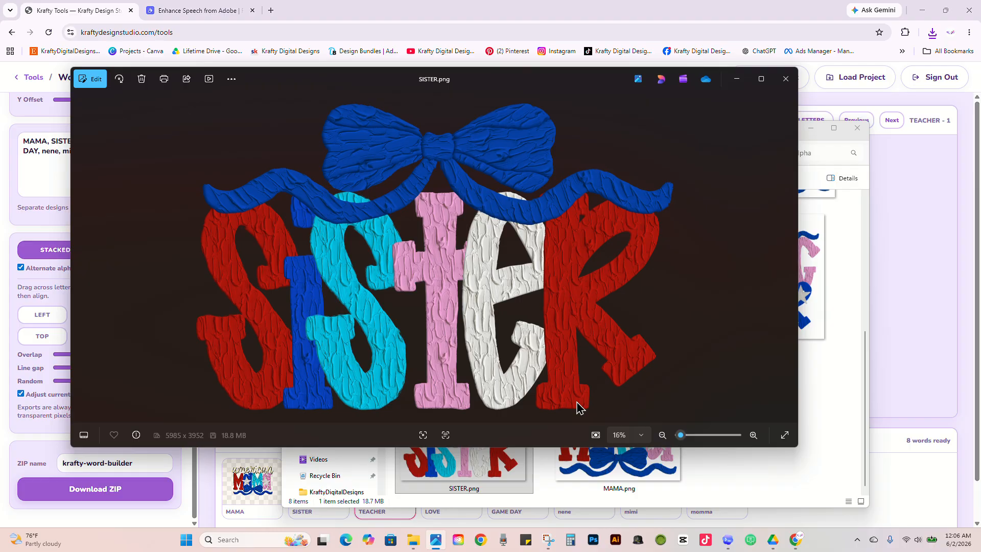
mouse_move(687, 440)
left_mouse_down()
mouse_move(695, 439)
mouse_move(682, 437)
left_mouse_up()
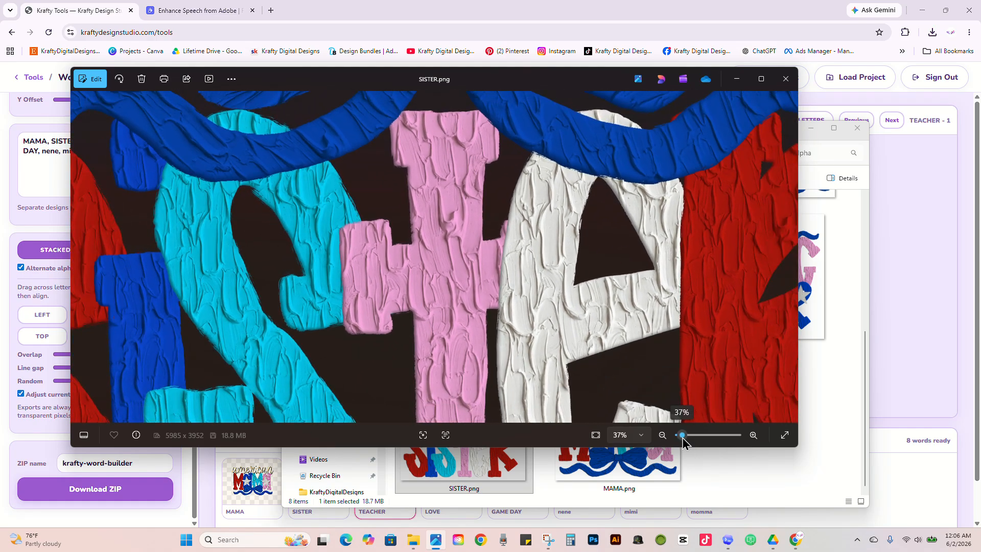
left_click_drag(687, 382, 524, 375)
left_click_drag(679, 322, 613, 348)
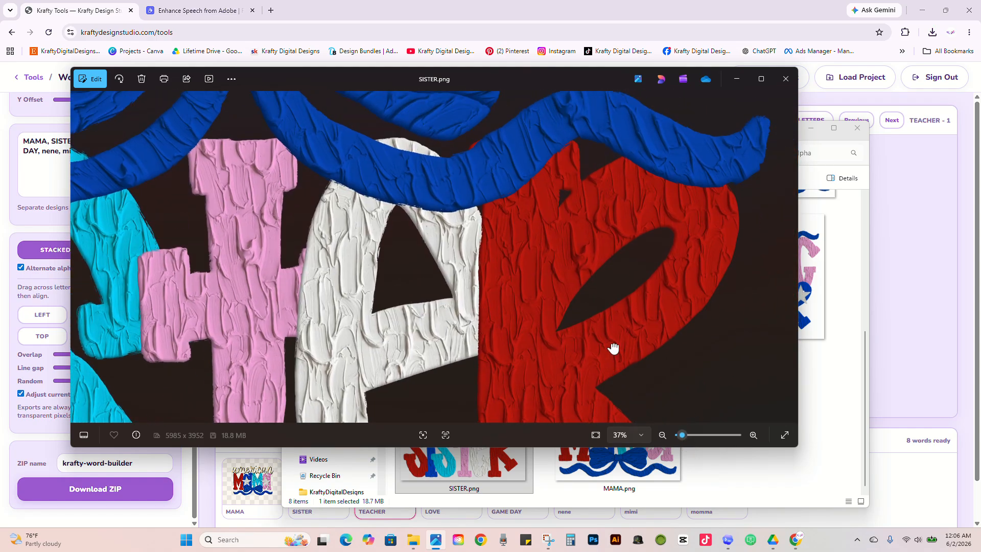
left_click_drag(625, 408, 630, 383)
left_click(754, 436)
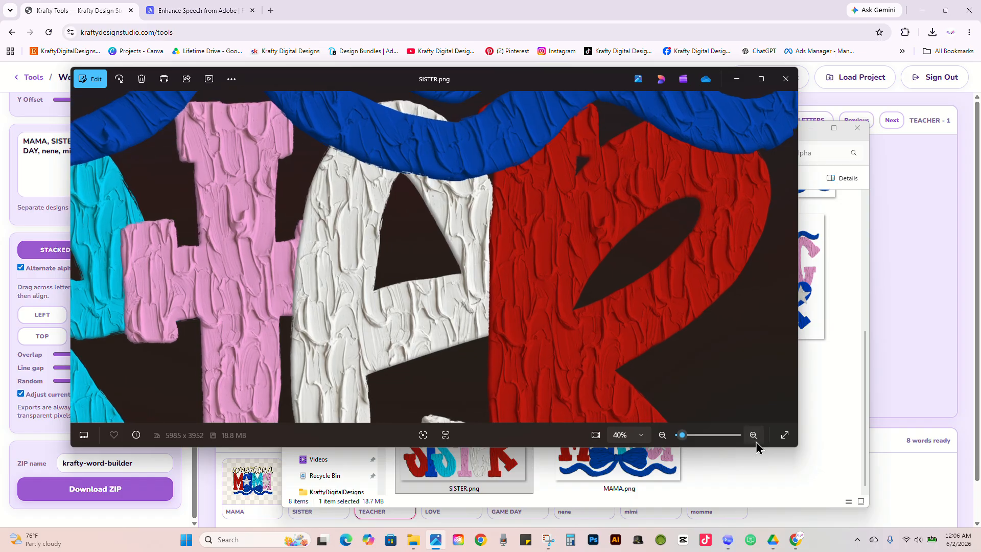
left_click(755, 436)
left_click(754, 436)
left_click(754, 436)
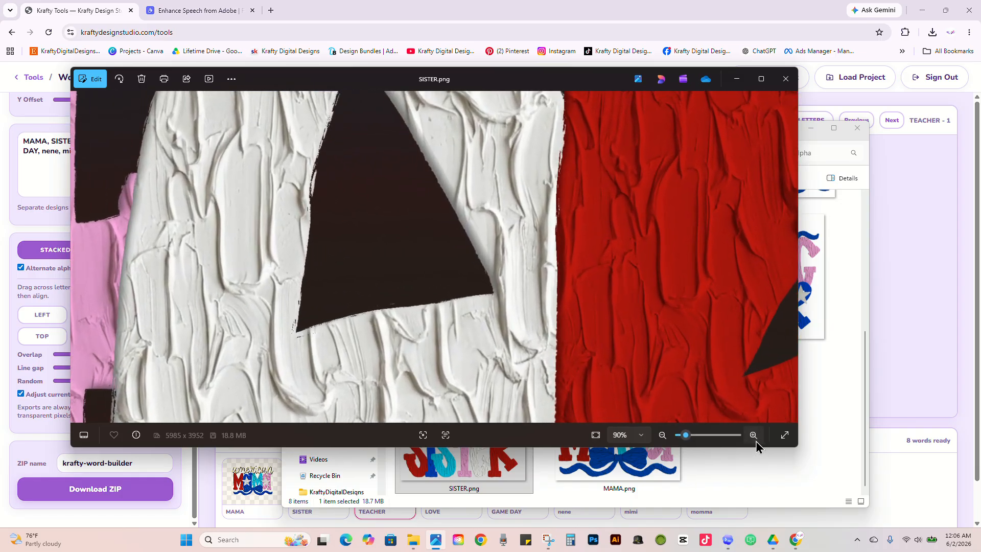
left_click(754, 436)
left_click(755, 436)
left_click(754, 435)
left_click(754, 435)
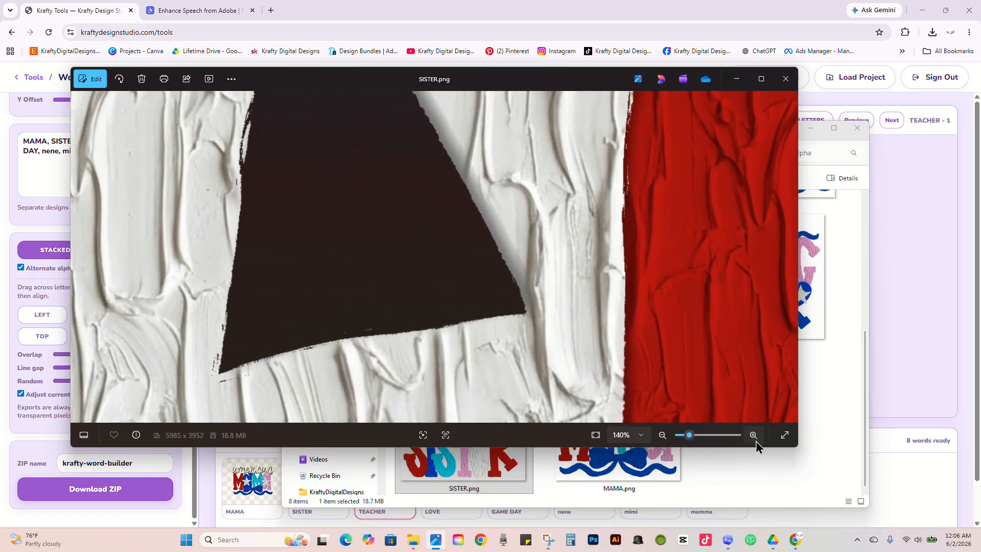
Step: Zoom SISTER.png back out to 10% to view the whole design
left_click(667, 440)
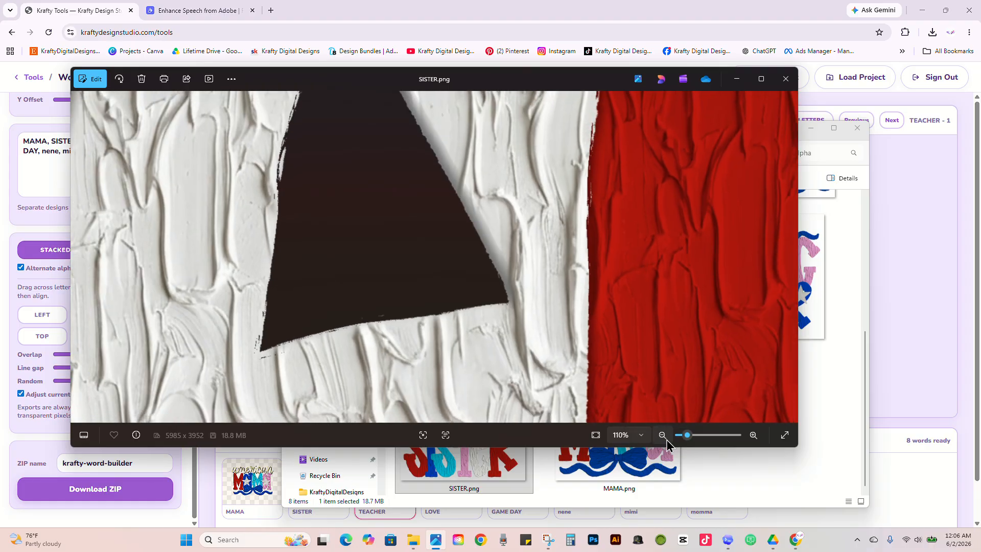
left_click(666, 439)
left_click(666, 440)
left_click(667, 439)
left_click(667, 439)
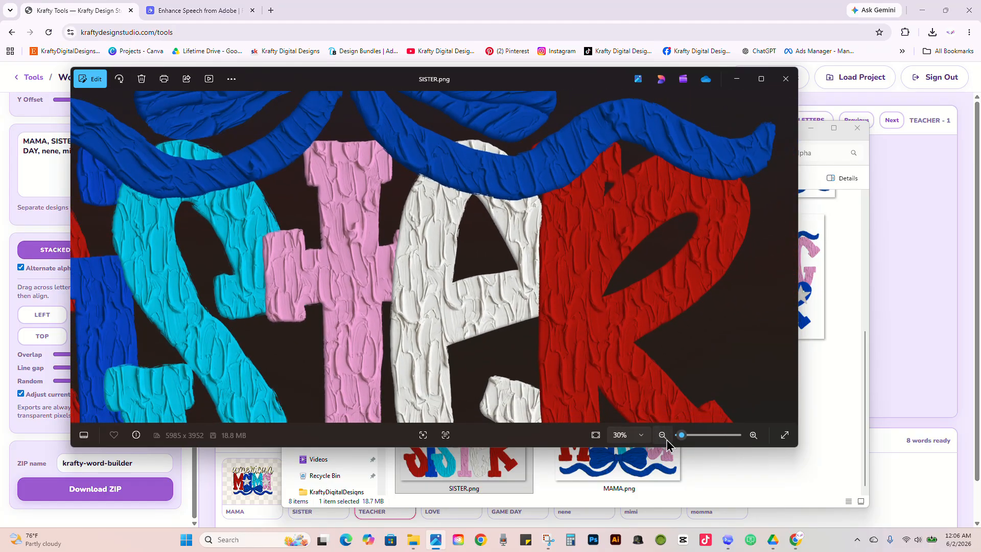
left_click(666, 439)
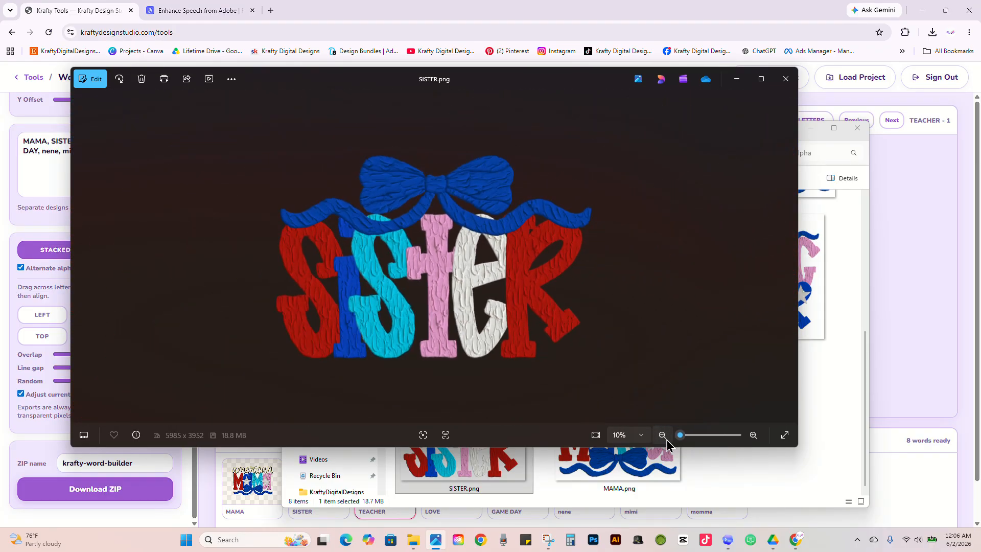
Step: Check SISTER.png once more at 20% zoom, close it and minimize File Explorer to return to Word Builder
left_click(753, 435)
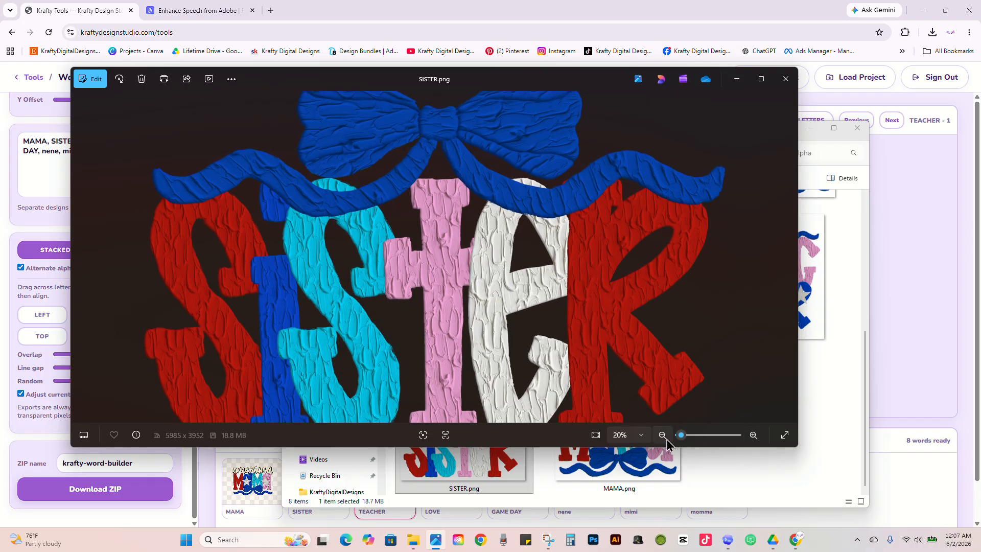
left_click(667, 439)
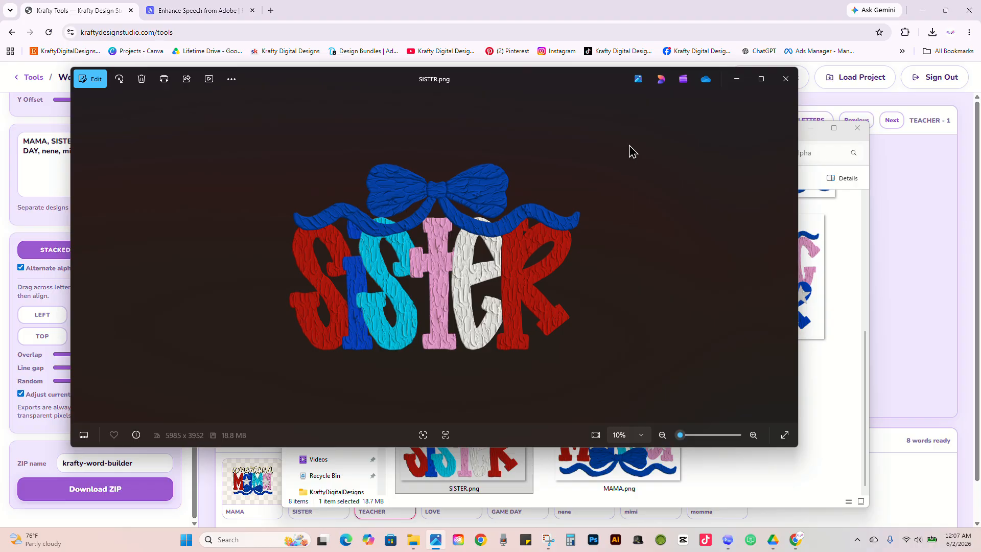
left_click(786, 79)
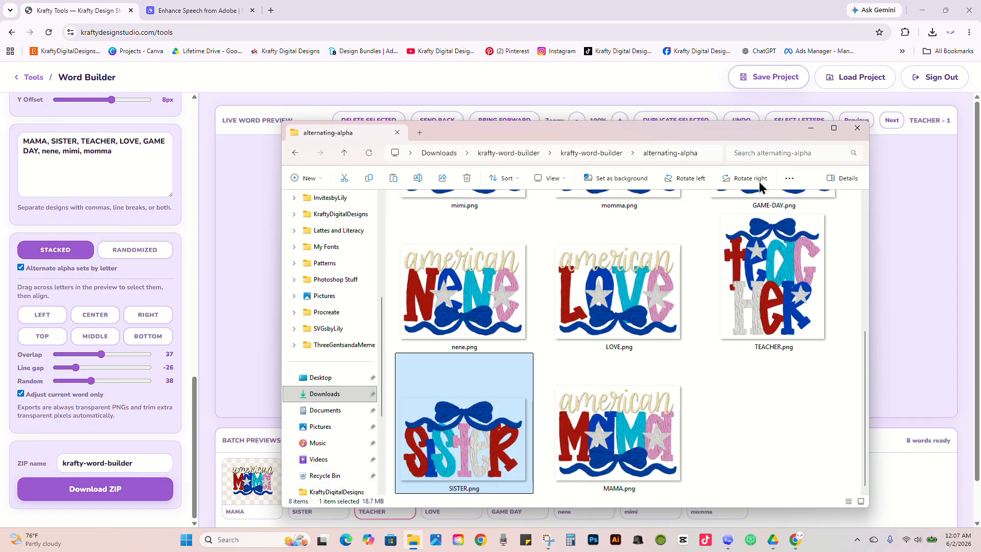
left_click(807, 135)
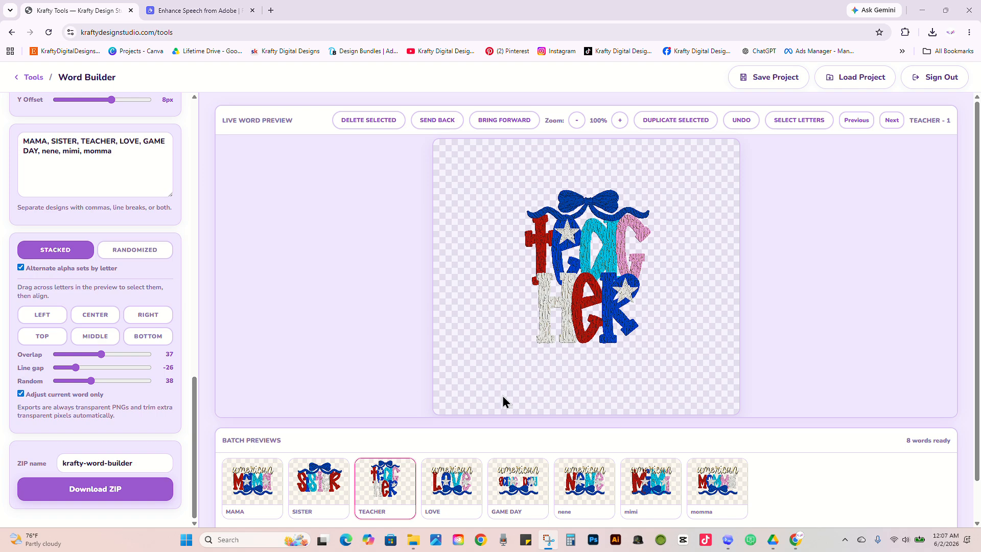
Step: Clear all the words from the Word Builder word list
scroll(136, 175, "up", 2)
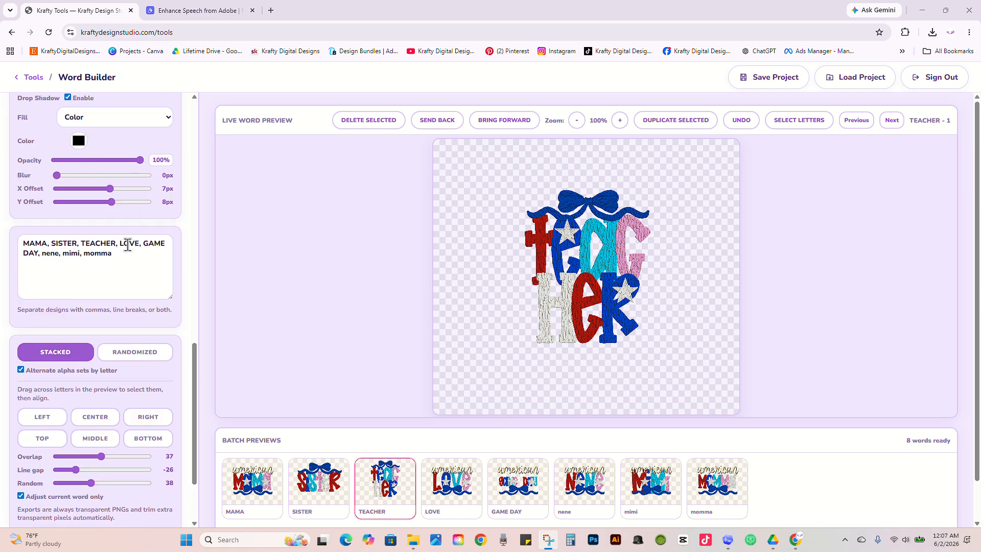
left_click_drag(128, 244, 26, 243)
left_click(119, 262)
left_click_drag(145, 264, 0, 245)
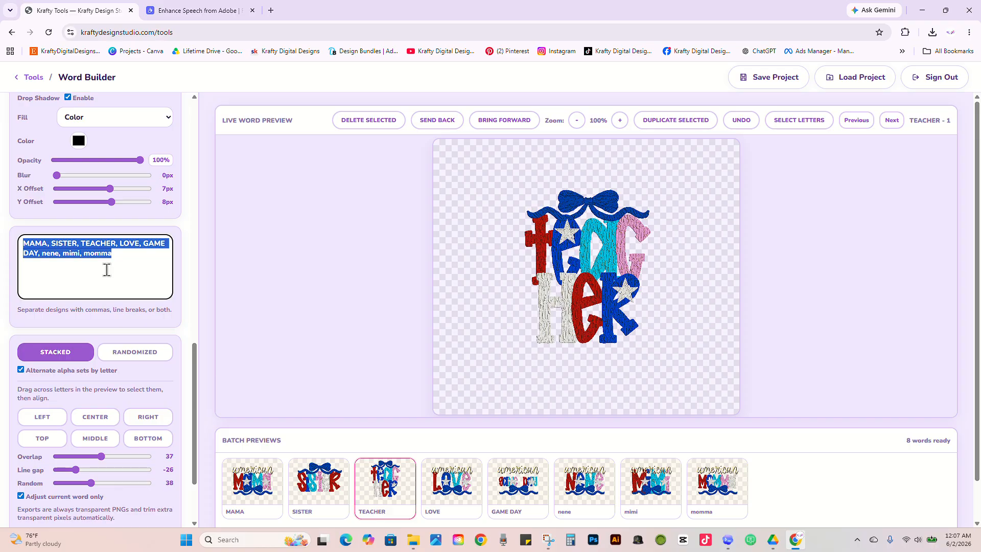
key("BackSpace")
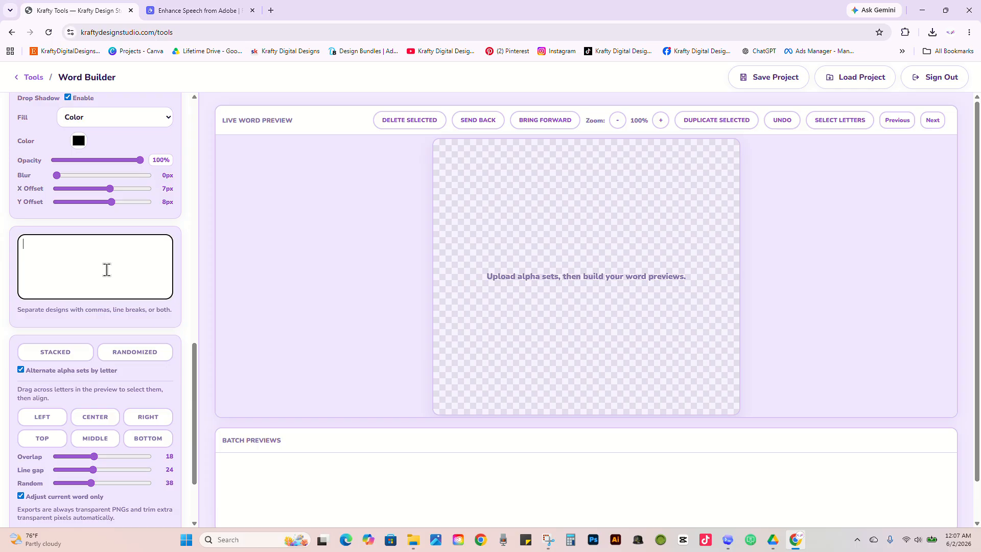
type("4th")
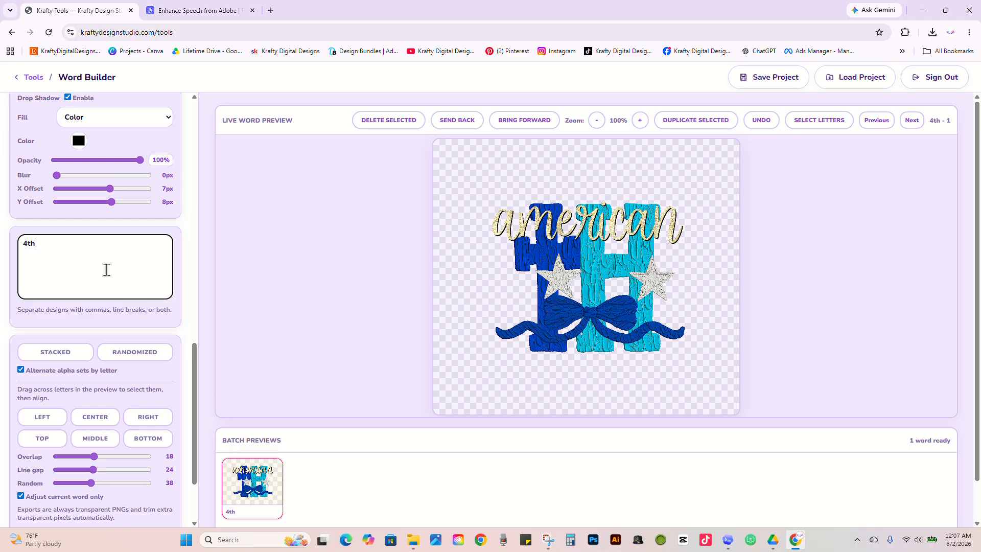
key("BackSpace")
key("BackSpace")
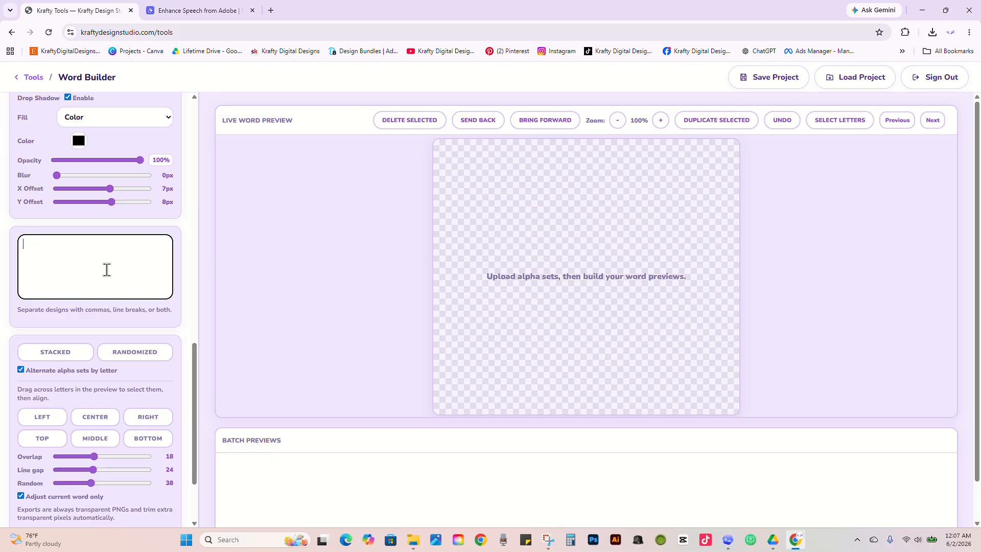
Step: Enter "patriotic" as the word to build and delete the "american" script from its design
type("pa")
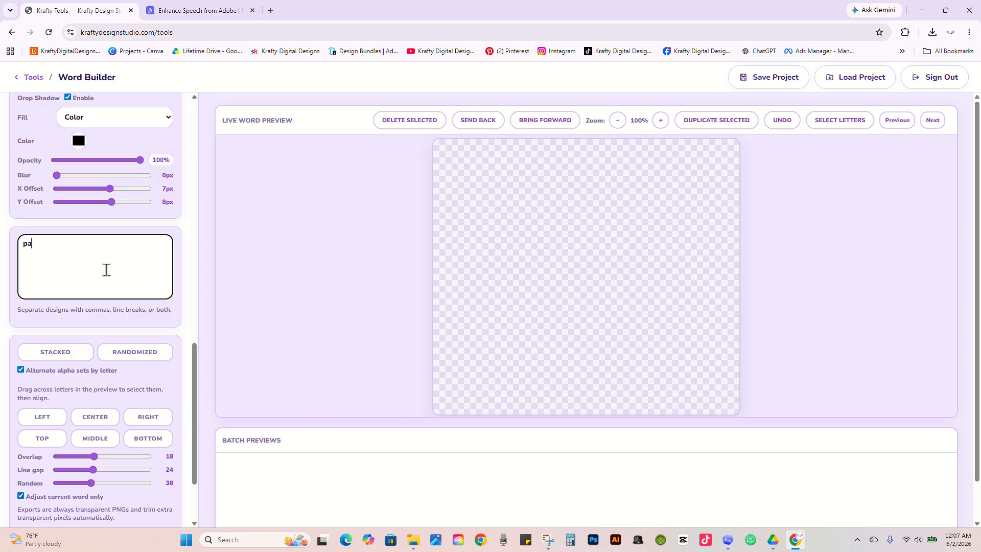
type("trito")
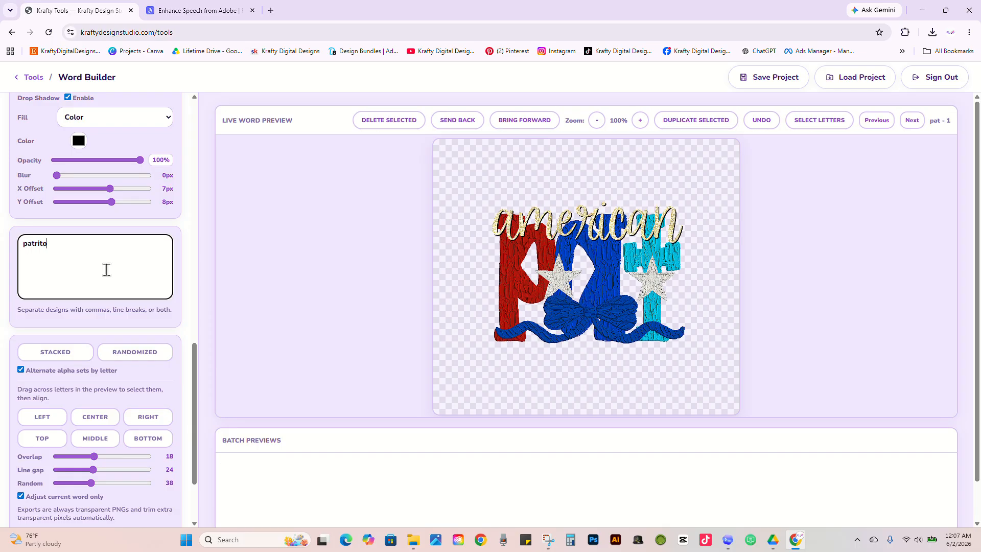
key("BackSpace")
key("BackSpace")
type("otic")
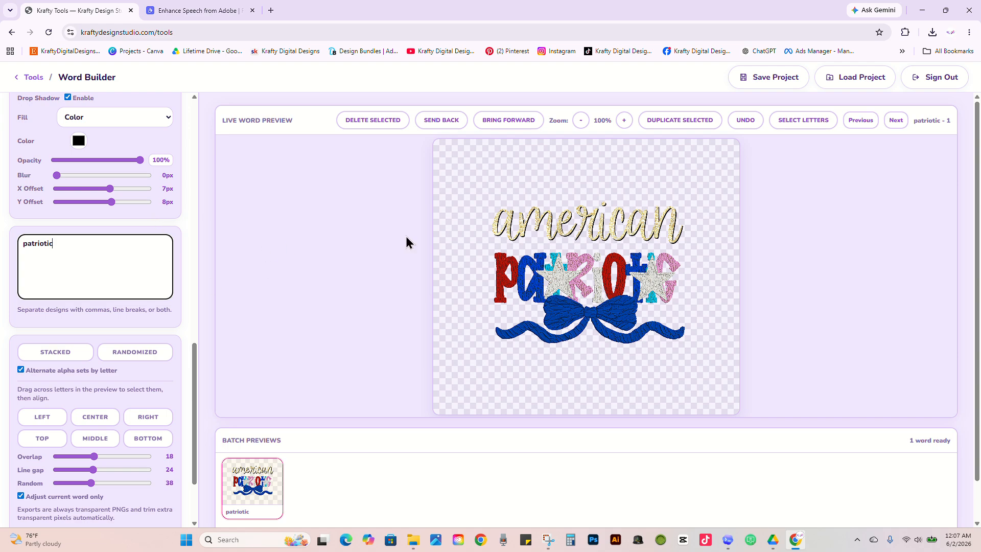
left_click(573, 225)
left_click(381, 122)
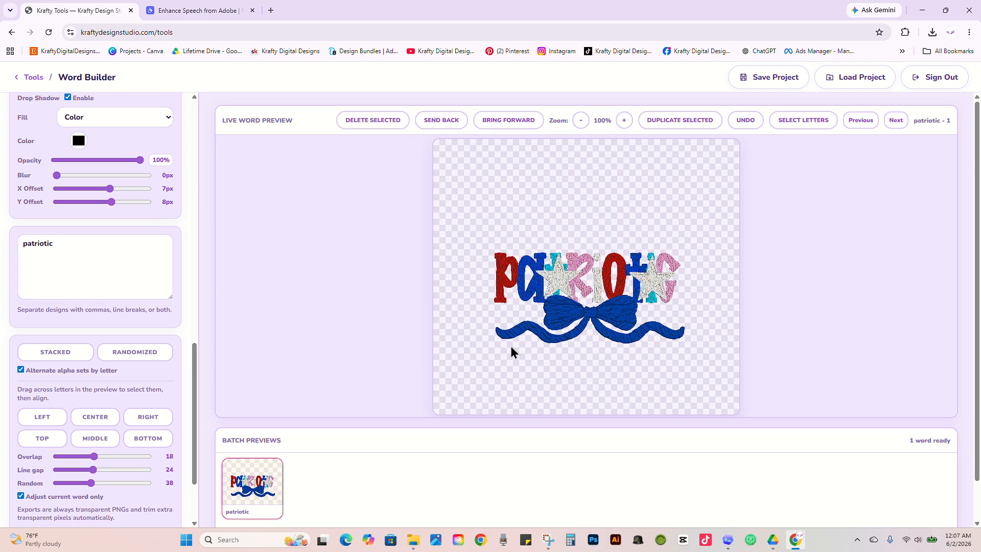
left_click(559, 286)
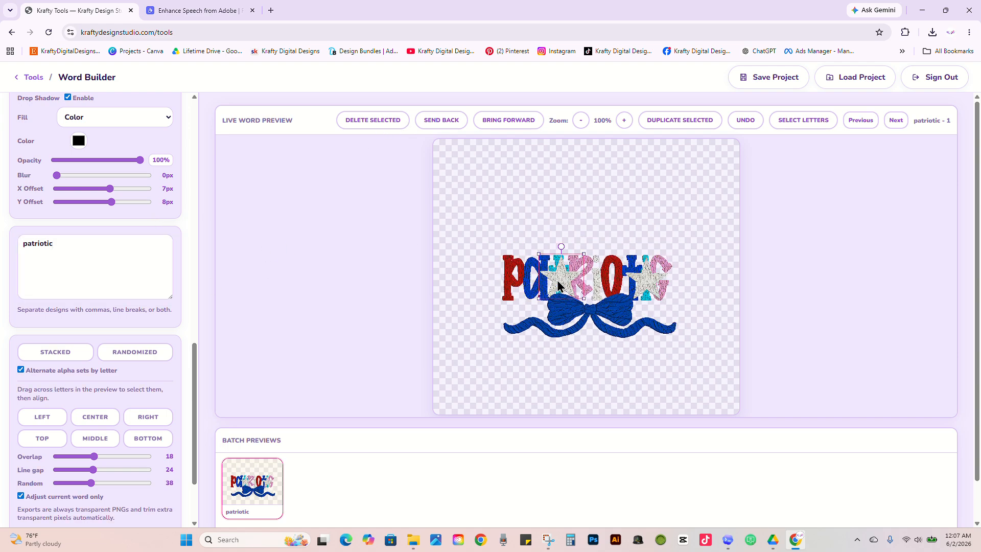
left_click(401, 125)
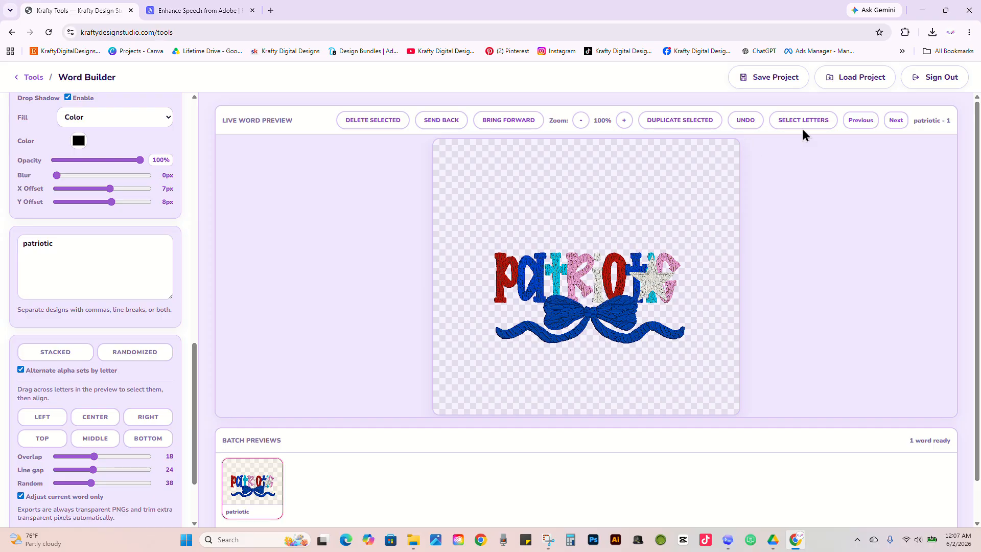
left_click(756, 124)
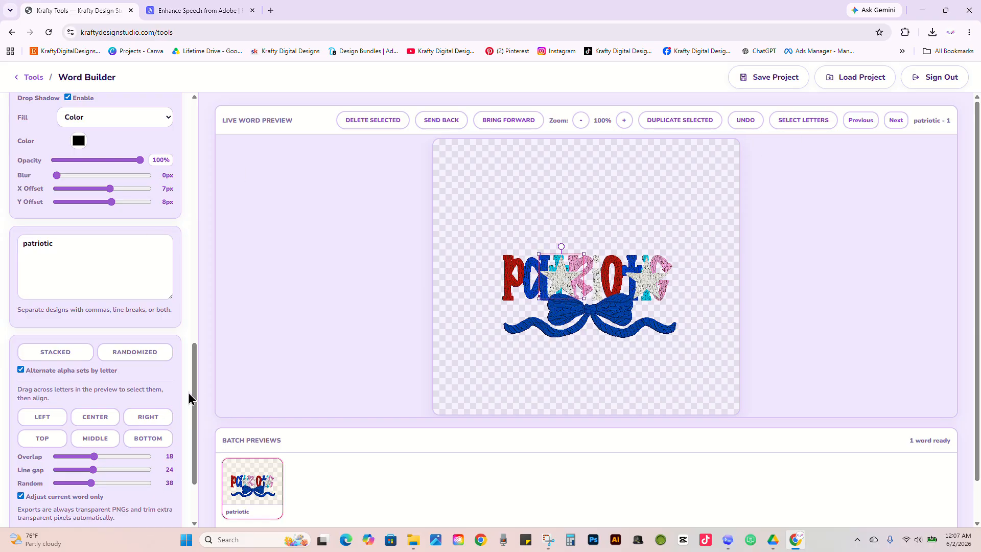
Step: Stack the patriotic letters in two rows and arrange the decorations: bow above the word, stars over the A and the O
scroll(190, 386, "down", 2)
left_click(75, 286)
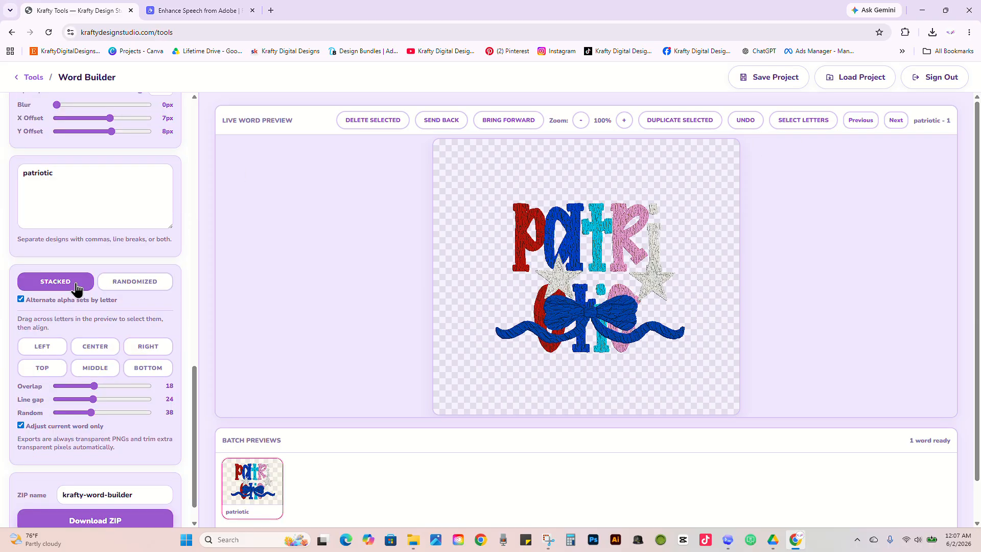
left_click_drag(559, 282, 558, 242)
left_click_drag(584, 314, 584, 185)
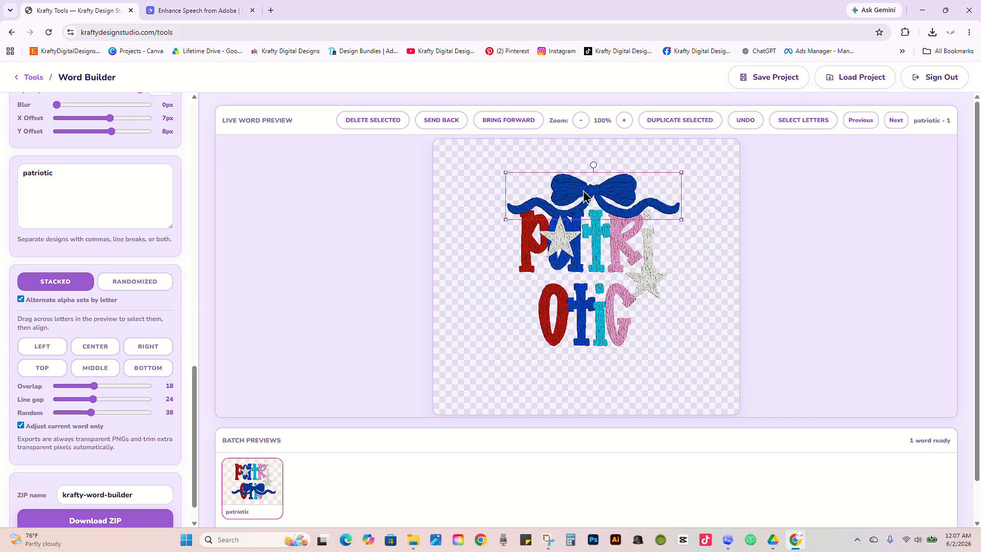
left_click(645, 282)
left_click_drag(645, 283, 553, 318)
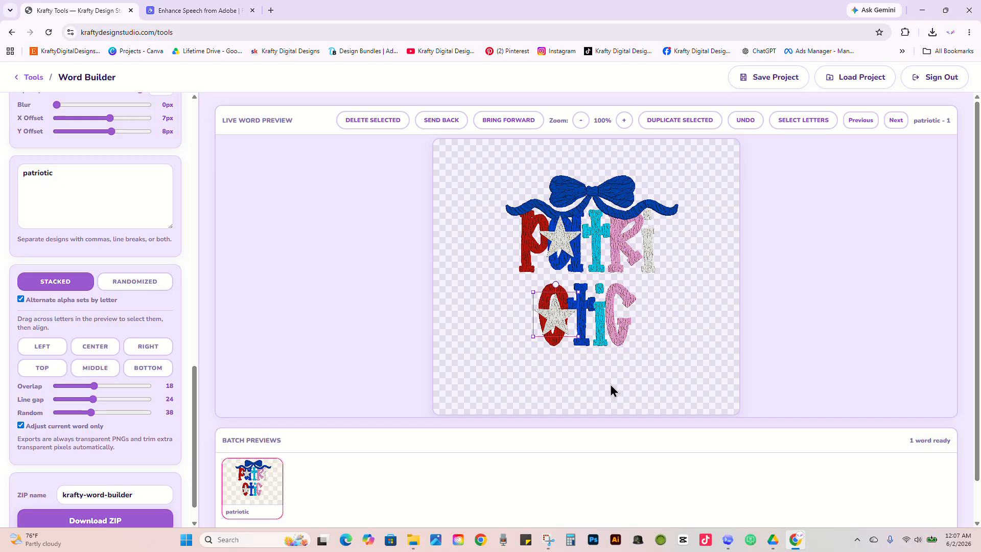
Step: Set the line gap to -1, then shrink the lower star above the second I and nudge the upper star and bow slightly down
left_click_drag(93, 399, 86, 404)
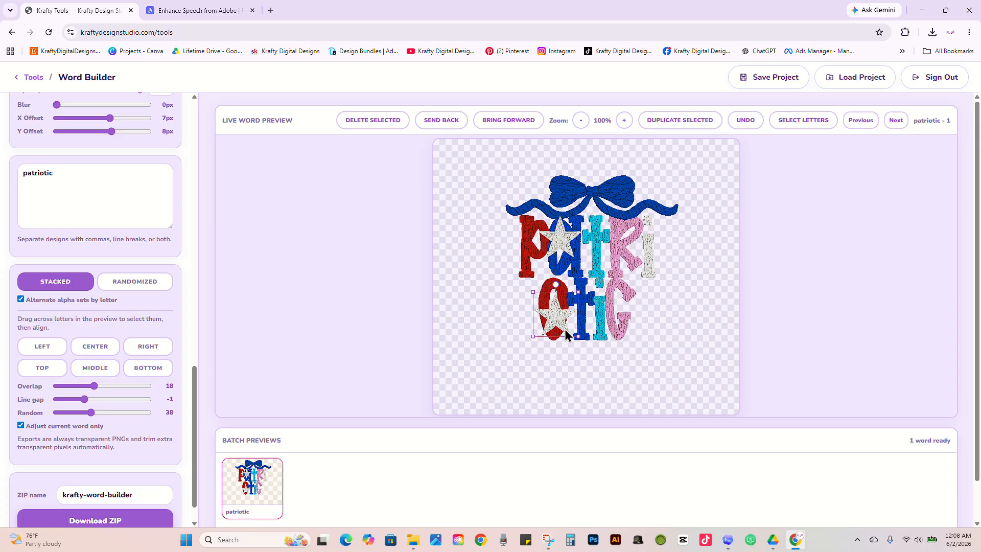
left_click_drag(573, 336, 606, 290)
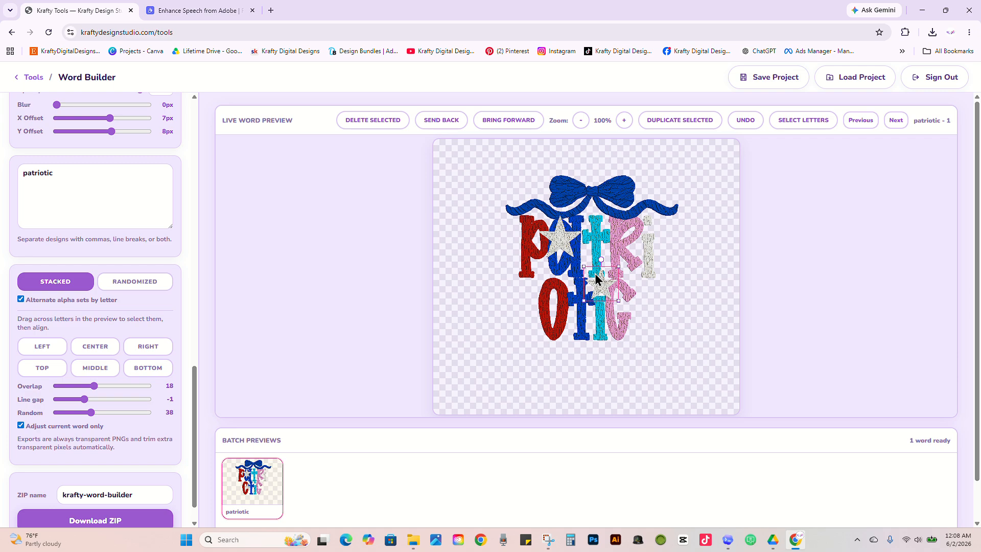
left_click(557, 242)
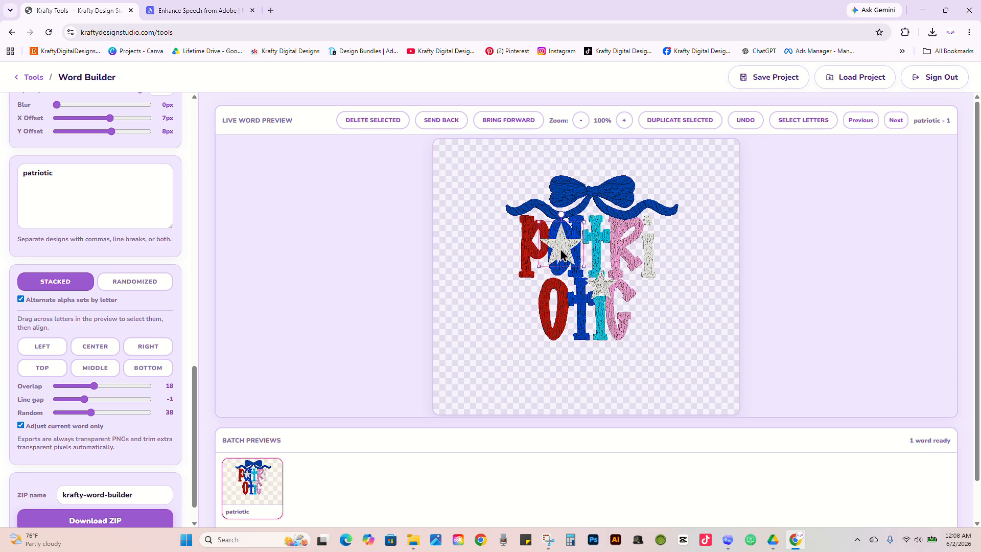
left_click_drag(612, 198, 610, 201)
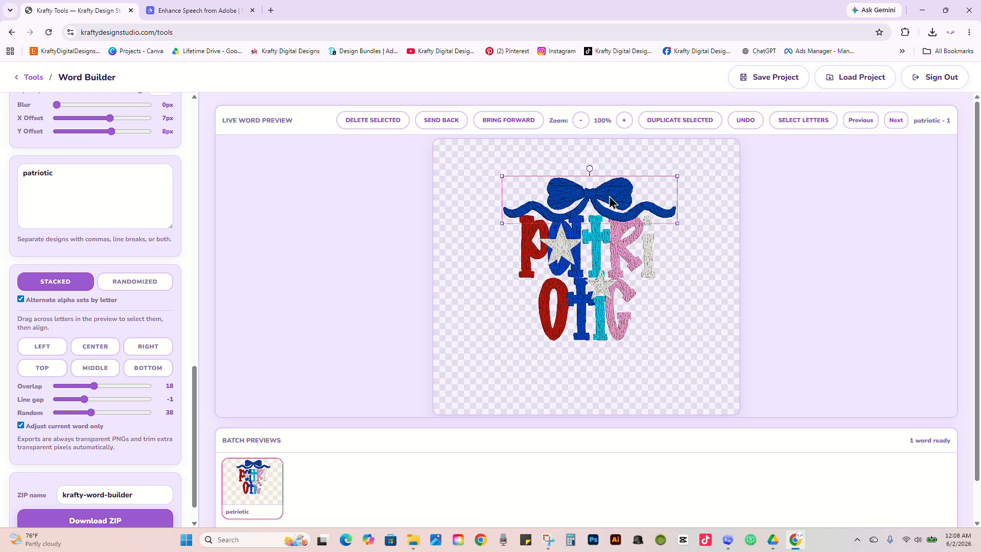
Step: Add "ABCDEFGH" on a second line of the word list and open its design in the preview
left_click(122, 187)
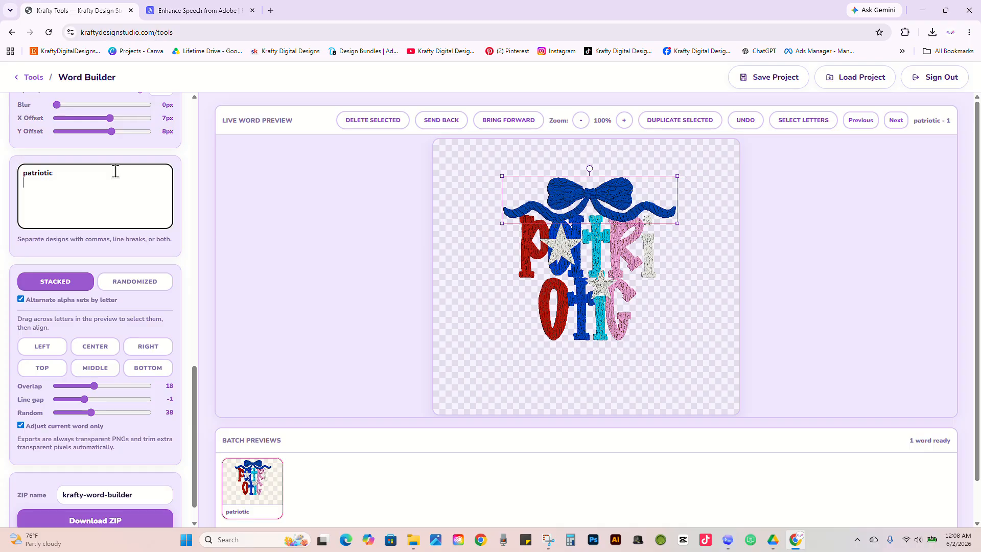
type("ABCDEF")
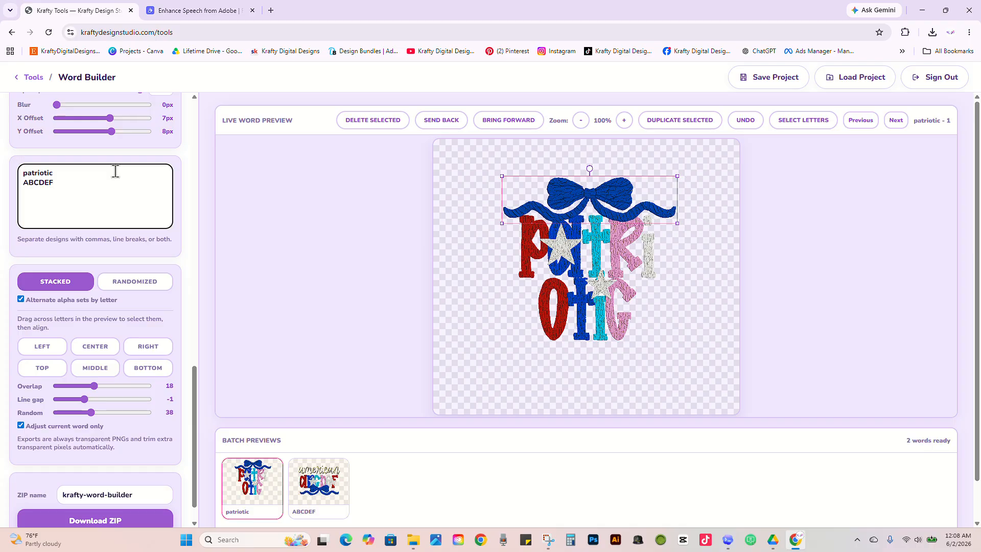
type("GH")
left_click(322, 497)
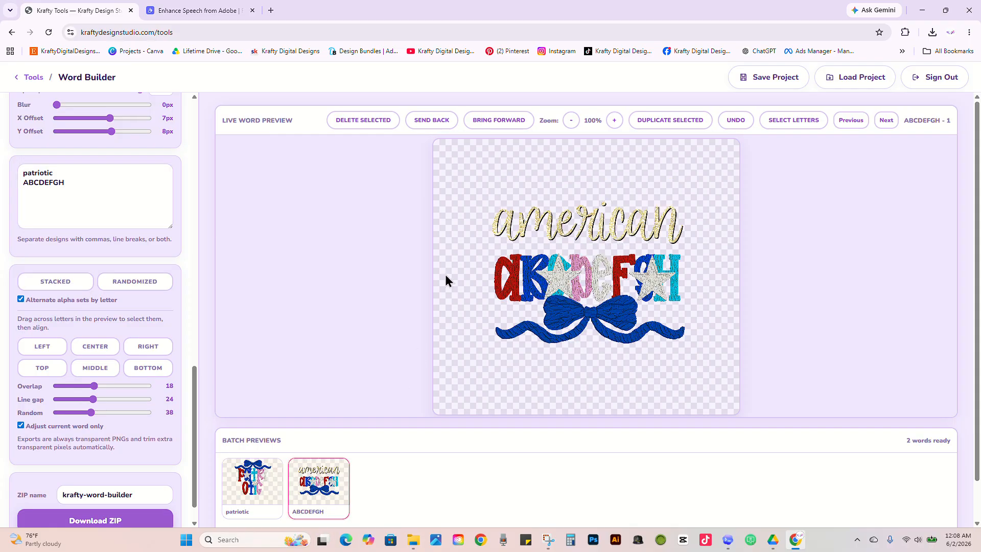
Step: Delete the "american" script, both stars and the bow from the ABCDEFGH design and stack its letters in two rows
left_click(574, 234)
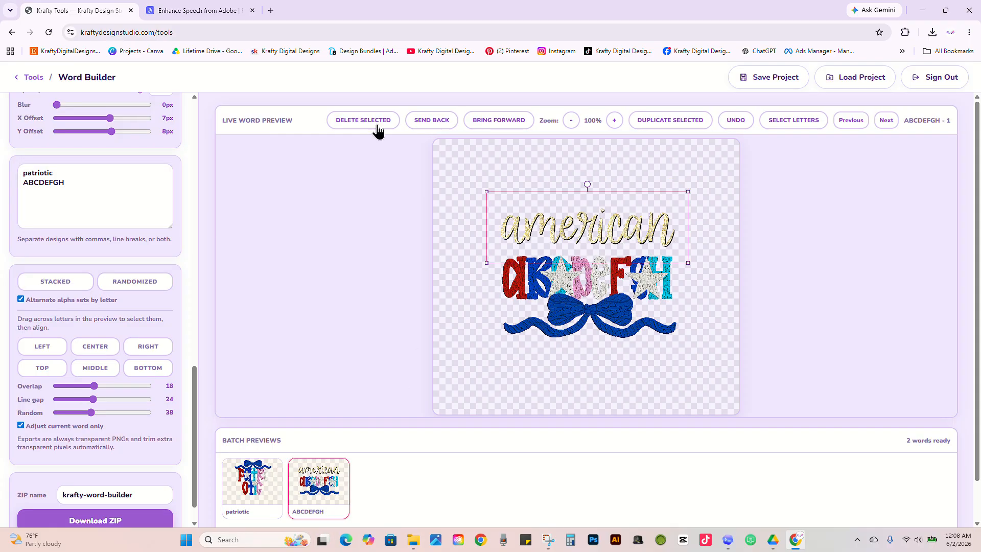
left_click(21, 426)
left_click(20, 426)
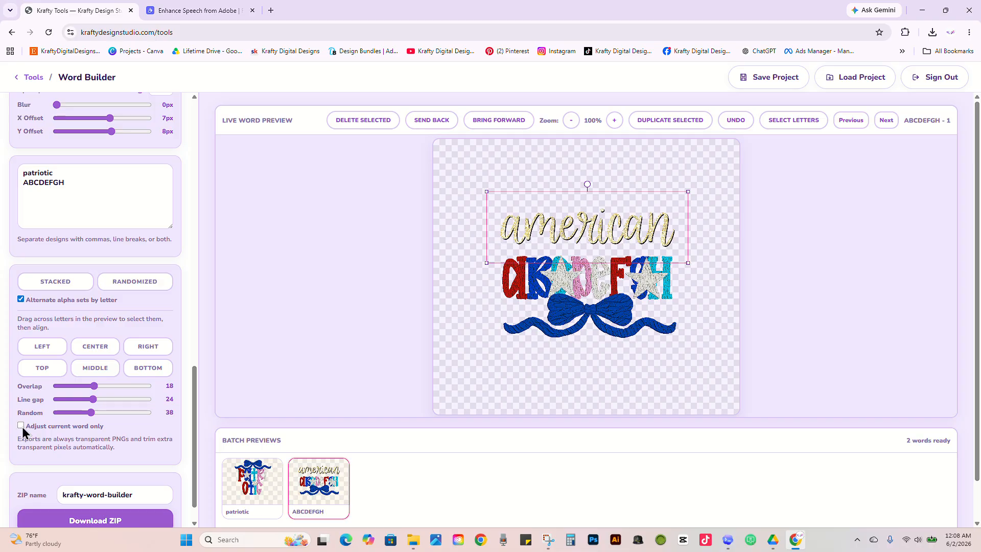
left_click(371, 122)
left_click(552, 275)
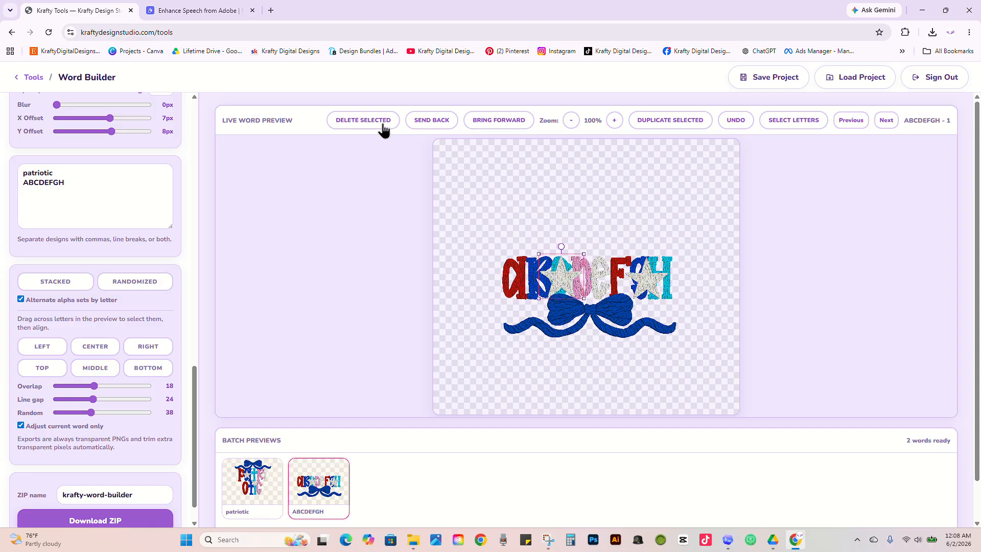
left_click(381, 124)
left_click(658, 284)
left_click(385, 128)
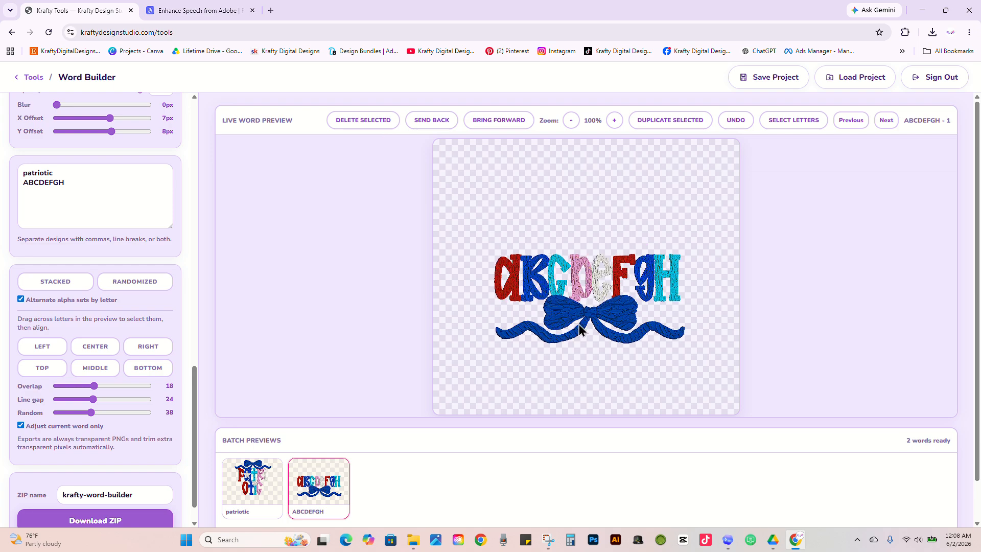
left_click(379, 125)
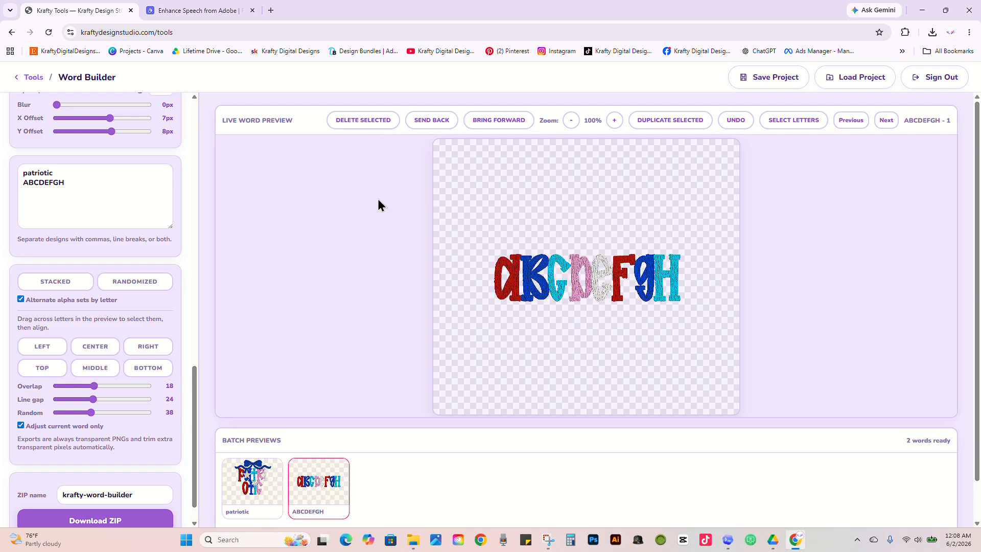
left_click(105, 187)
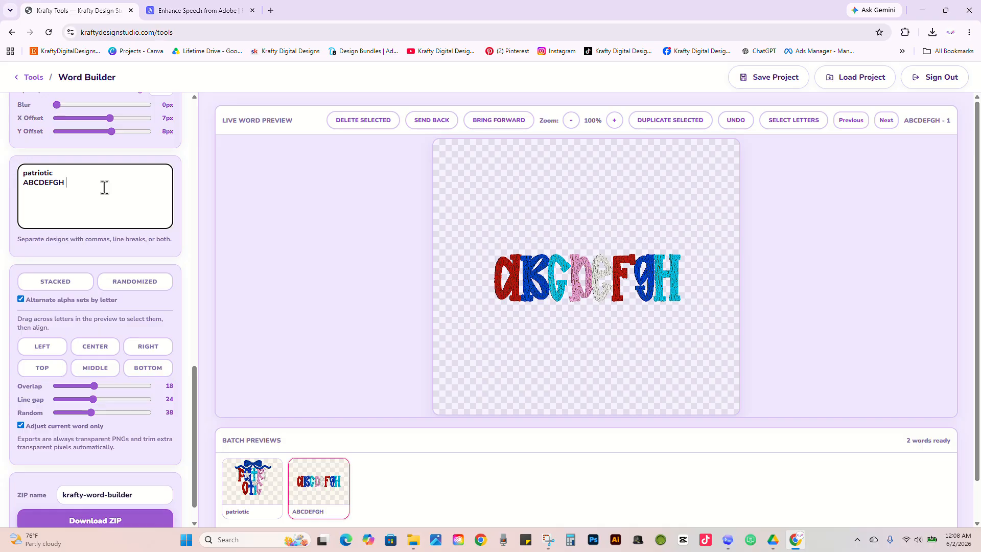
left_click(61, 281)
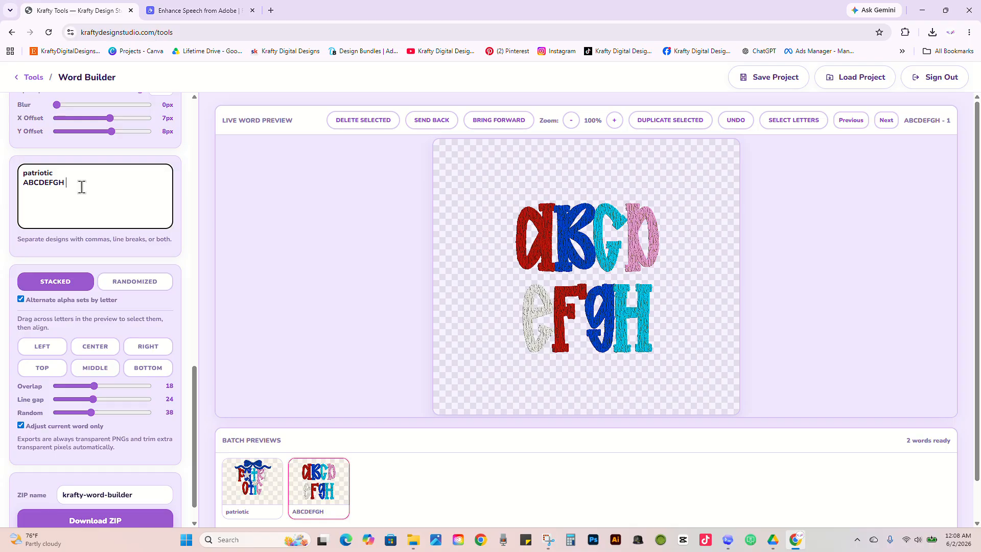
Step: Extend the second line of the word list to "ABCDEFGH IJKLMNOP QRSTUV WXYZ" and stack its letters in rows
type("IJK")
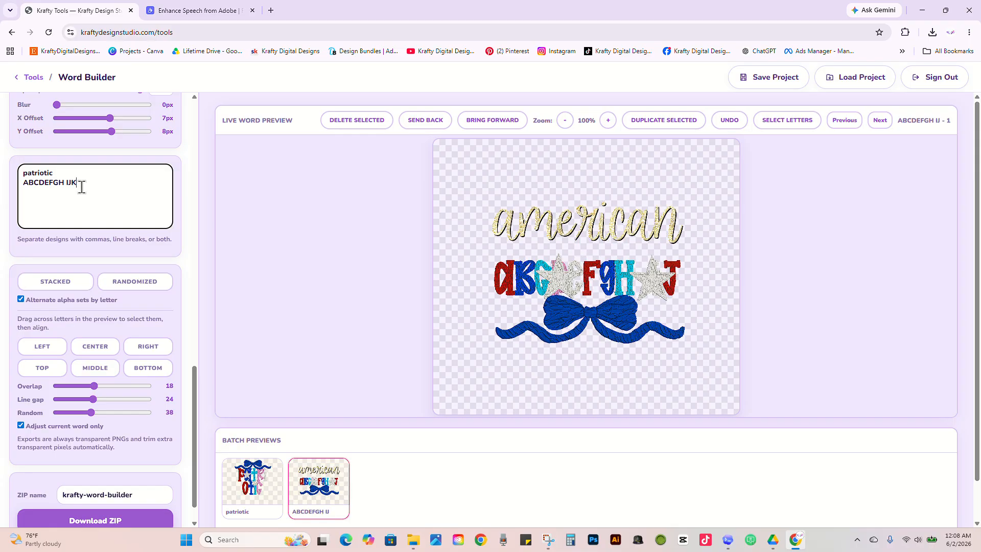
type("LMNOP")
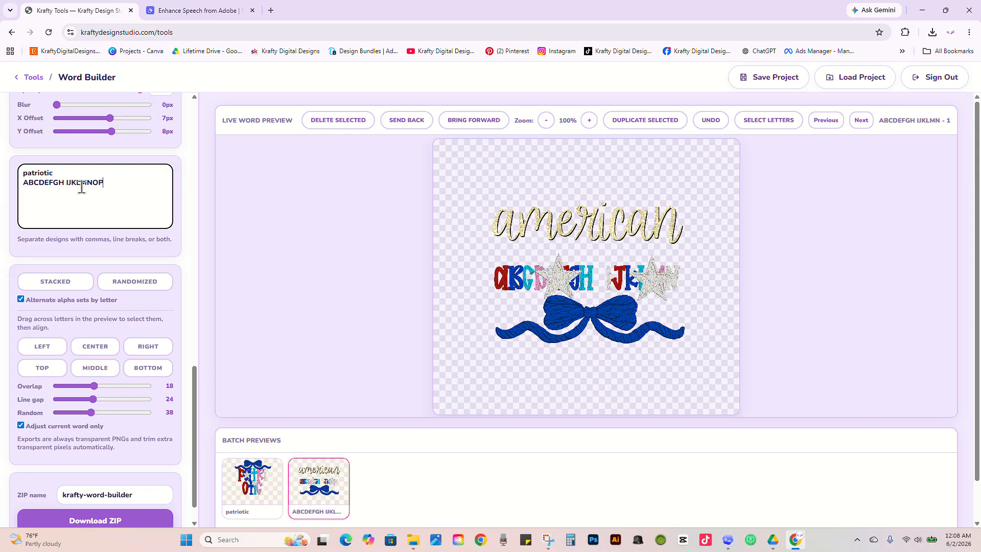
type(" QRSTUV")
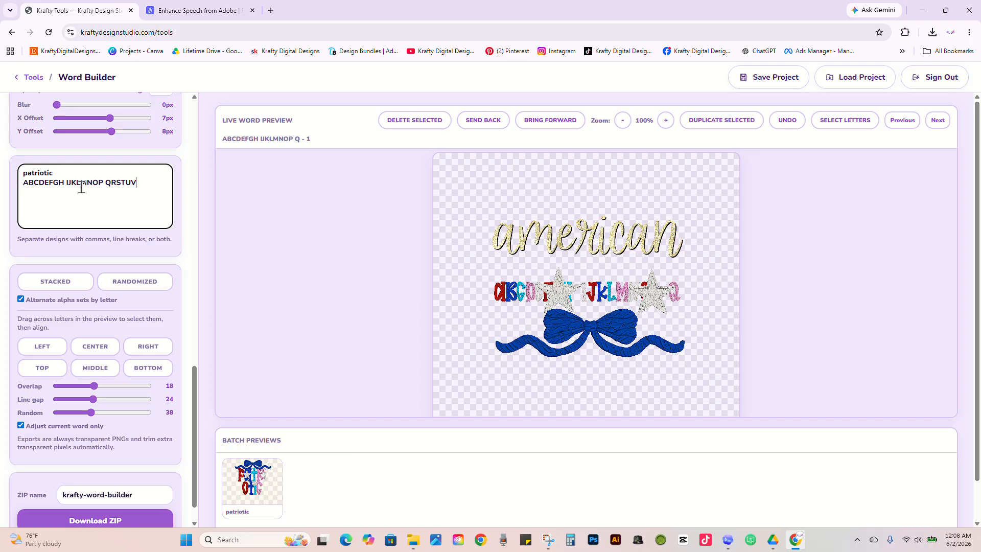
type(" WXYZ")
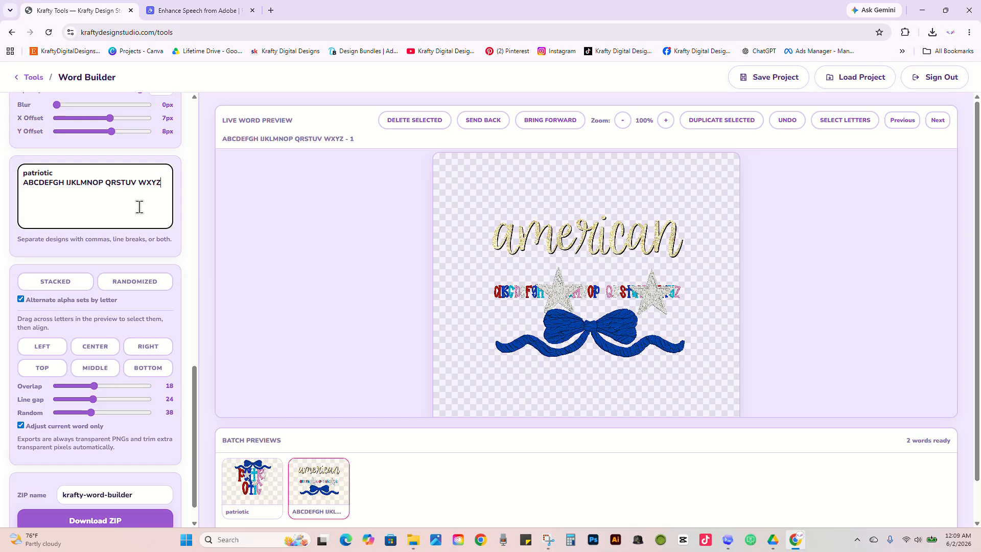
left_click(71, 284)
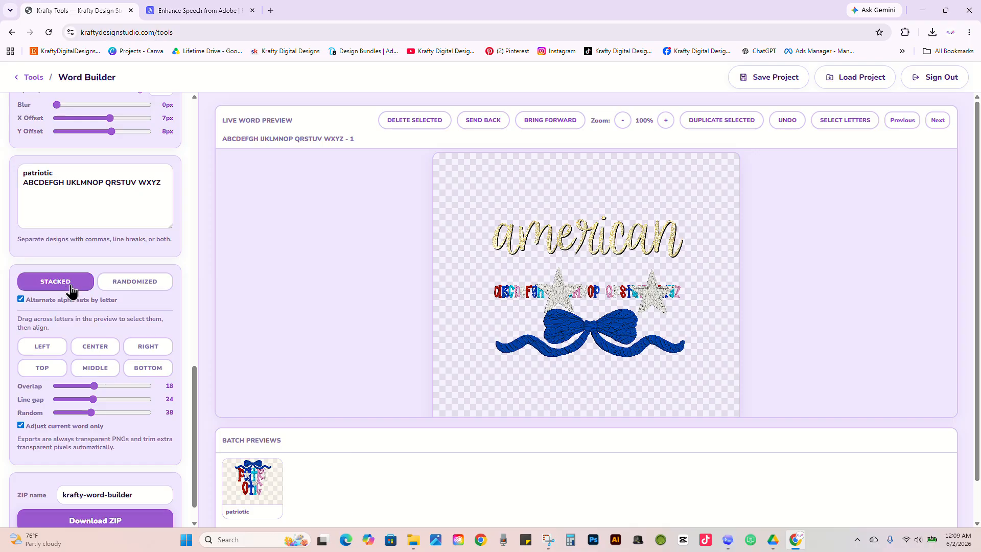
left_click(170, 185)
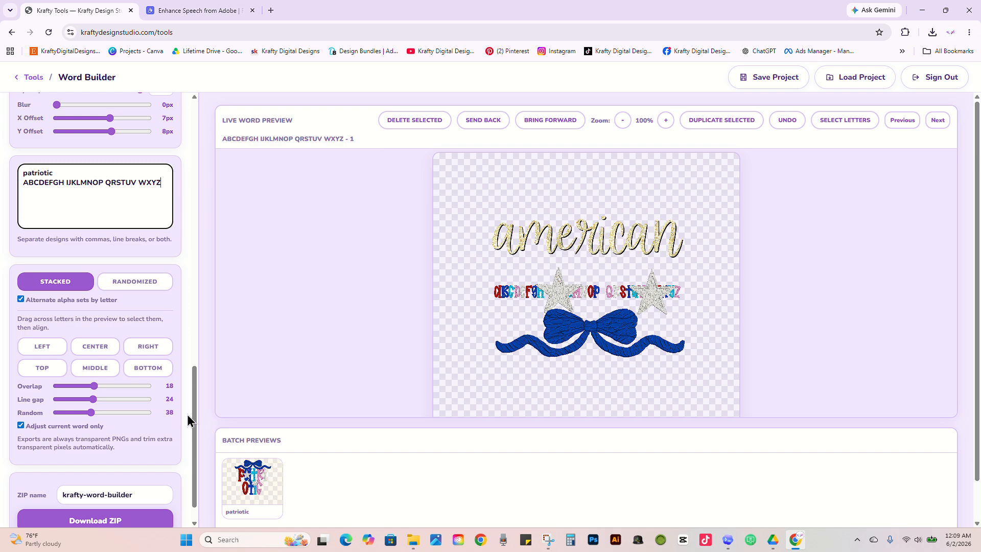
left_click_drag(194, 415, 204, 448)
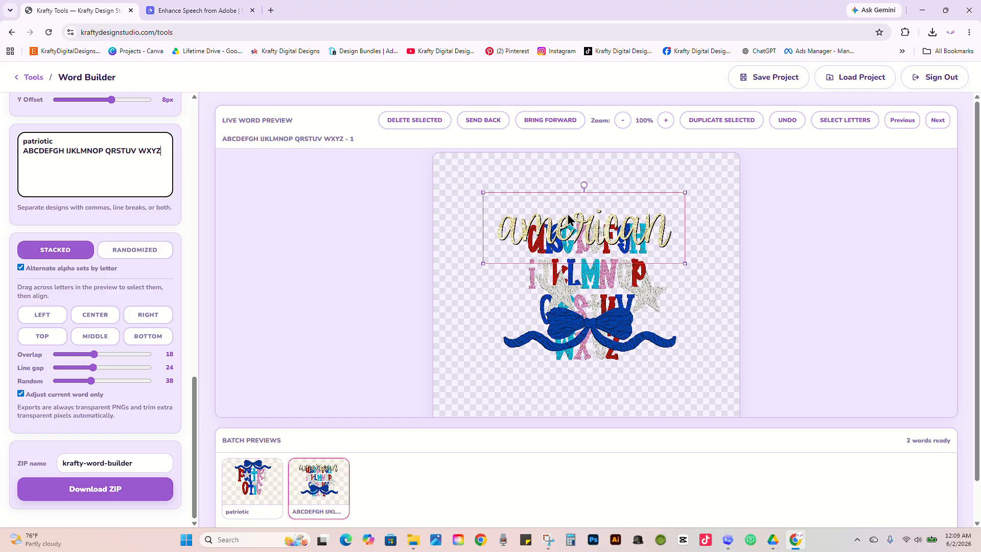
Step: Delete the "american" script, both stars and the bow from the full alphabet design
left_click(439, 125)
left_click(569, 299)
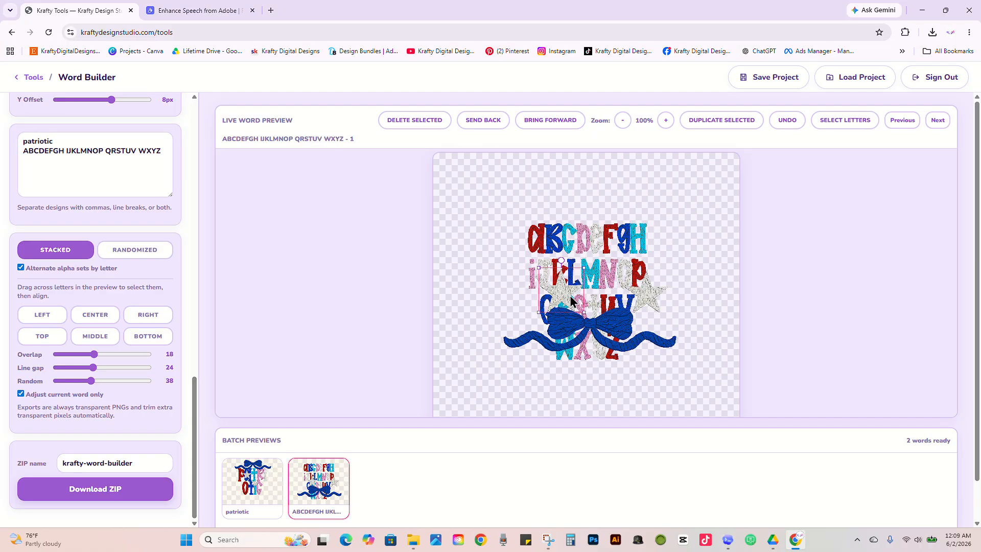
left_click(429, 125)
left_click(646, 305)
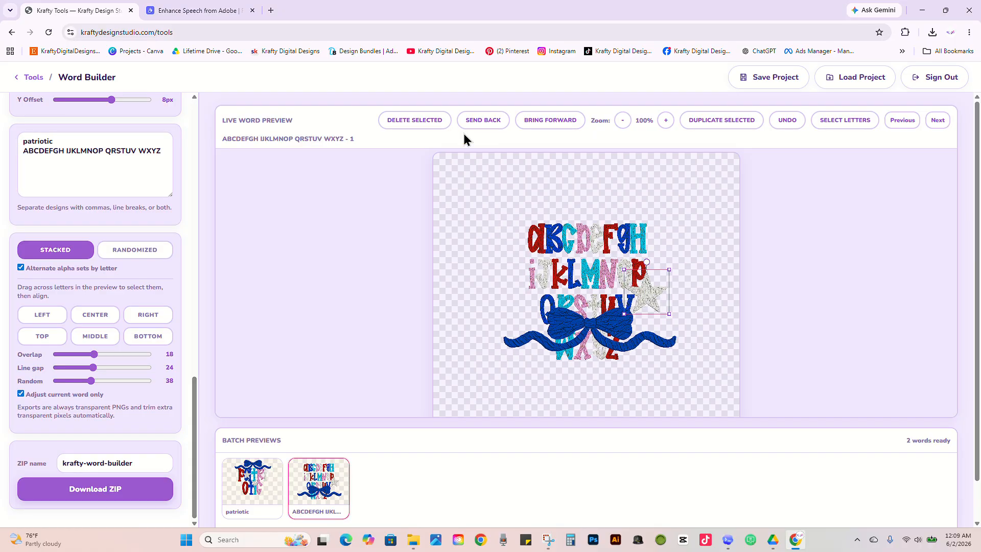
left_click(426, 127)
left_click(415, 126)
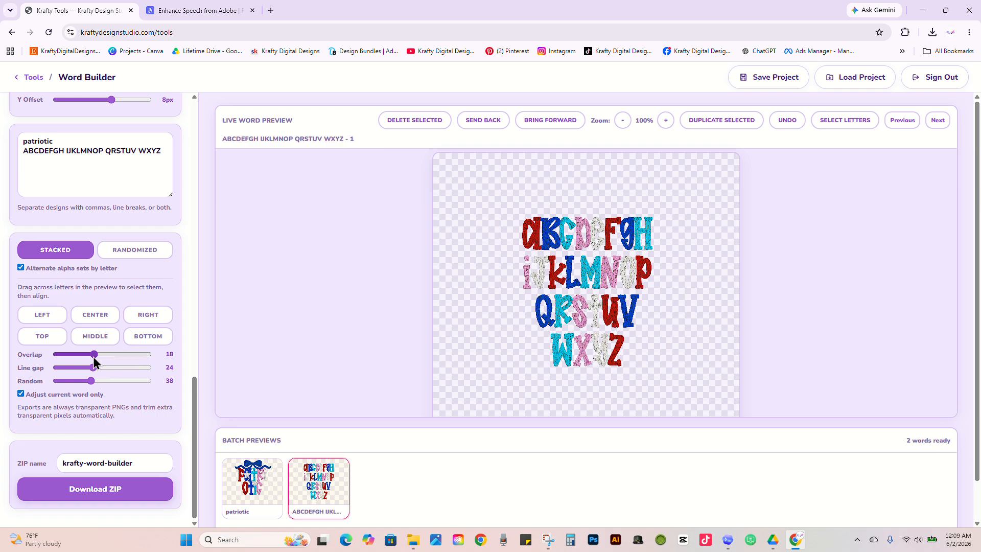
Step: Set the alphabet design's overlap to 31 and line gap to 5, and check it against the patriotic design in the preview
left_click_drag(93, 357, 85, 367)
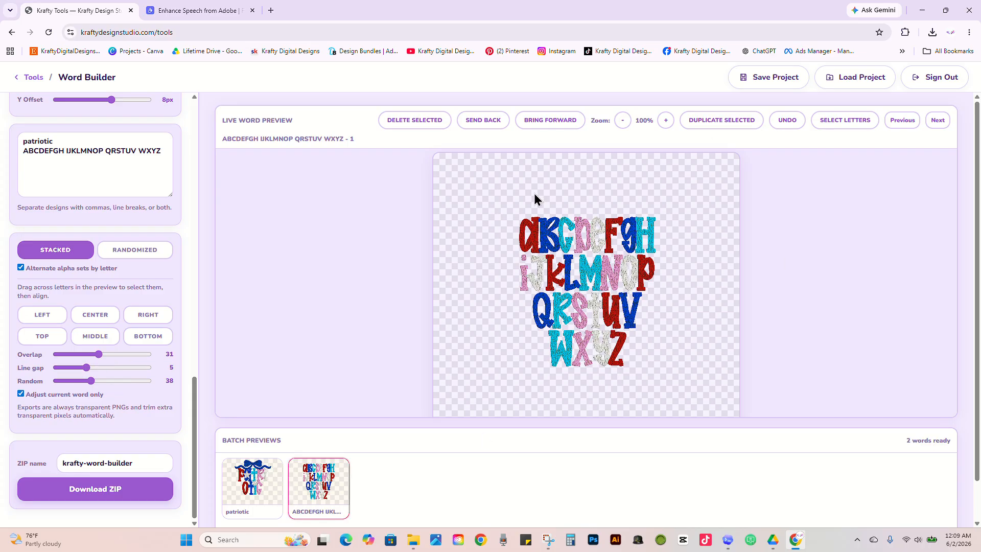
left_click(255, 500)
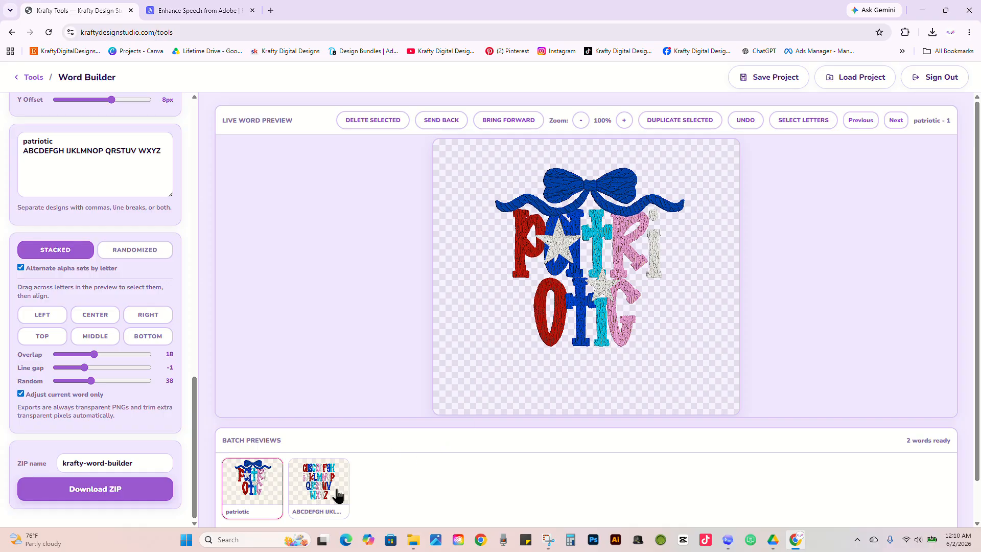
left_click(338, 495)
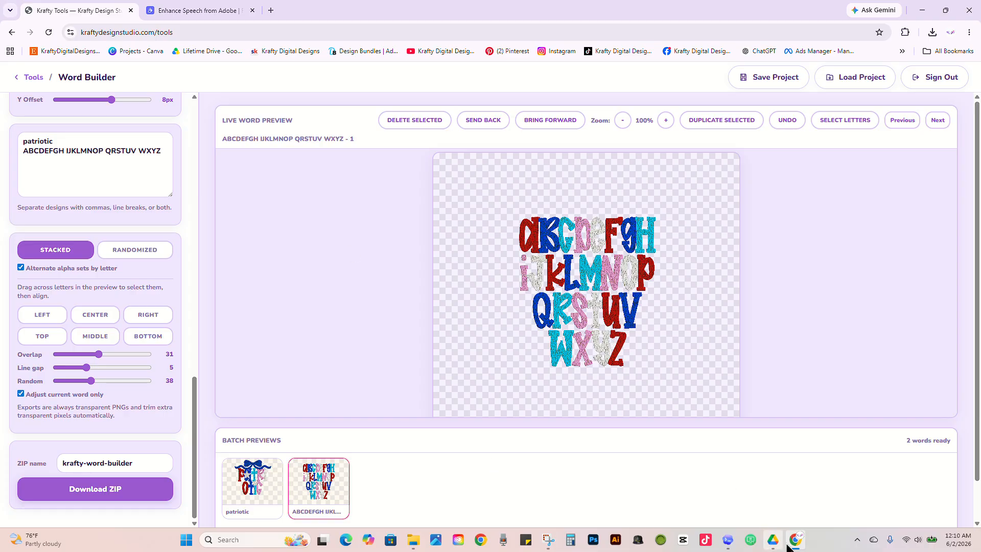
Step: Open the KraftyDigitalDesigns Etsy shop in a new tab and look through the images of the Patriotic Paint Alpha Set listing
mouse_move(793, 545)
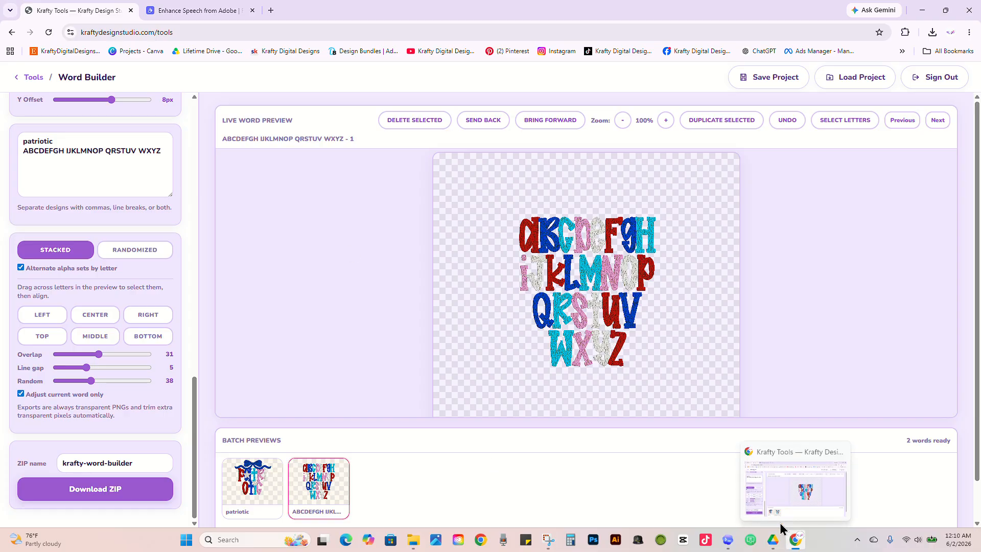
left_click(271, 10)
left_click(65, 51)
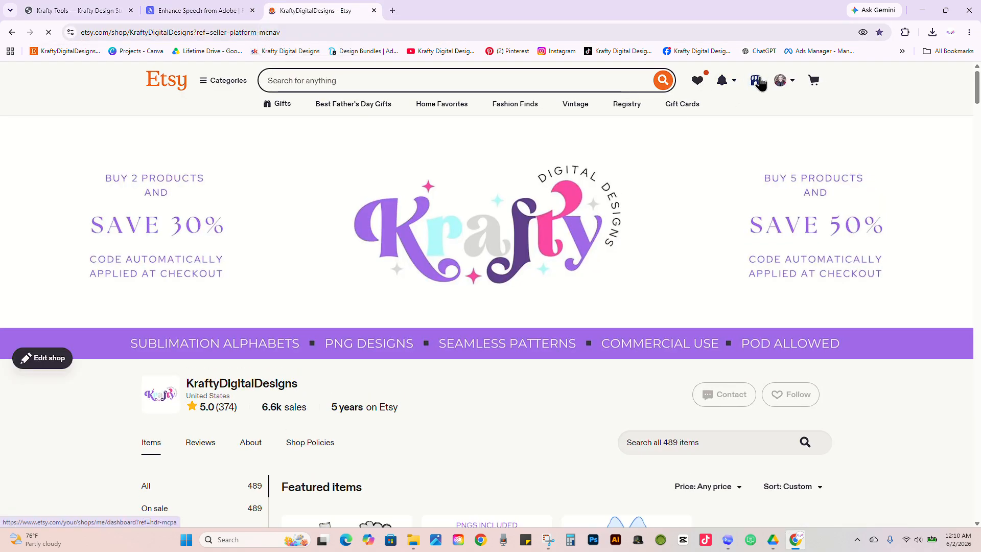
scroll(443, 364, "down", 9)
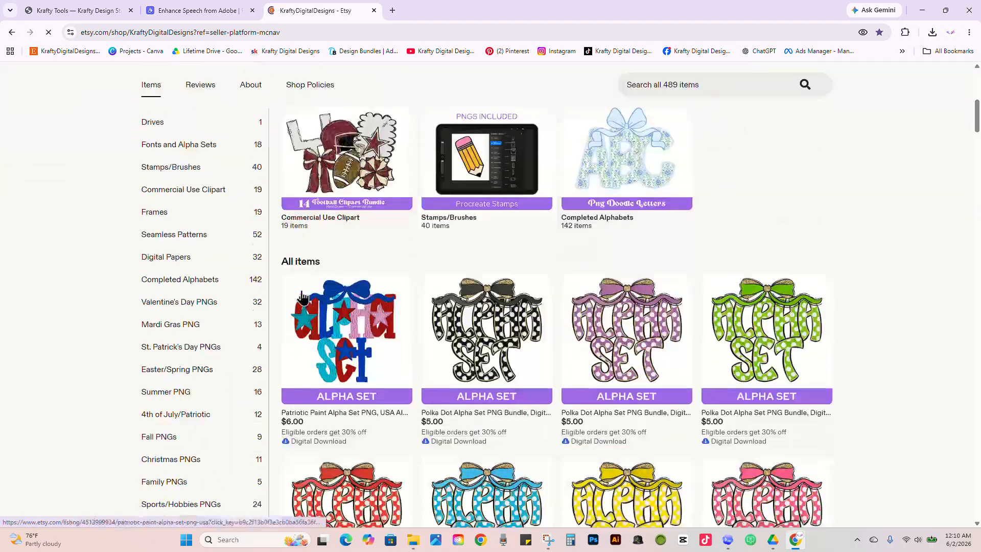
left_click(347, 281)
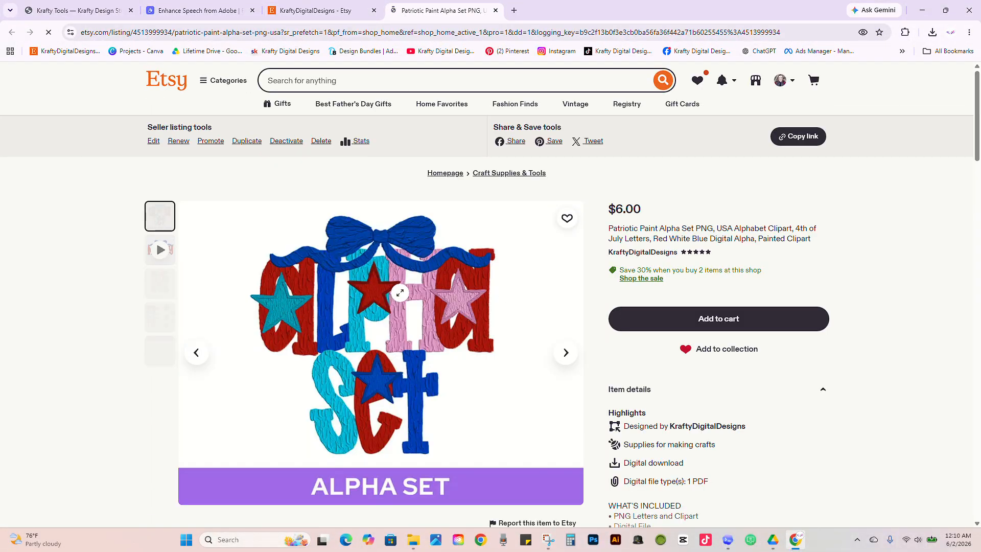
left_click(566, 352)
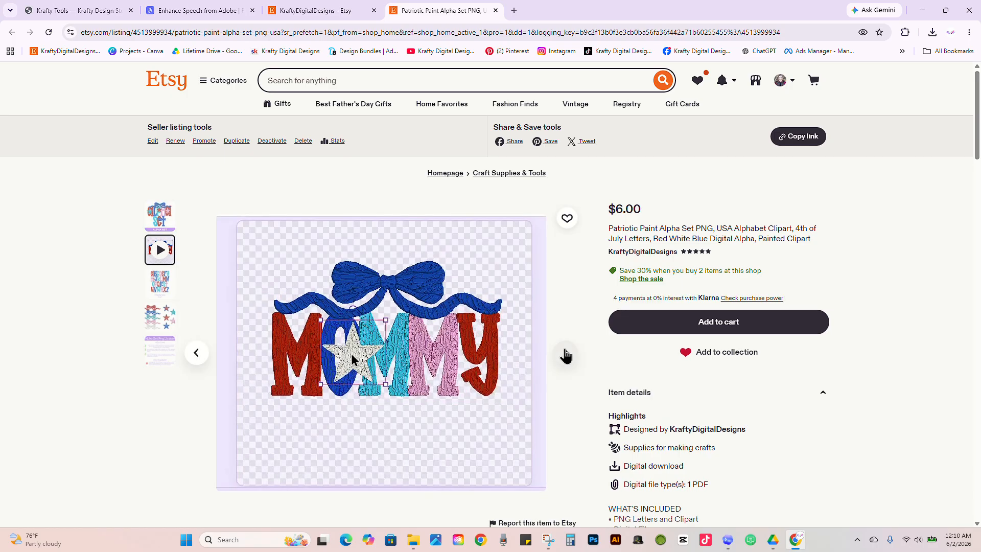
left_click(566, 354)
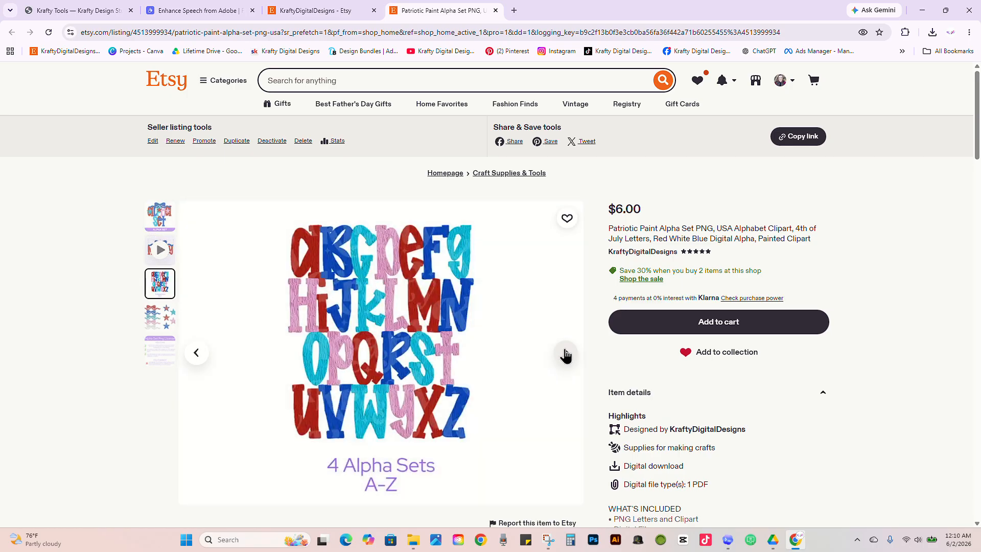
left_click(565, 354)
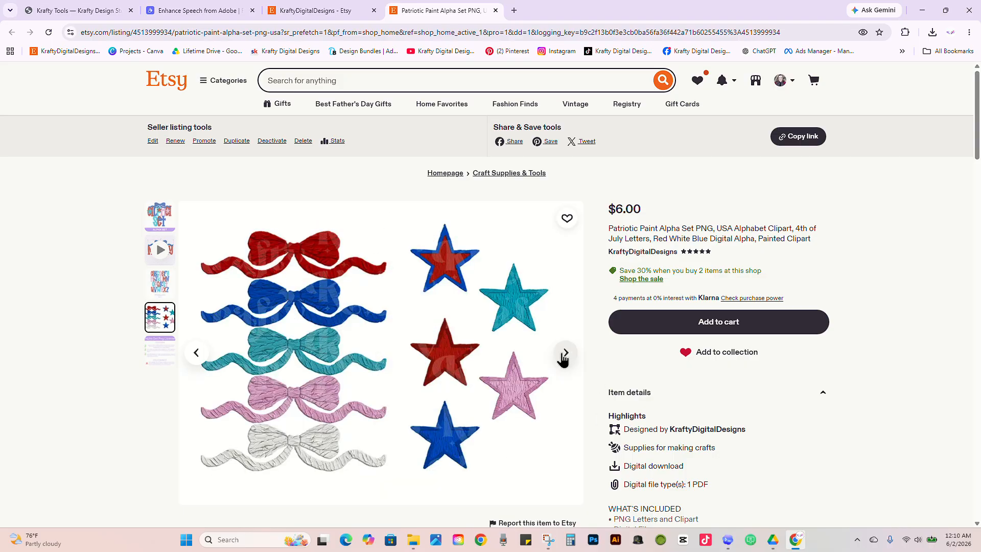
Step: Check the Word Builder design again, then view the license image and main image of the Patriotic Paint Alpha Set listing on Etsy
left_click(94, 9)
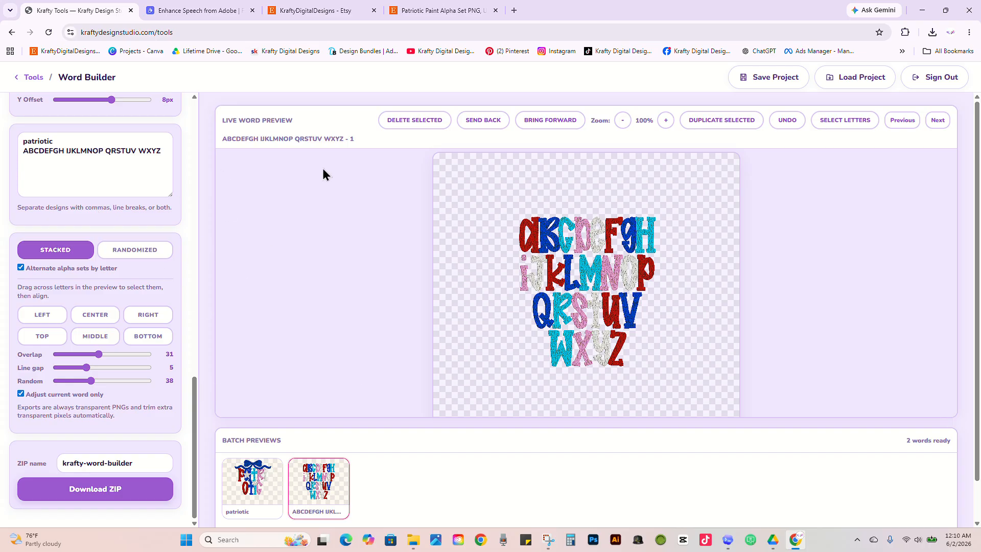
left_click(188, 8)
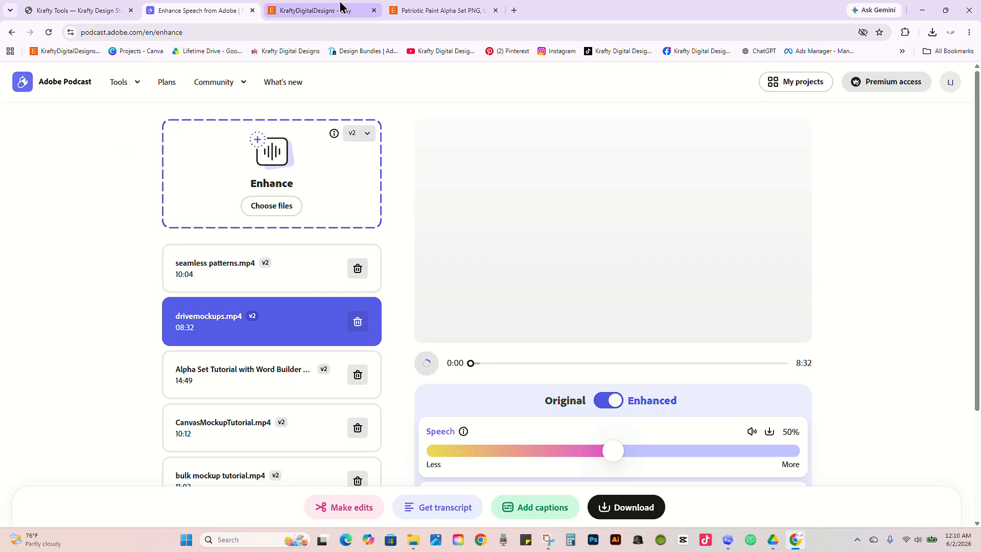
left_click(398, 10)
left_click(164, 360)
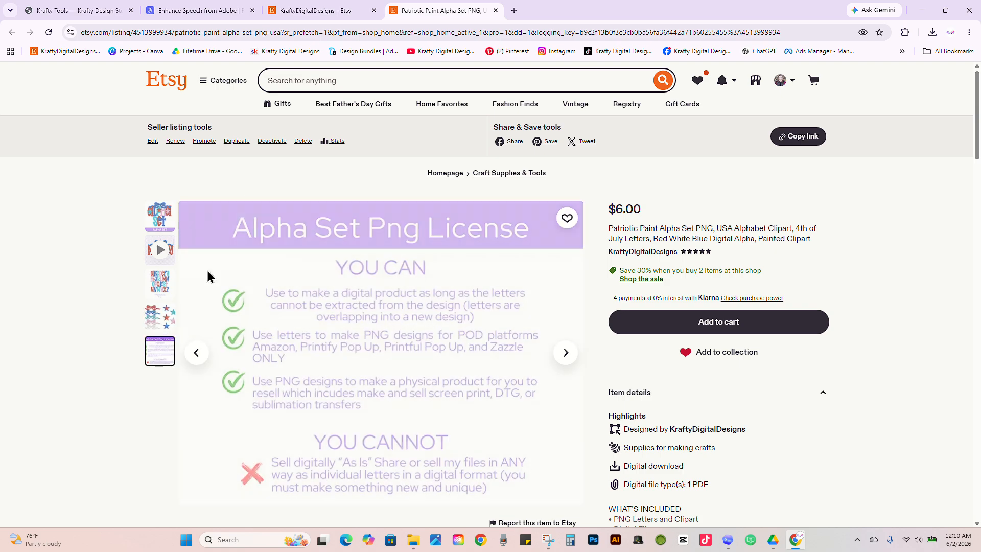
left_click(160, 220)
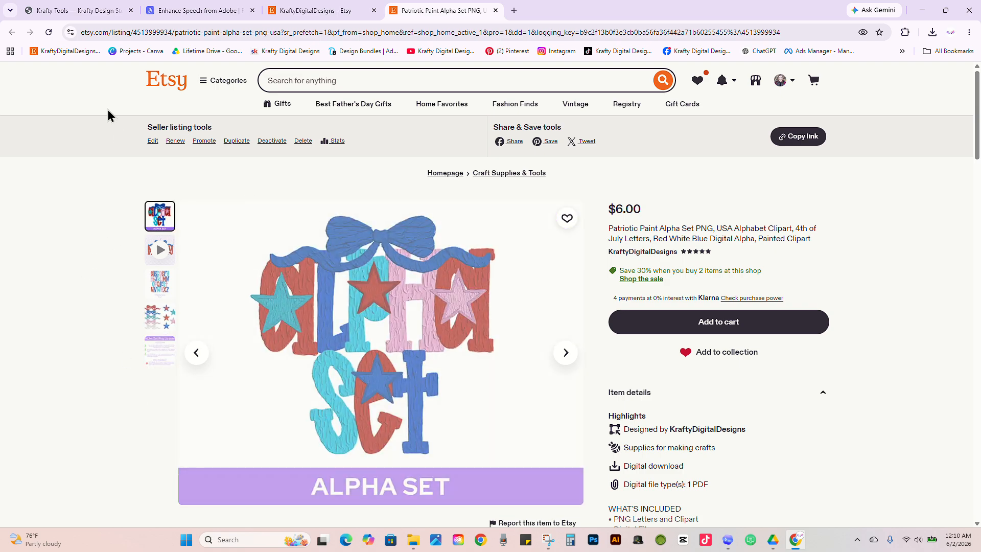
Step: Browse the alpha sets and Procreate stamps among all items in the KraftyDigitalDesigns Etsy shop
left_click(317, 10)
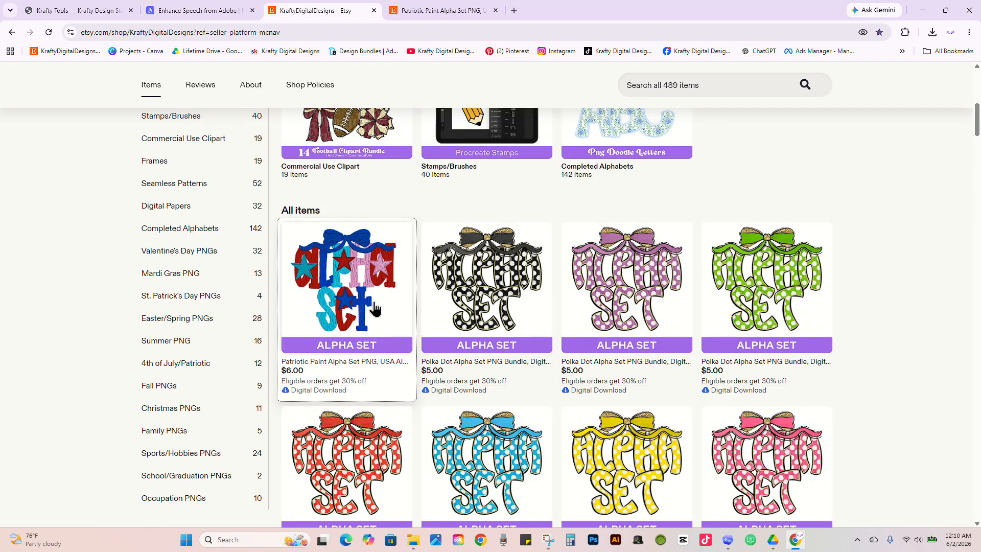
scroll(422, 265, "down", 3)
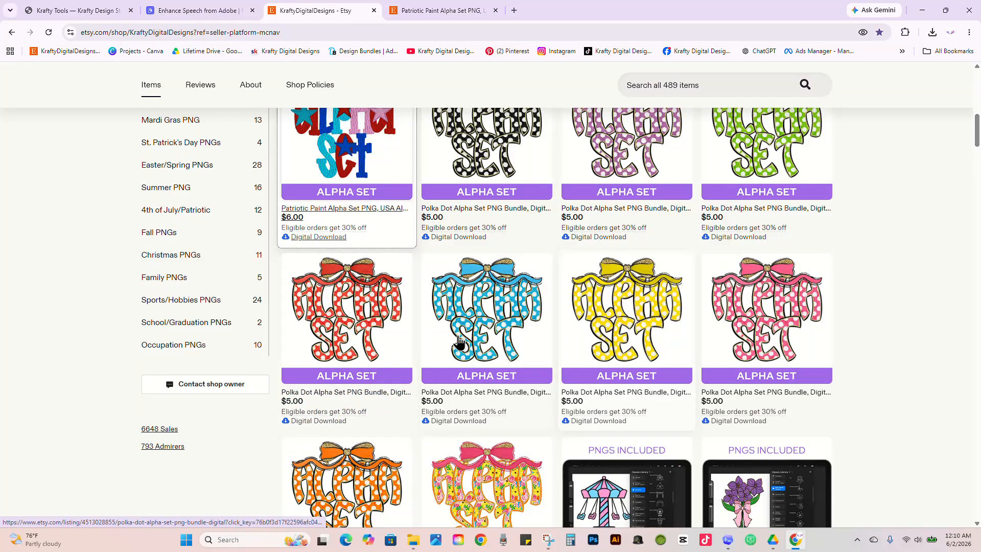
scroll(484, 397, "down", 2)
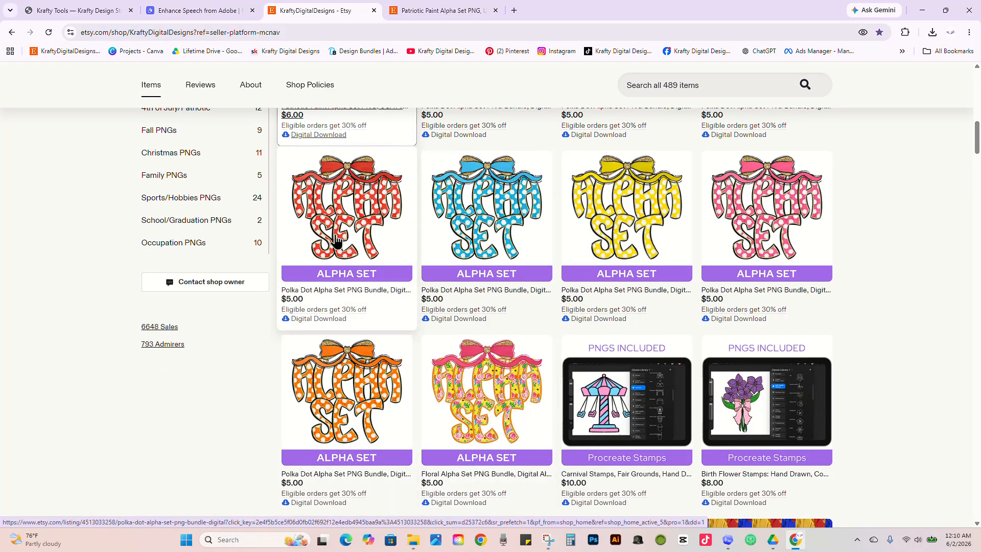
scroll(437, 214, "up", 3)
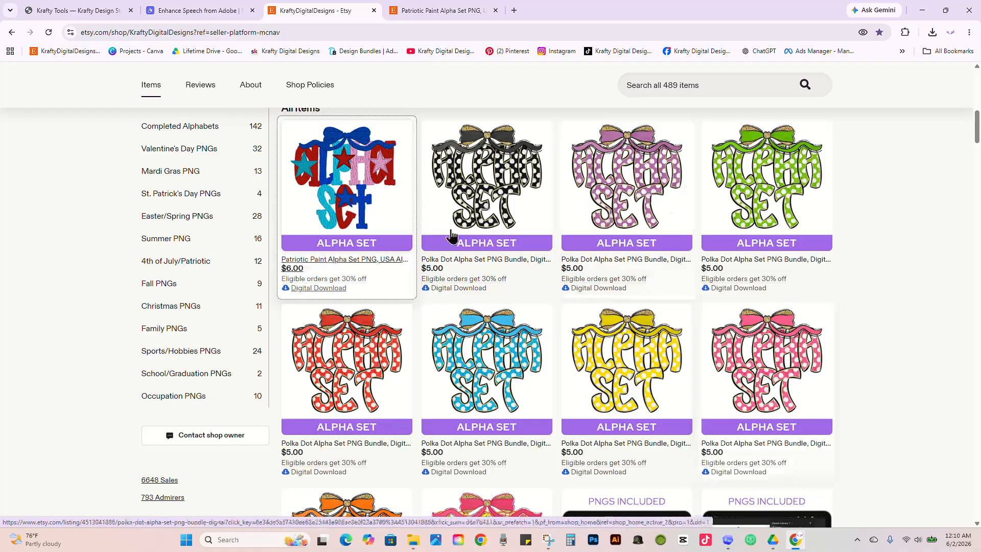
scroll(603, 309, "down", 3)
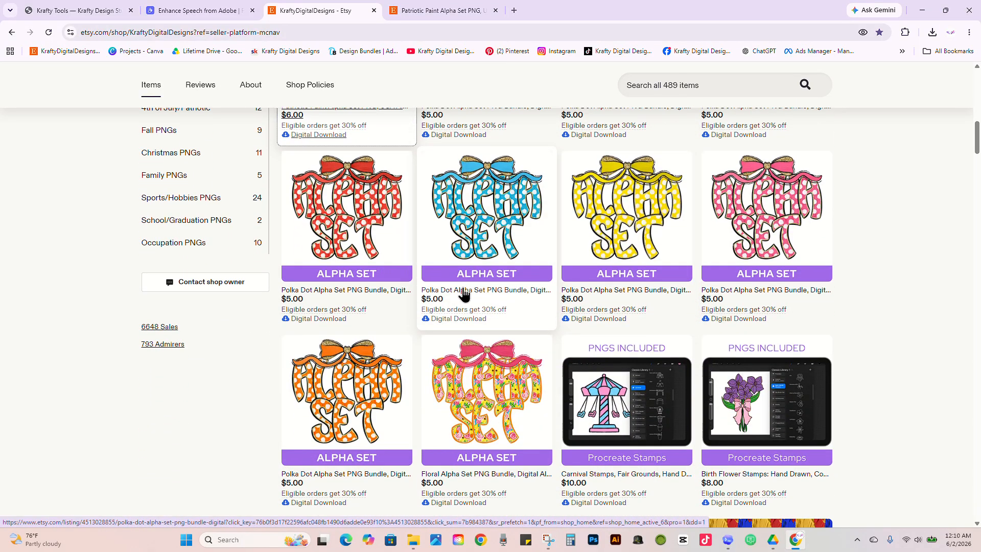
scroll(468, 304, "down", 1)
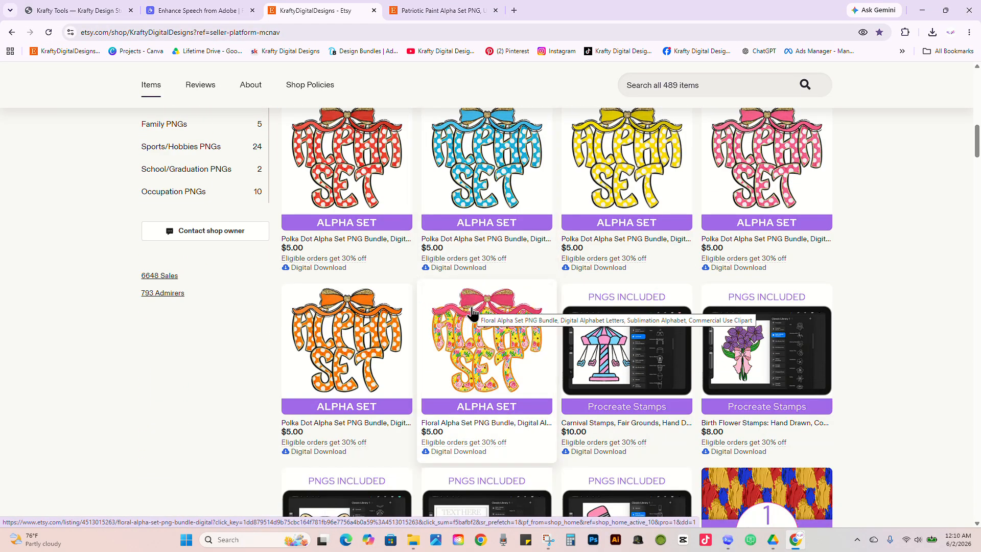
scroll(452, 311, "up", 1)
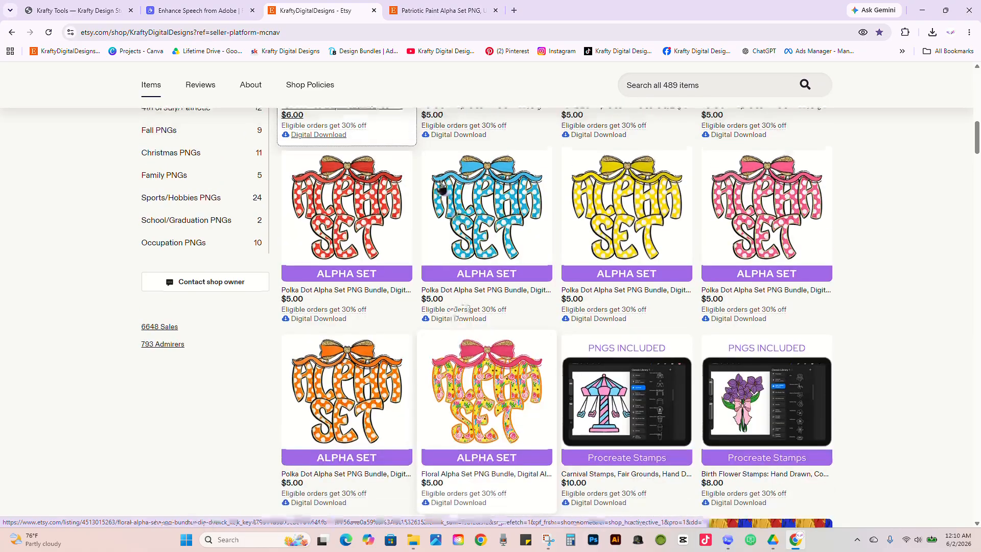
scroll(467, 312, "down", 4)
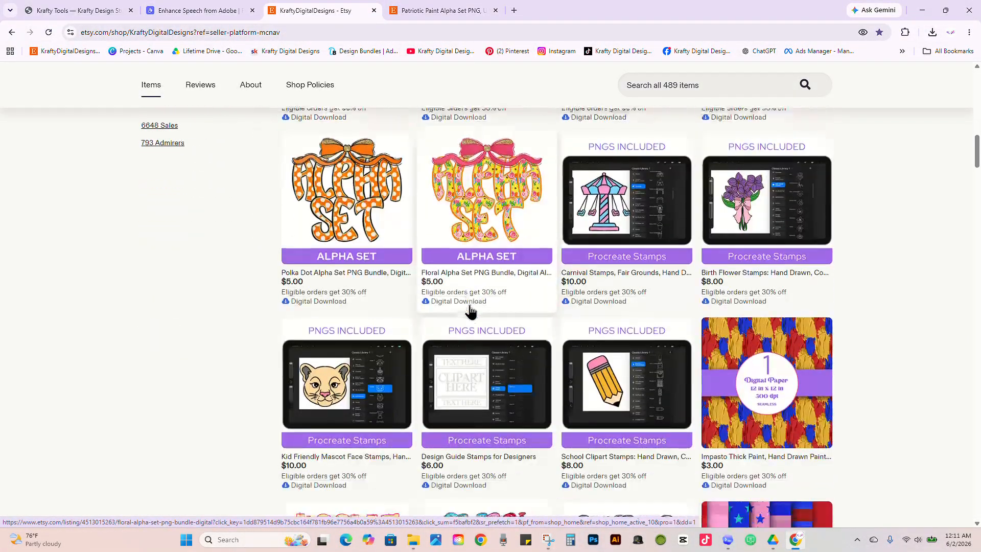
scroll(384, 266, "up", 10)
Step: Switch back to Word Builder, review the loaded alpha sets and clipart, and reload the page
left_click(83, 10)
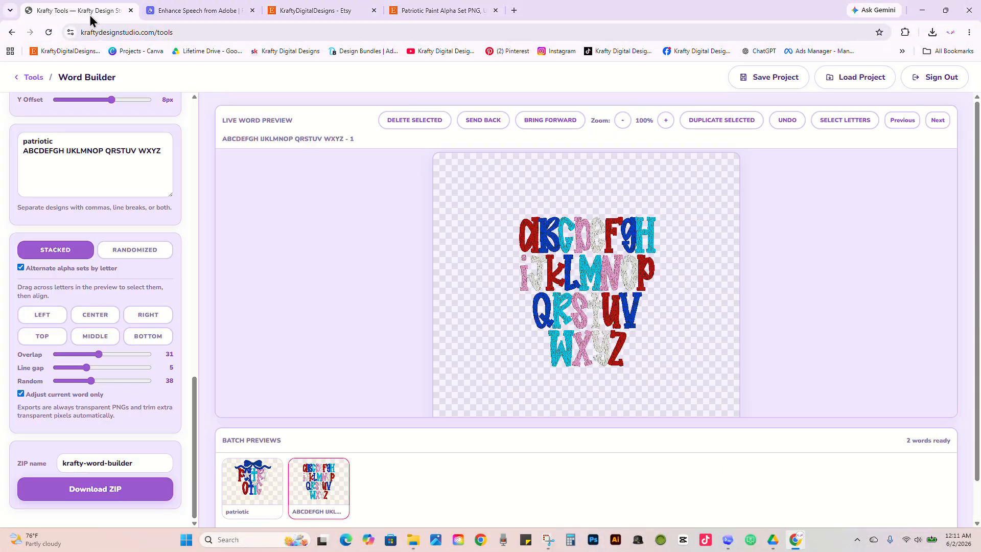
left_click_drag(195, 390, 185, 132)
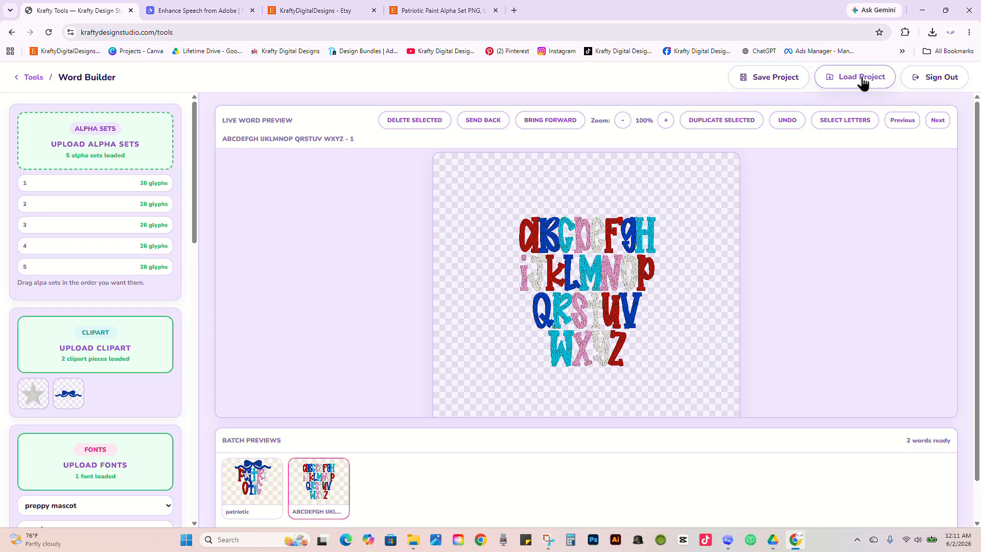
left_click(54, 32)
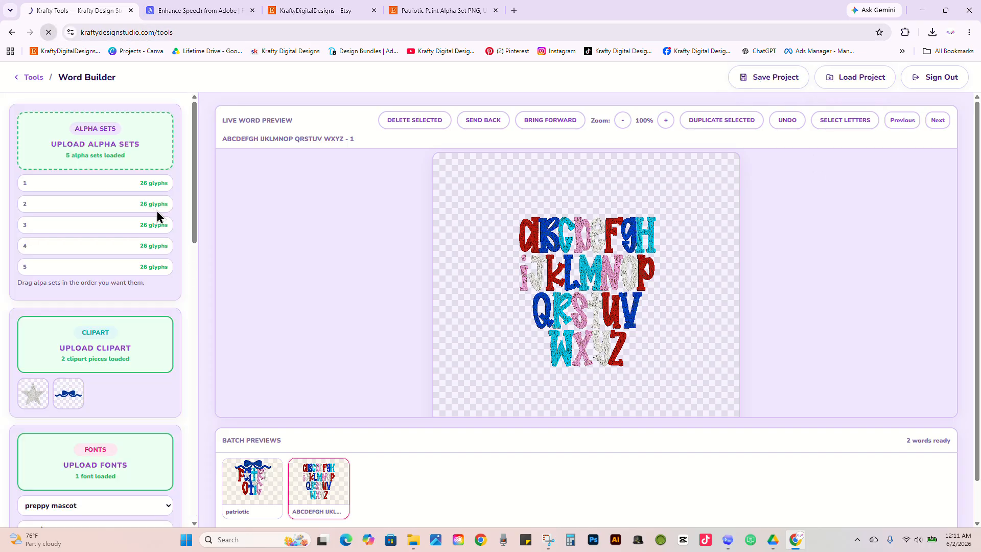